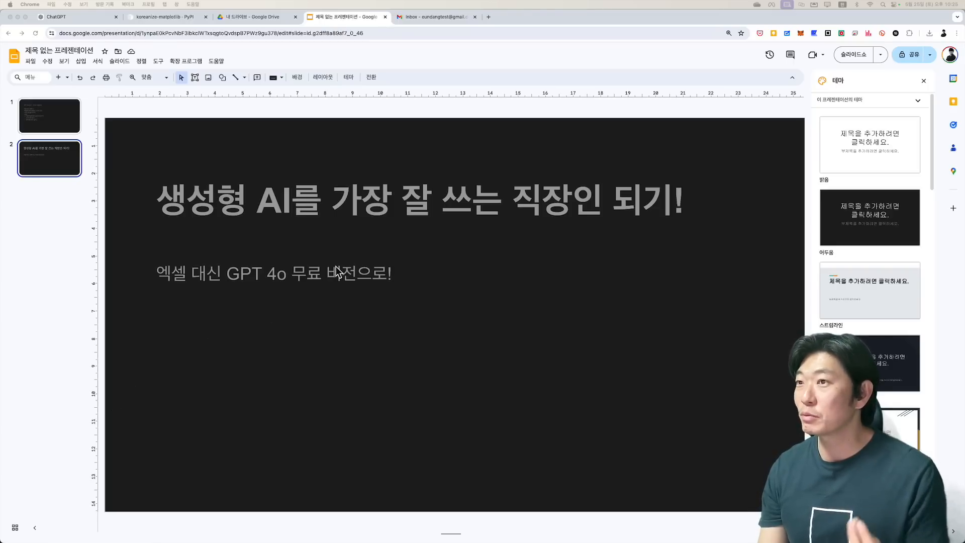
Append "- 유료 버전으로!" to the end of the subtitle line on slide 2.
click(305, 276)
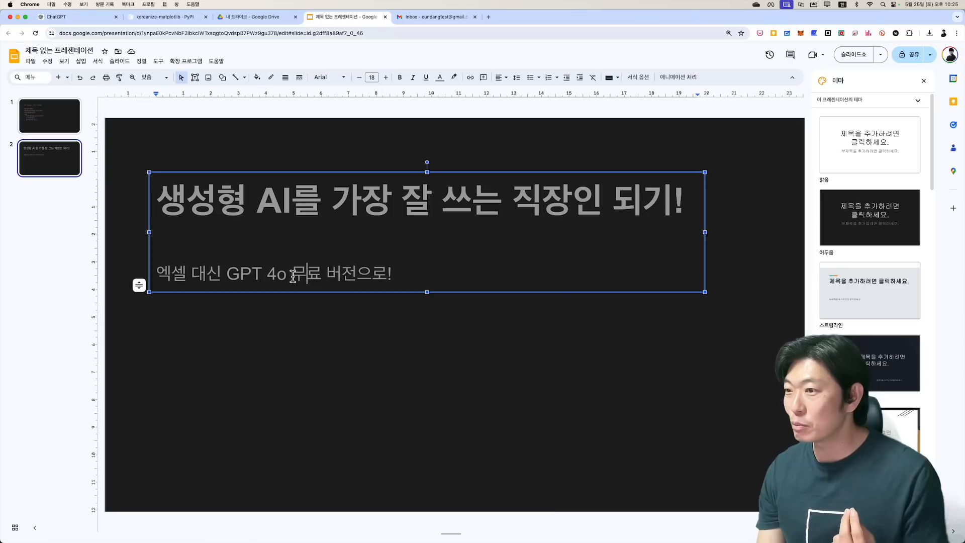
click(437, 278)
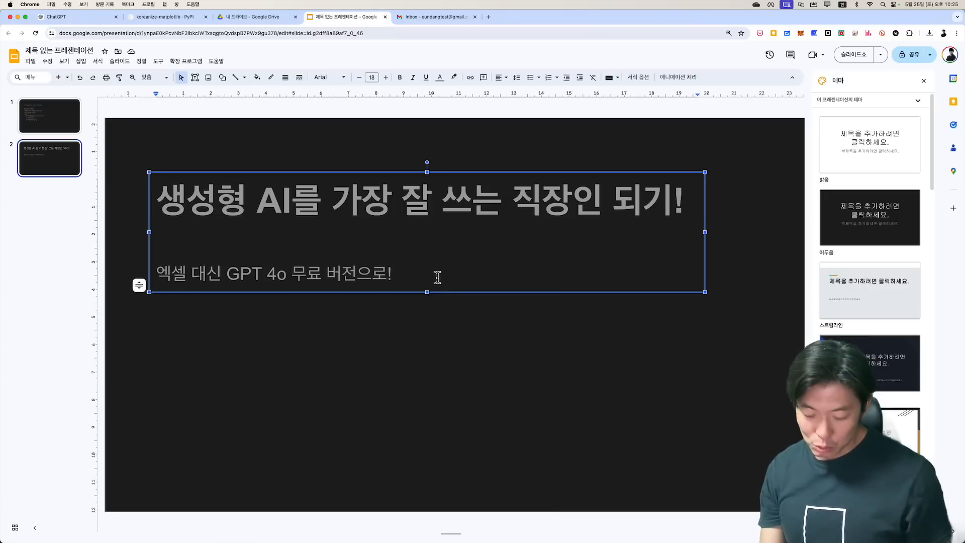
text(- 유료 )
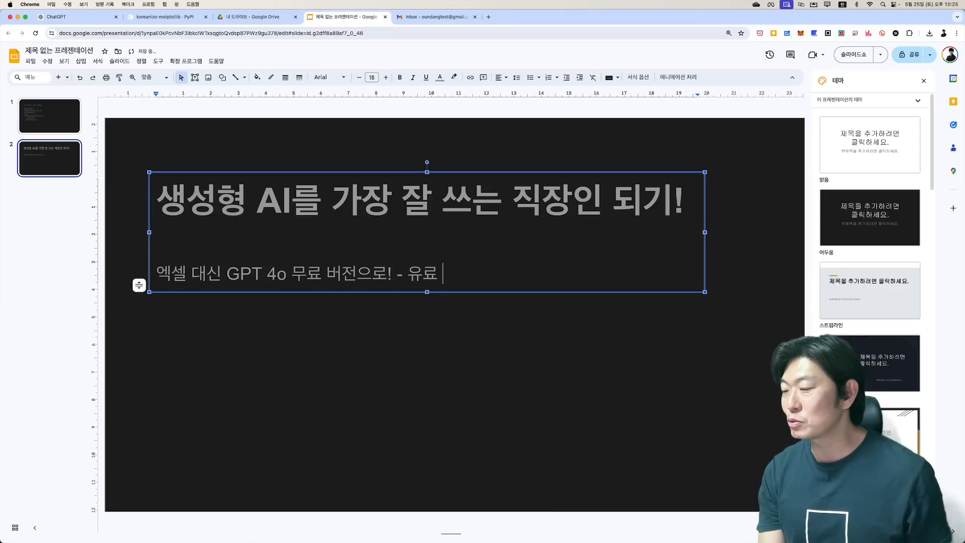
text(버전으로!)
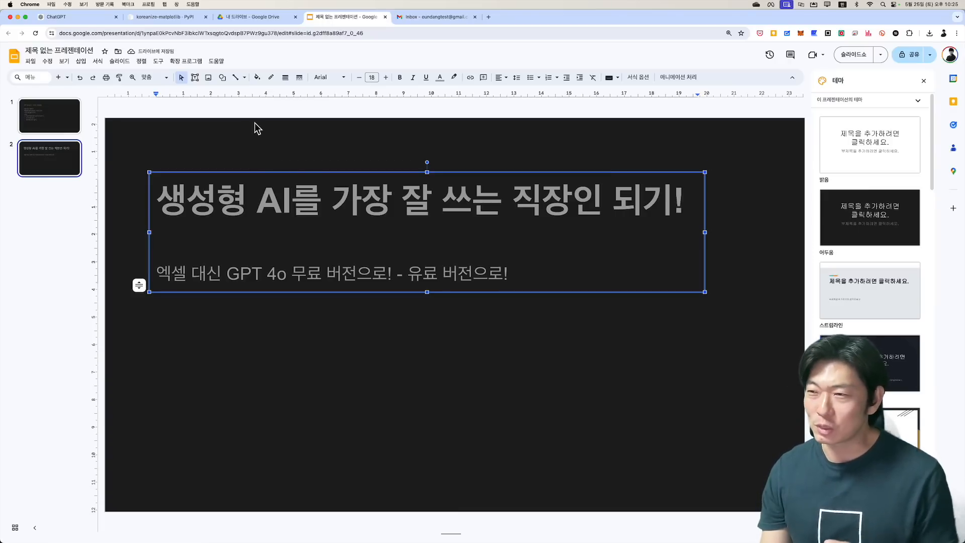
Go from the outline on slide 1 to ChatGPT, start a new chat and check its available model options.
click(57, 119)
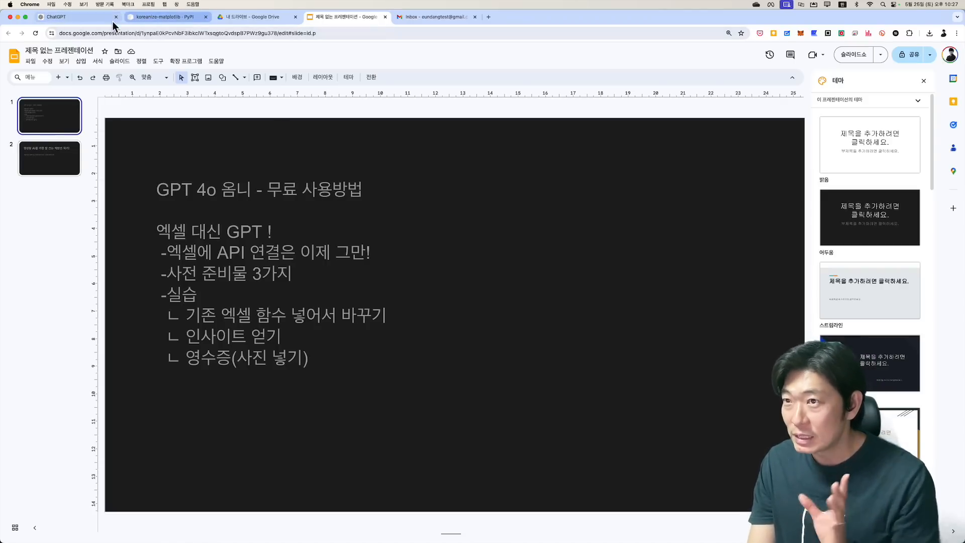
click(99, 20)
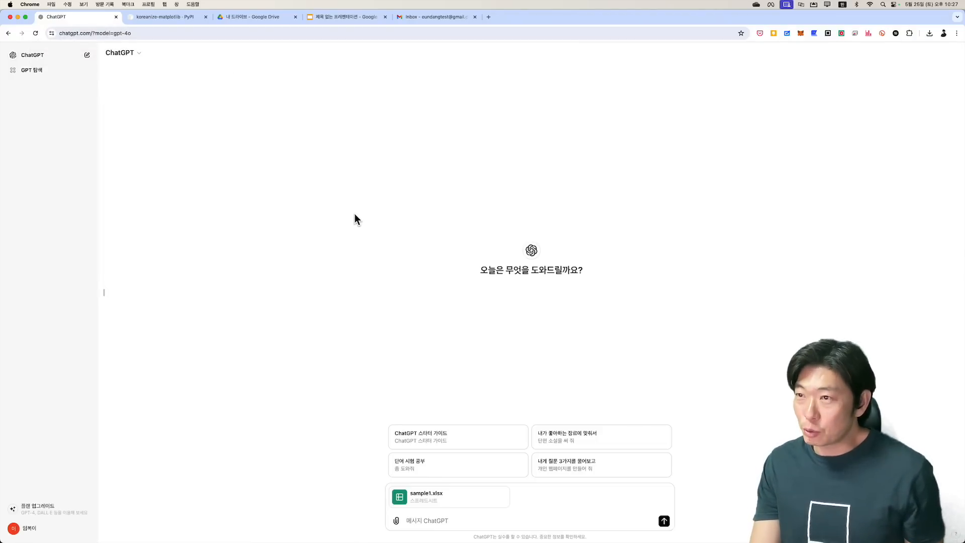
click(87, 57)
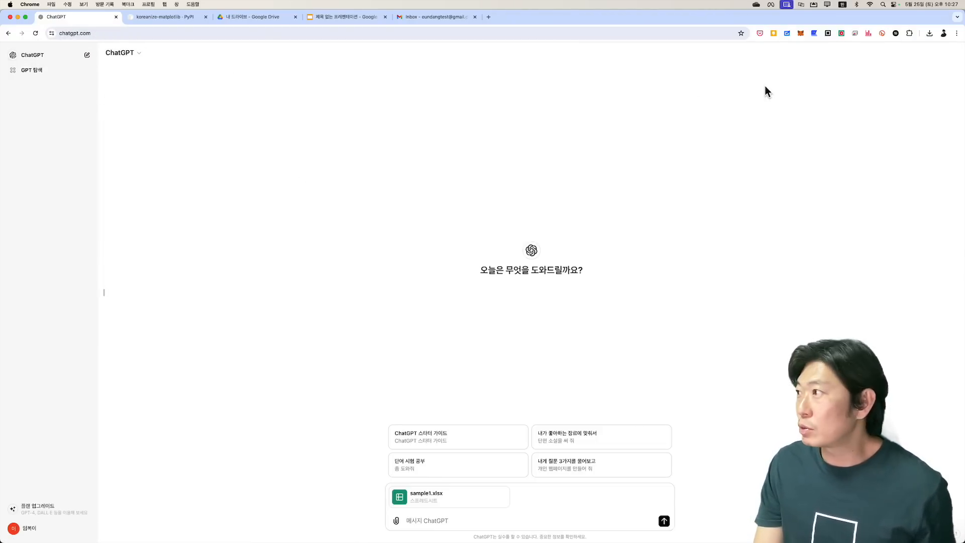
click(133, 60)
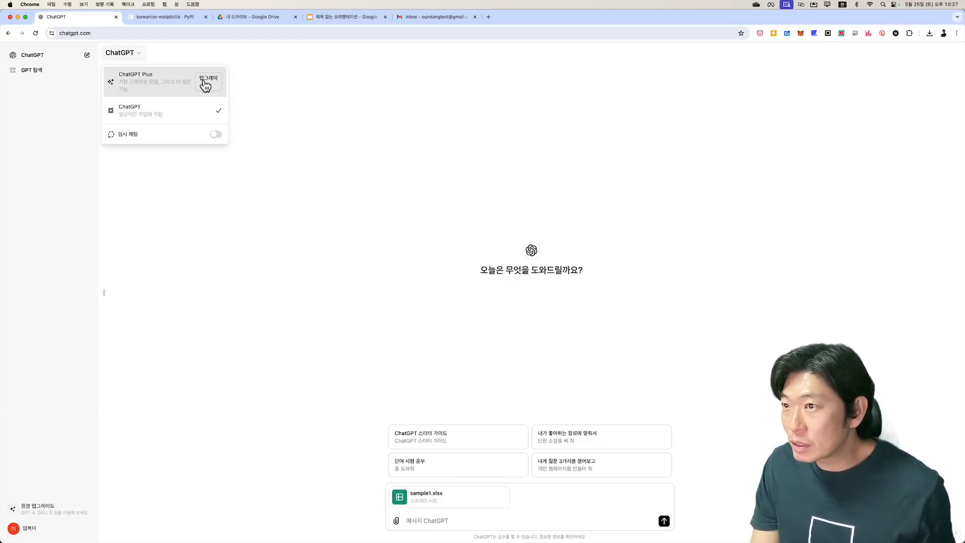
click(416, 110)
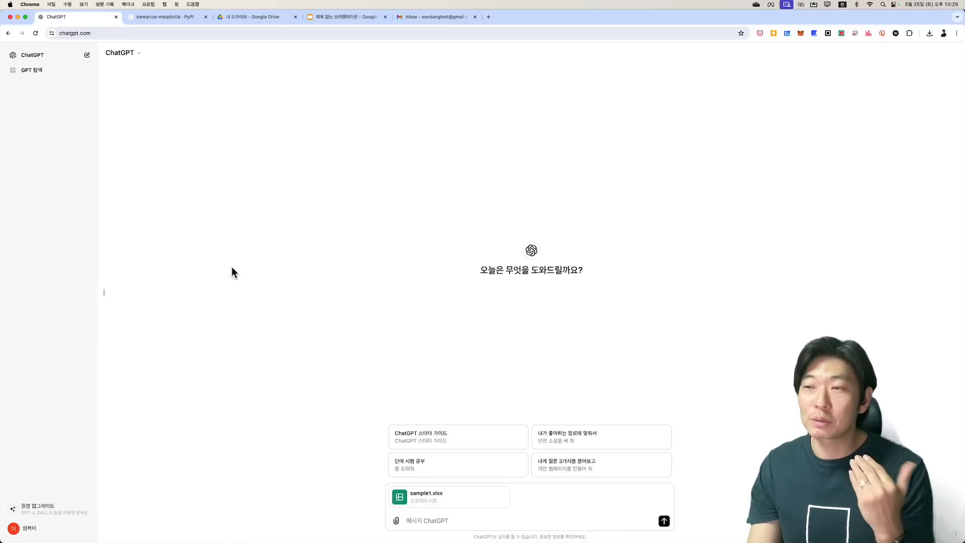
Compare the free account's ChatGPT model options with those of the paid account open in Safari.
click(121, 53)
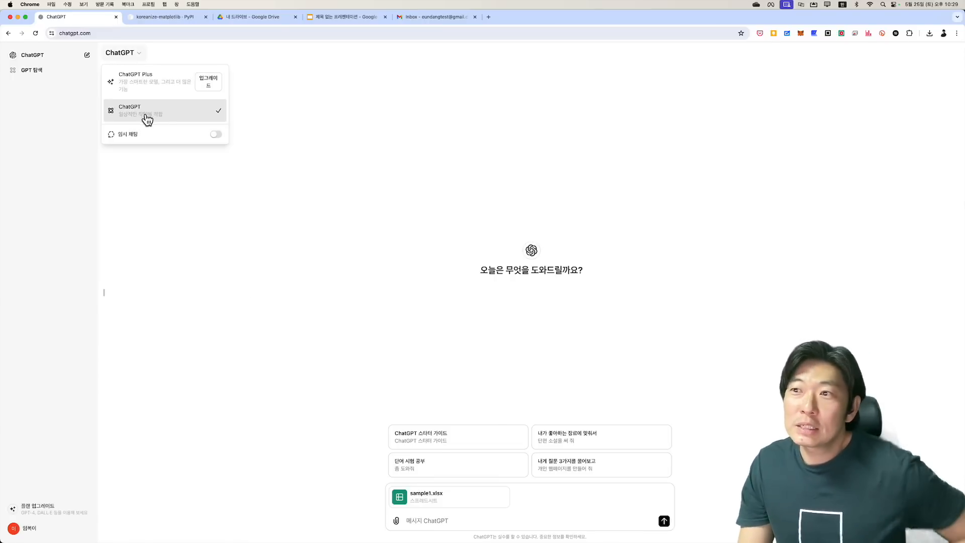
click(300, 87)
key(super+Tab)
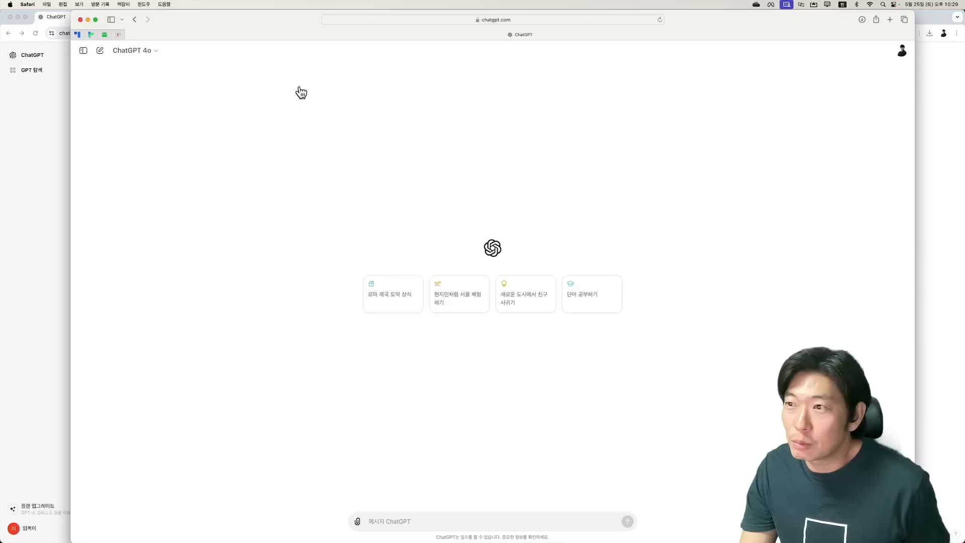
click(134, 50)
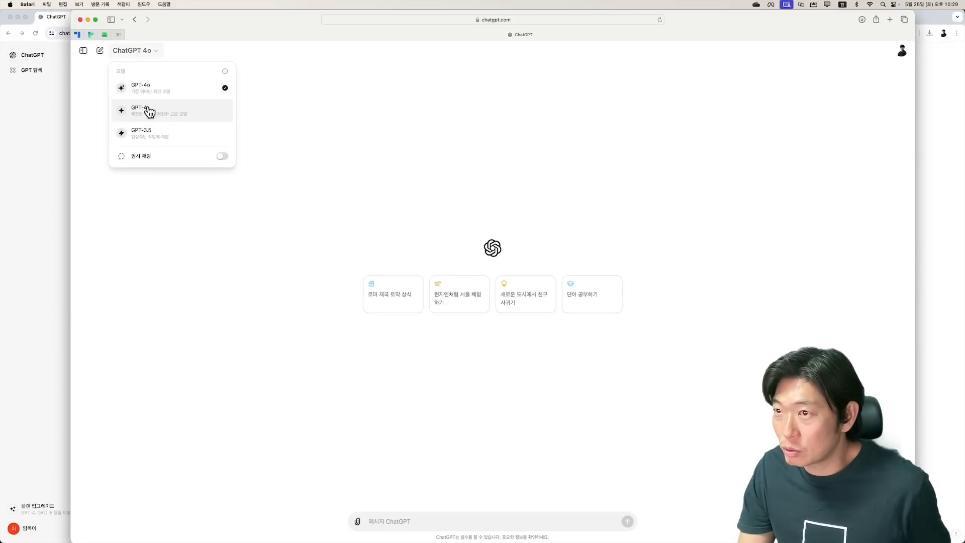
click(49, 133)
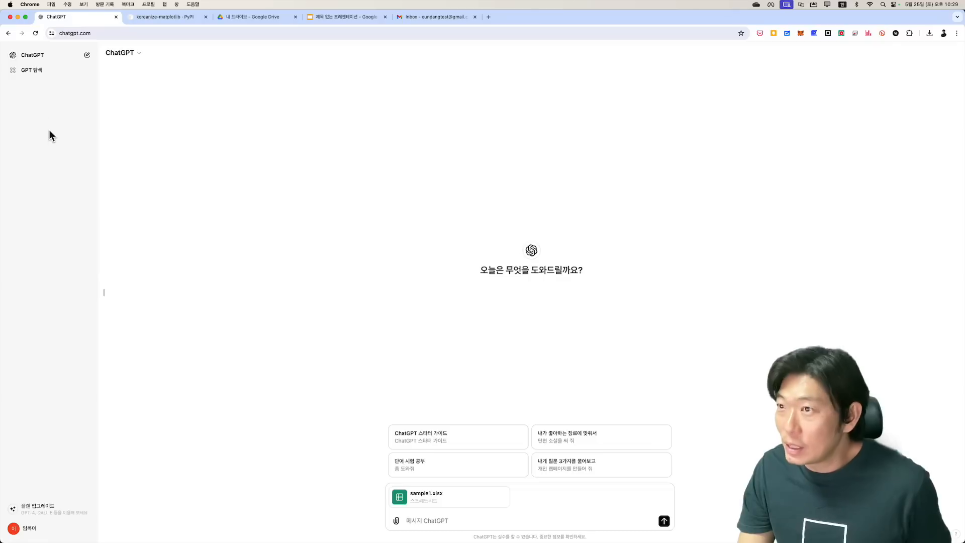
click(133, 54)
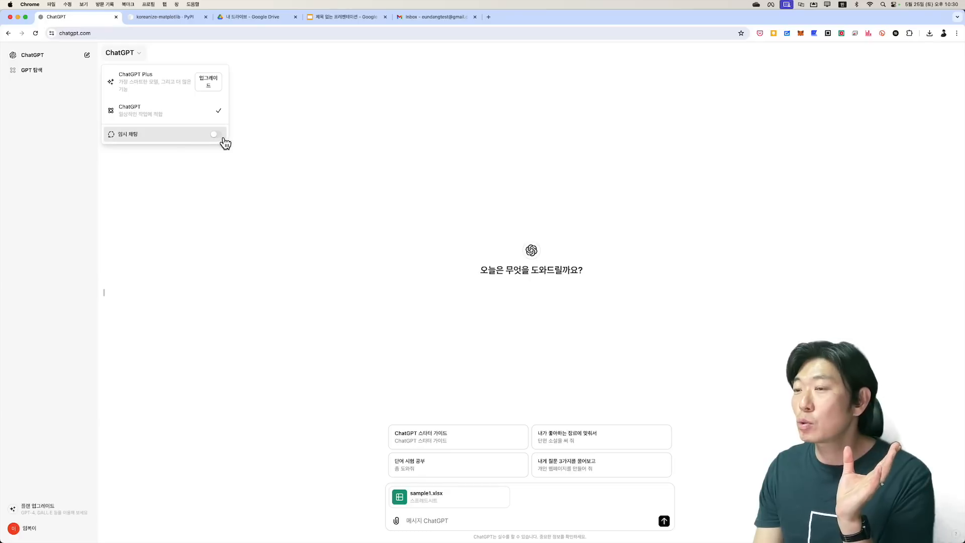
click(221, 262)
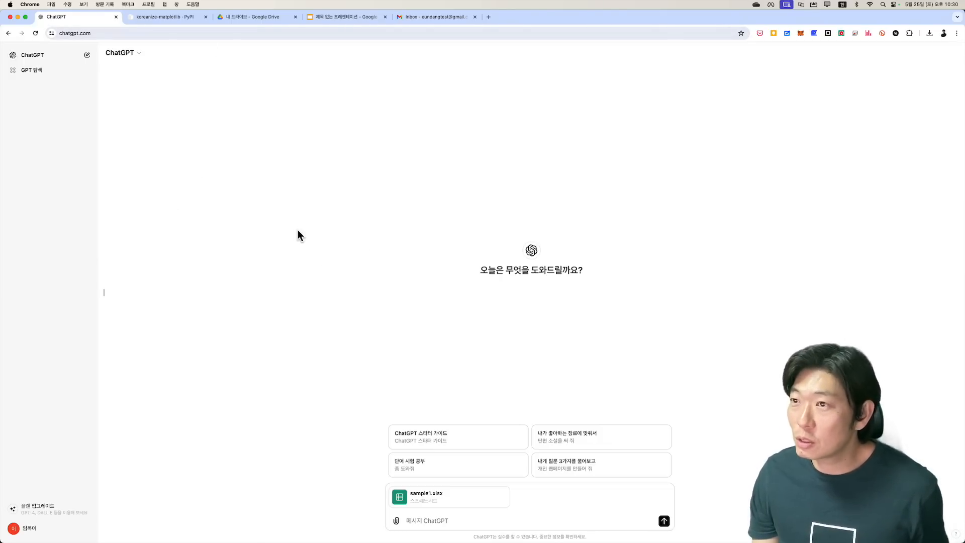
Preview the contents of sample1.xlsx in the 유튜브 GPT 용 folder in Finder, close the preview and hide the folder sidebar.
key(super+Tab)
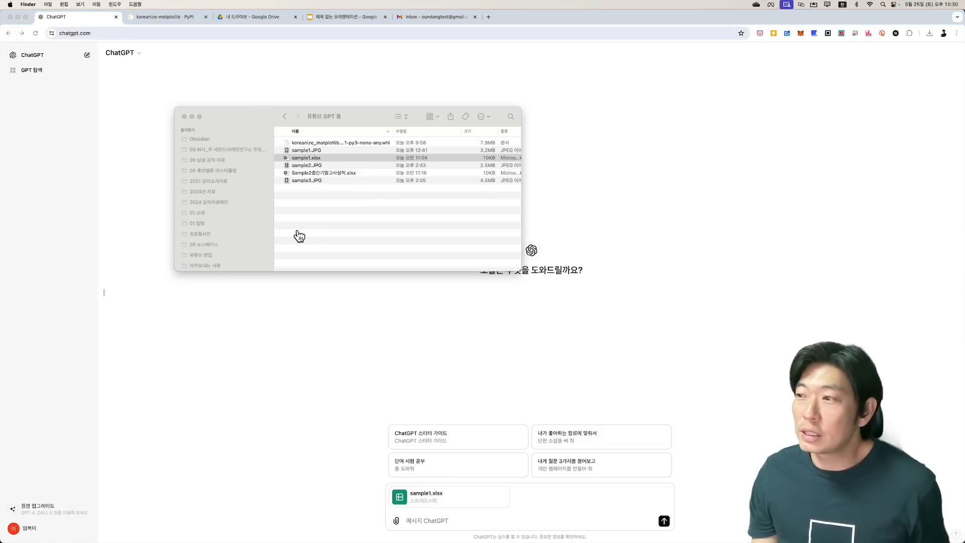
click(315, 158)
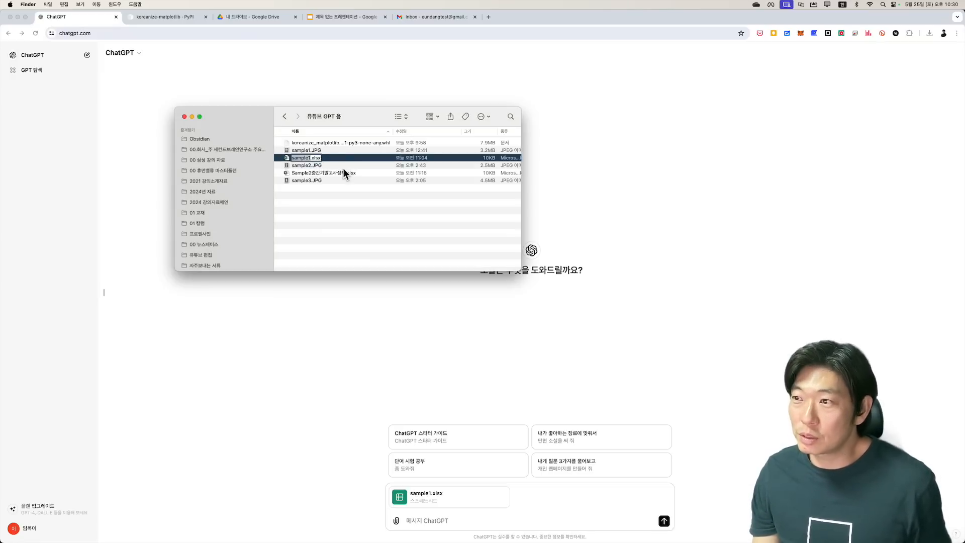
key(space)
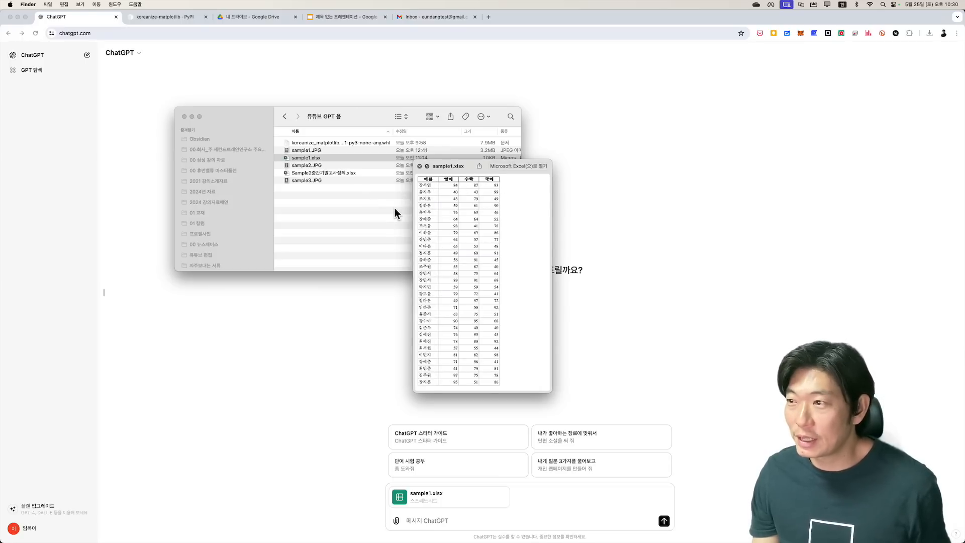
click(372, 209)
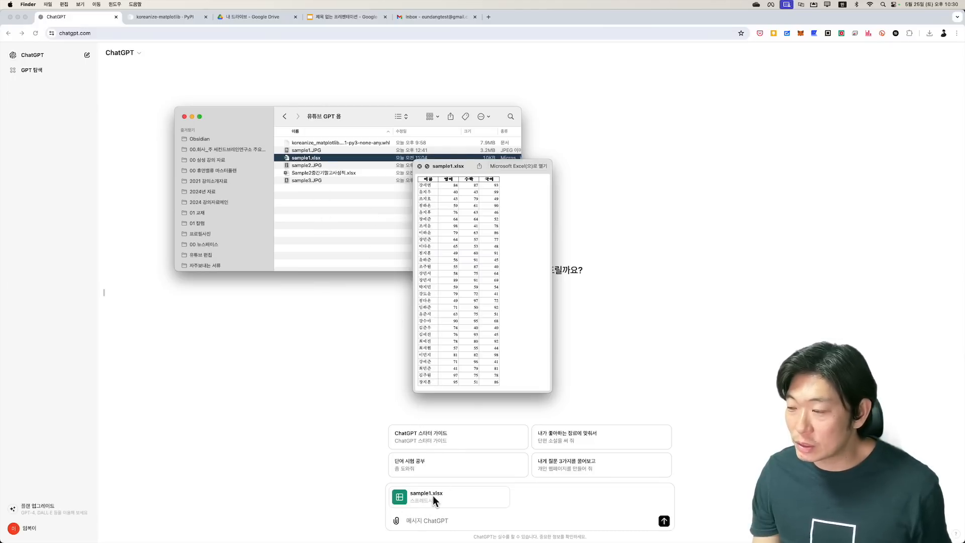
click(366, 211)
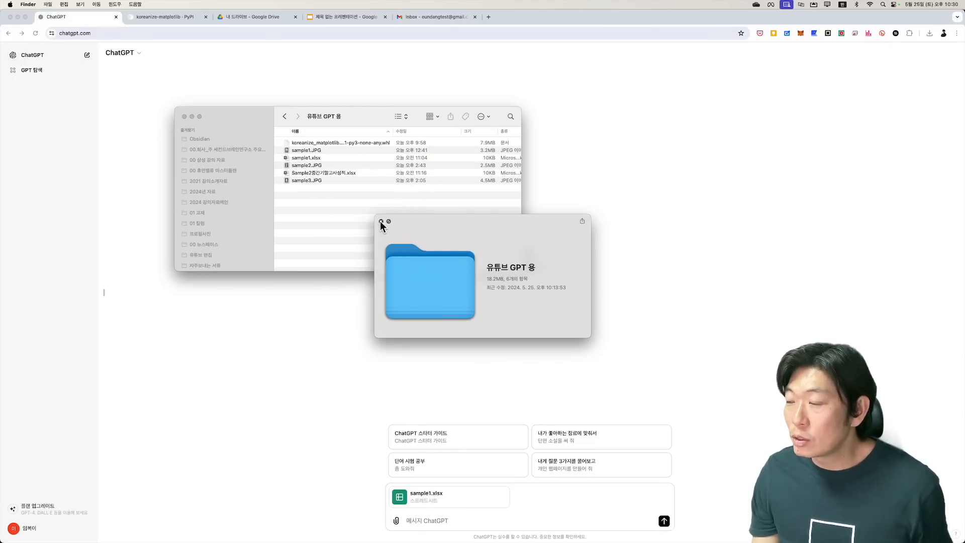
click(380, 221)
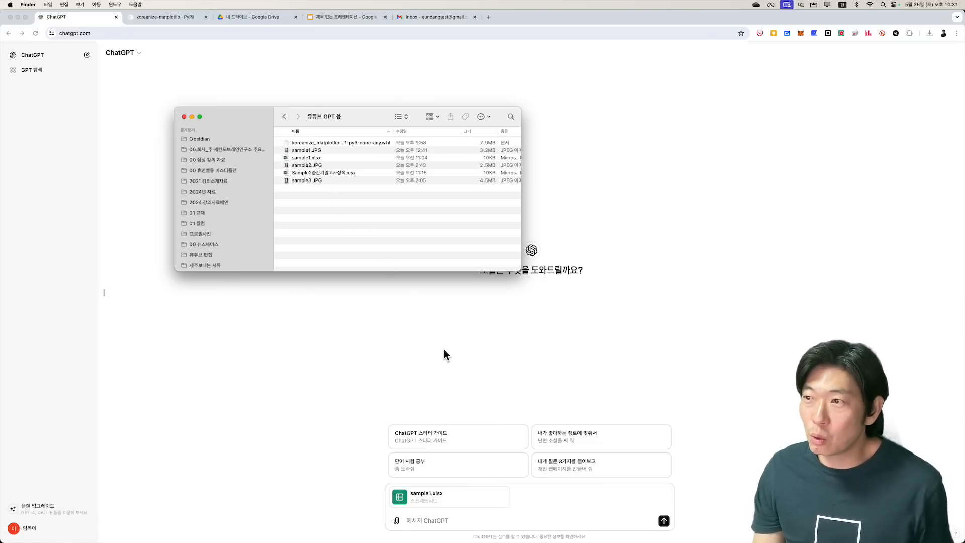
drag(273, 188, 186, 182)
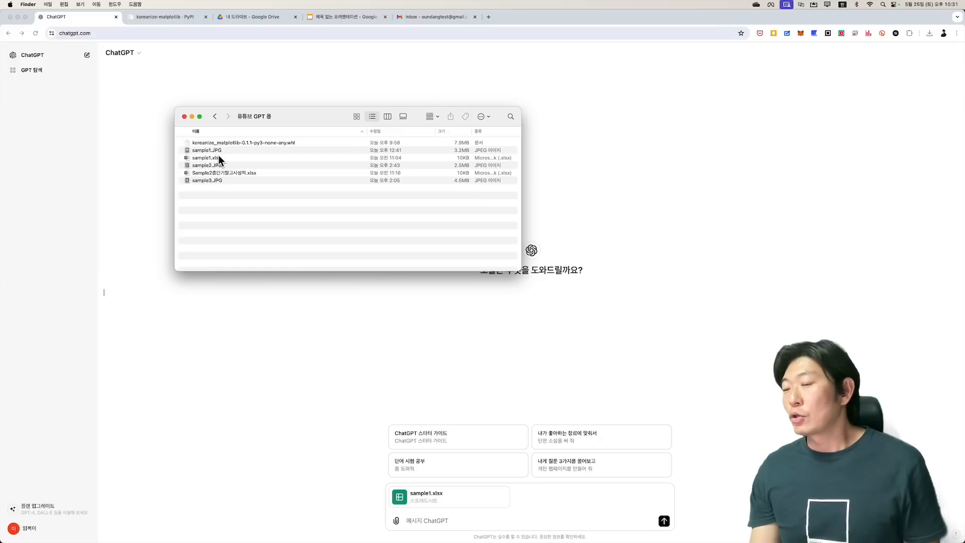
Return to ChatGPT and begin the prompt for the attached sample1.xlsx with "이 파일은 학생들의 '성적표'야.".
click(388, 318)
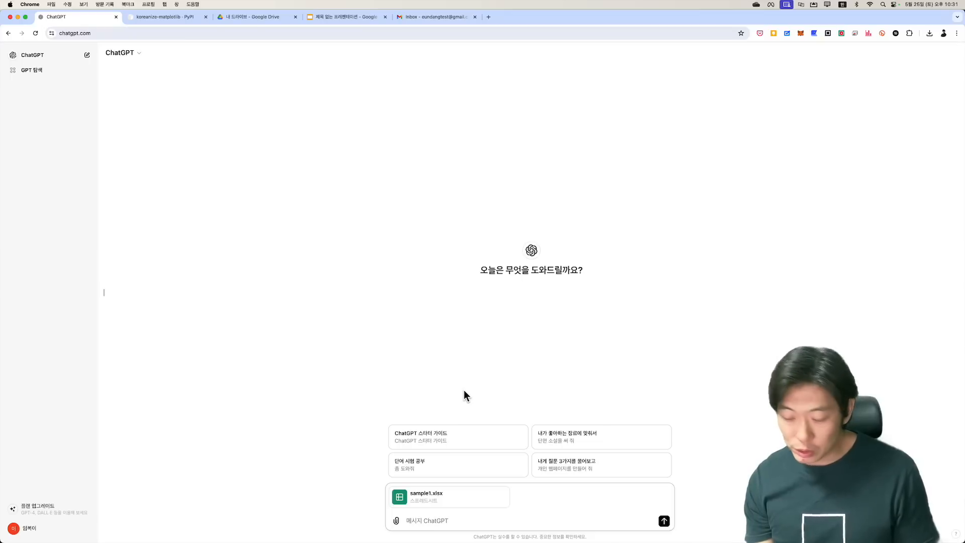
text(이 파일은)
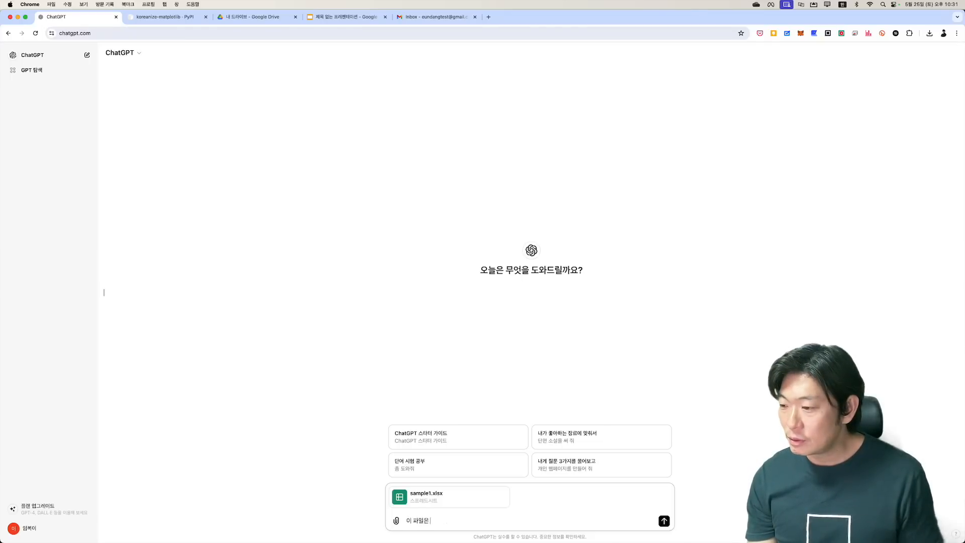
text( 학생들의)
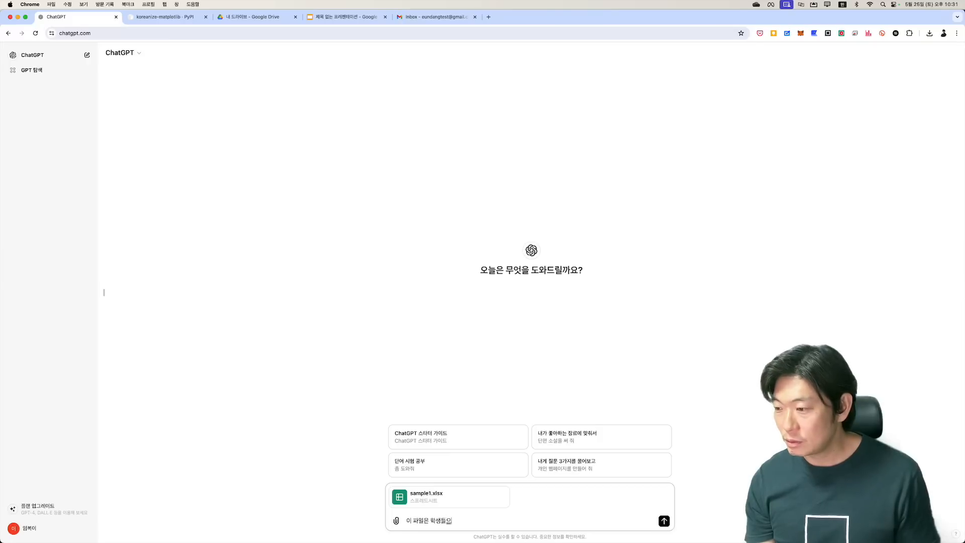
text( '성적)
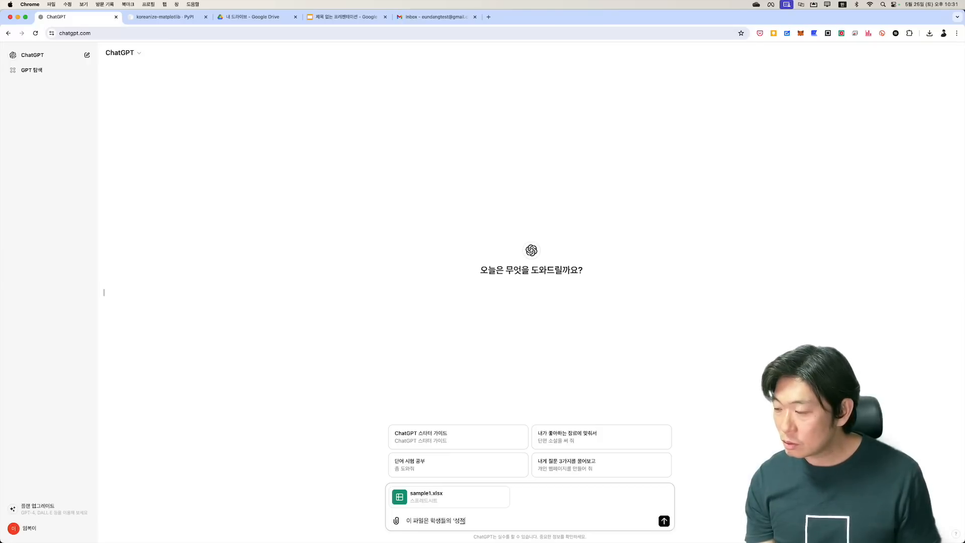
text(표'으.)
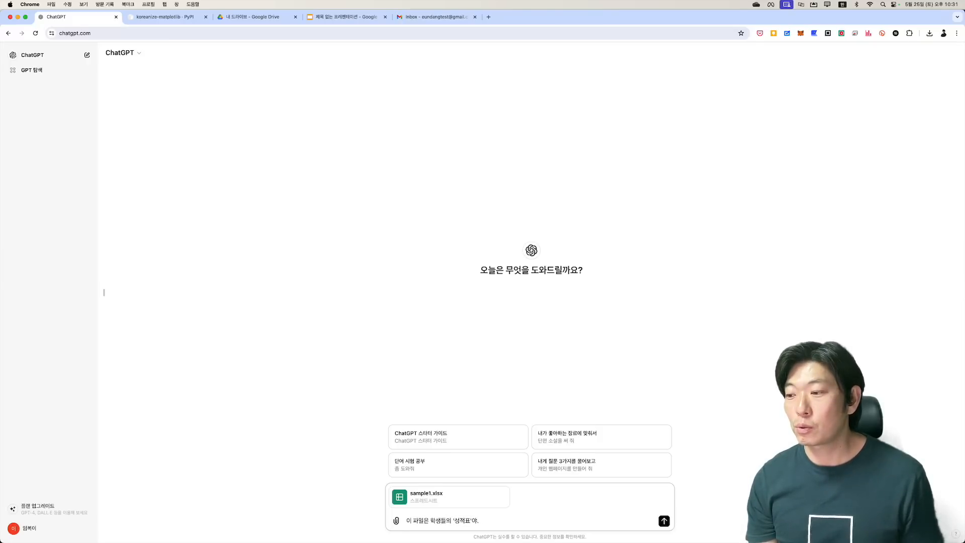
Add the first request on a new line of the prompt: "1.각 학생별 평균 점수를 새로운 '열'로 만들어줘".
key(shift+Return)
text(1.각 학)
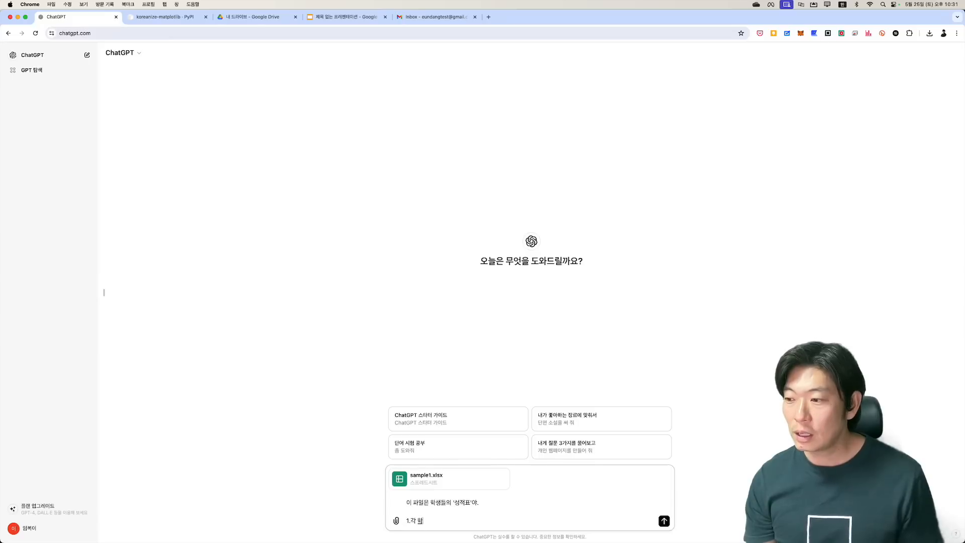
text(생별 평ㄱ균을 점)
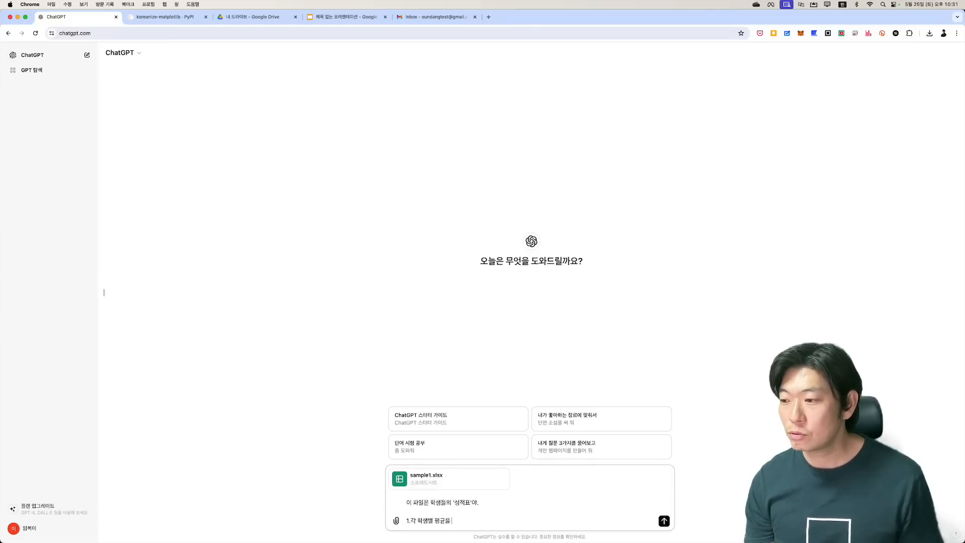
key(BackSpace)
key(BackSpace)
key(BackSpace)
key(BackSpace)
key(BackSpace)
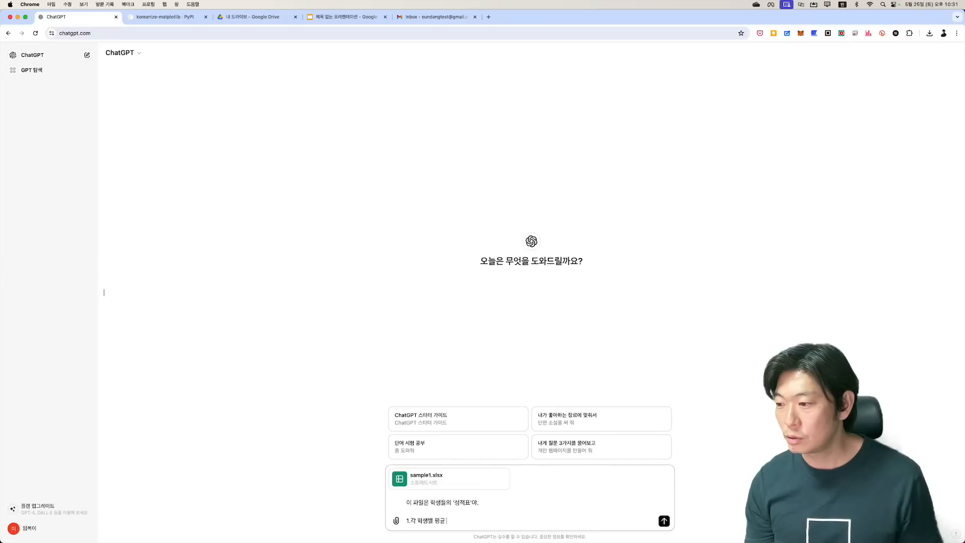
text(치)
key(BackSpace)
key(BackSpace)
text(평균 점술)
text(를 )
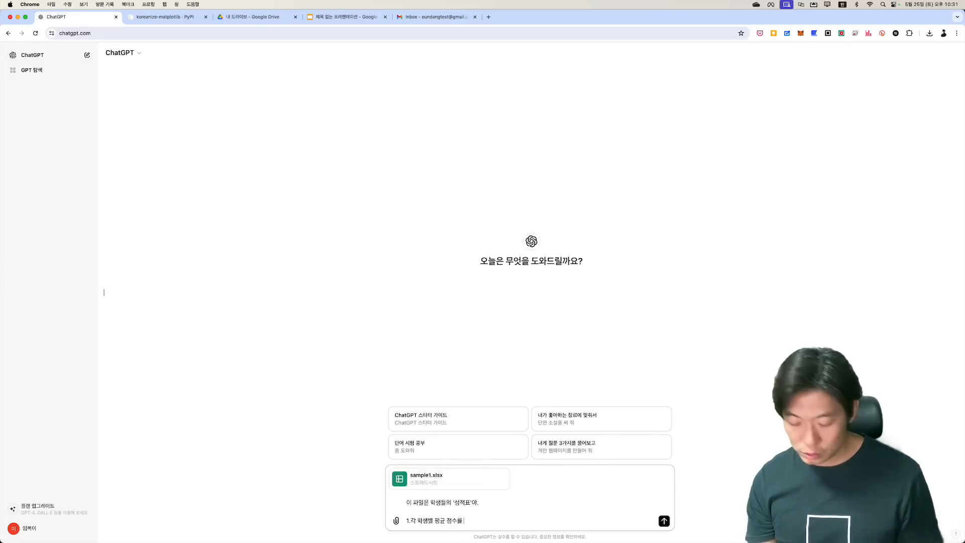
text(새로운 '열)
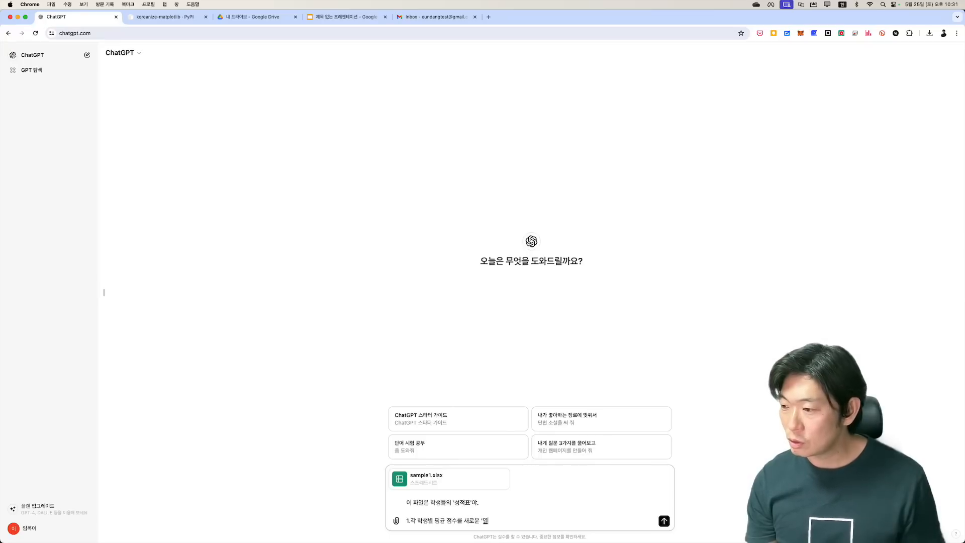
text('로 만들어줘)
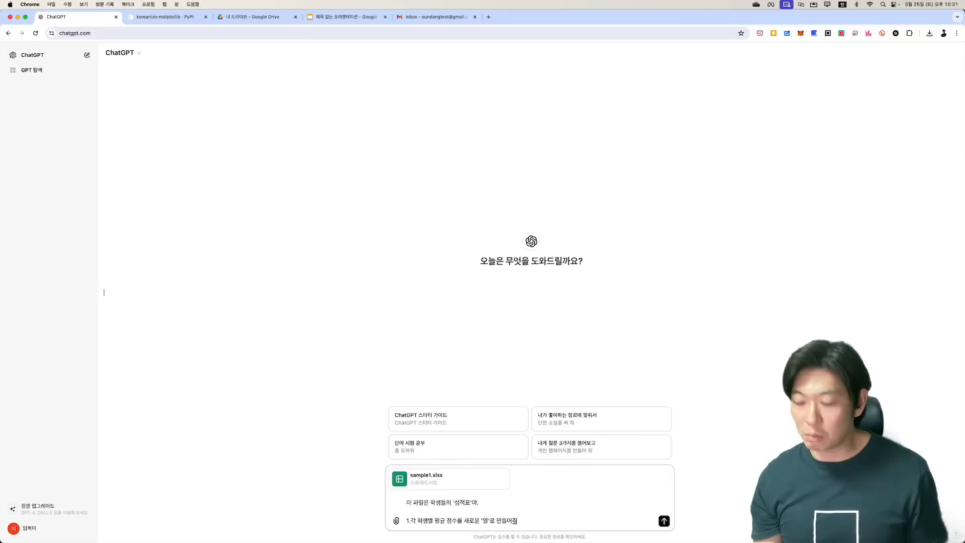
Start a second numbered request, "2", on a new line of the prompt.
key(shift+Return)
text(2)
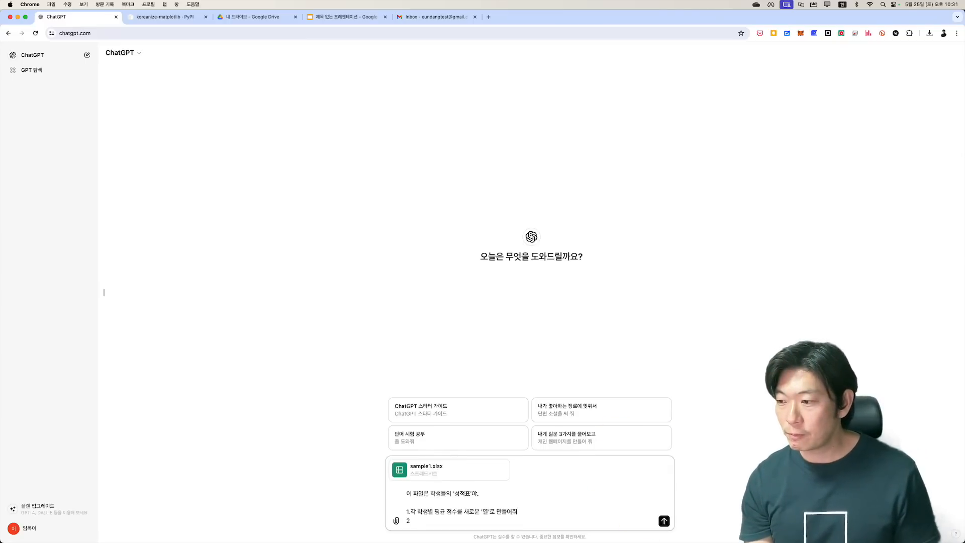
text(3.이렇게 만들어제)
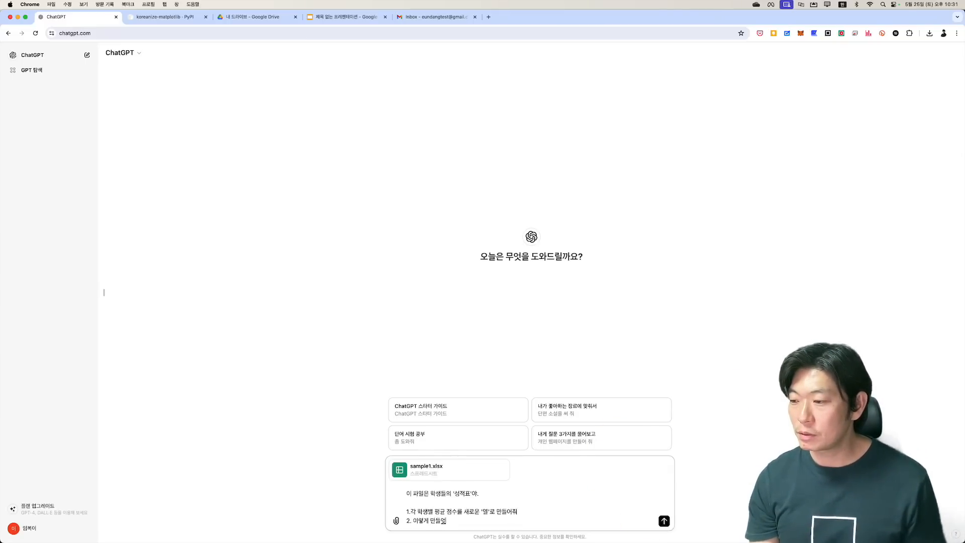
key(BackSpace)
key(BackSpace)
key(BackSpace)
key(BackSpace)
key(BackSpace)
key(BackSpace)
key(BackSpace)
key(BackSpace)
key(BackSpace)
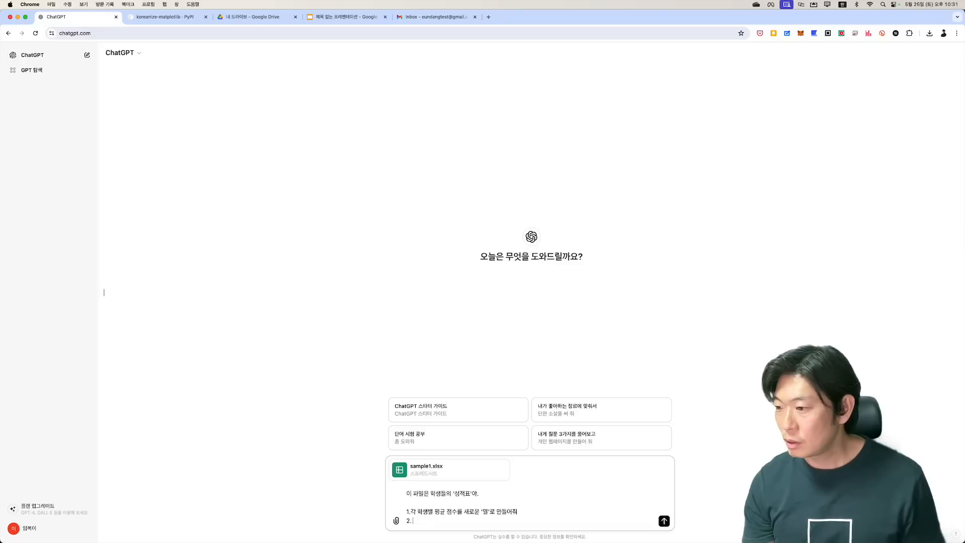
Write the second request's opening: "평균 점수가 가장 높은 학생의 등수가 1로 표시되게".
text(페평균 점수)
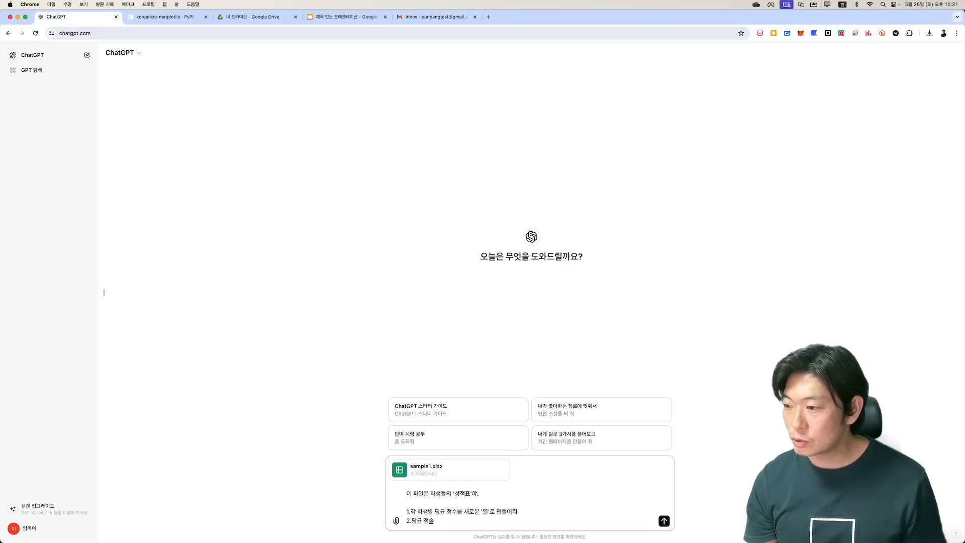
text(가 자재)
key(BackSpace)
key(BackSpace)
text(가장 높은 학생)
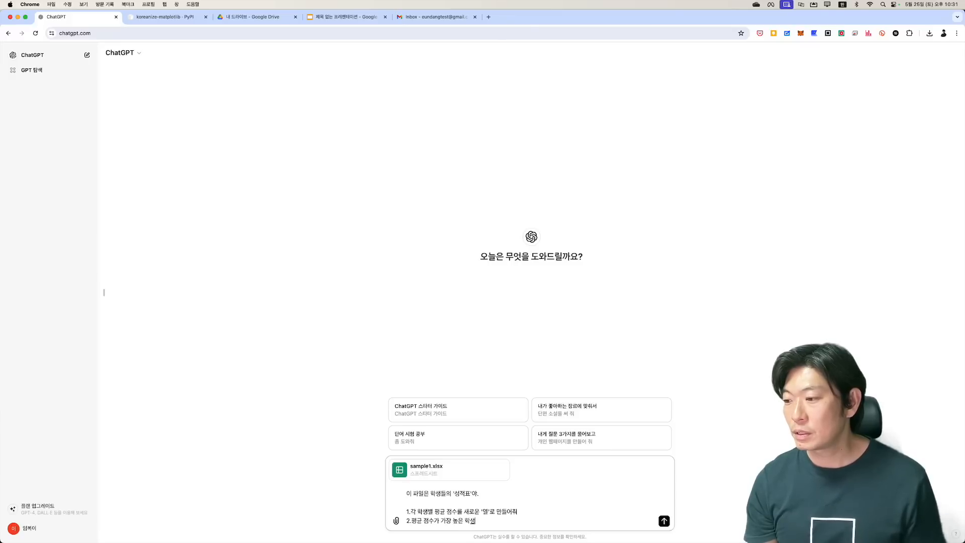
text(이의 등수가 )
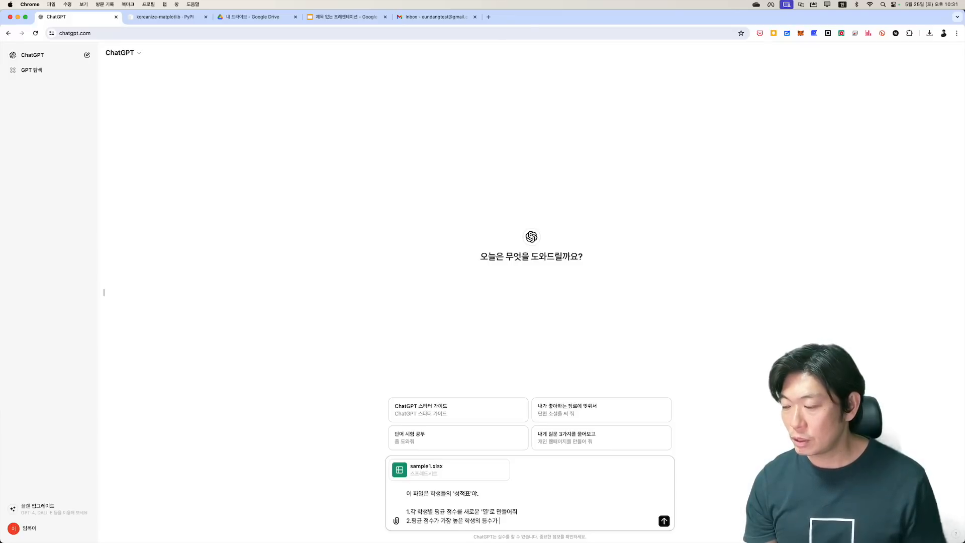
text(1로 표시되게 '등수')
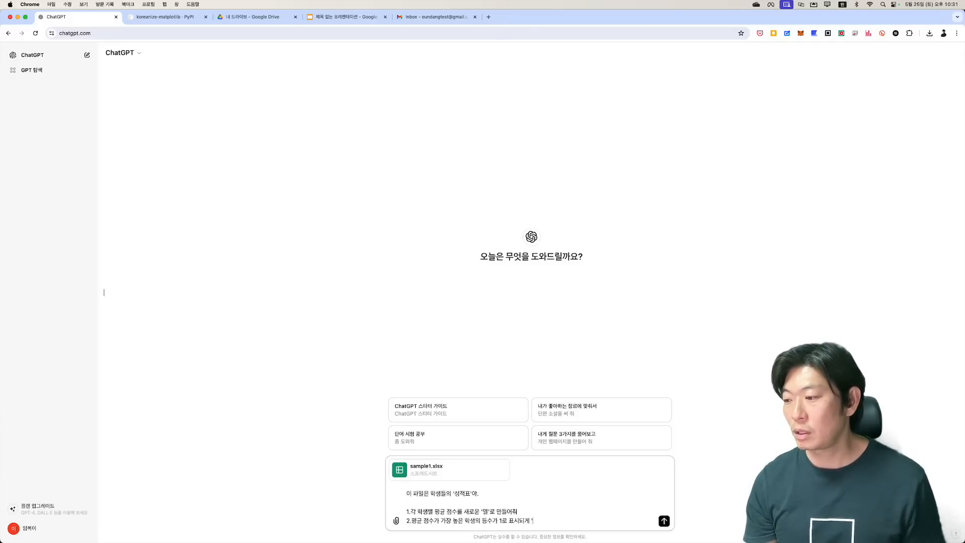
Finish the second request with "'등수'를 새로 '열'로 추가해줘".
key(BackSpace)
key(BackSpace)
key(BackSpace)
key(BackSpace)
key(BackSpace)
text('등수)
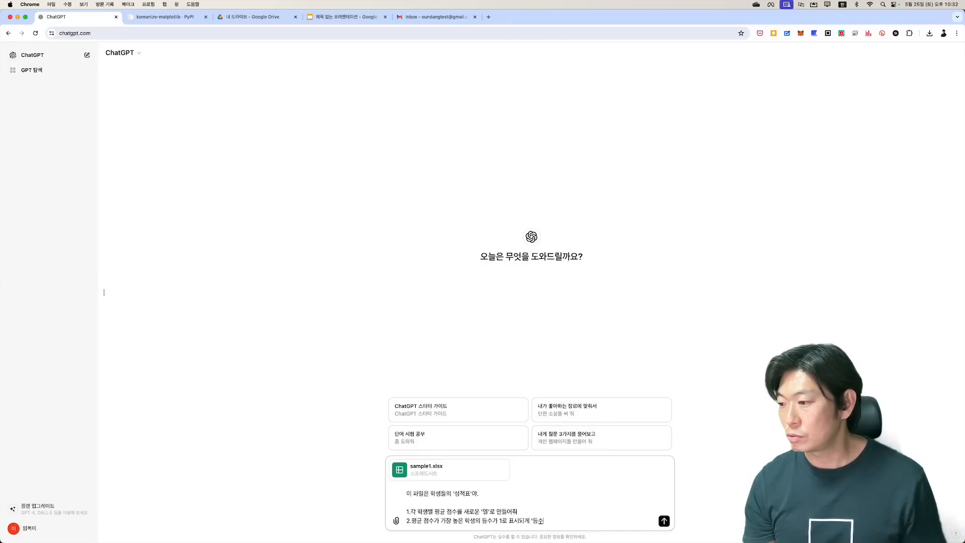
text('를 새로)
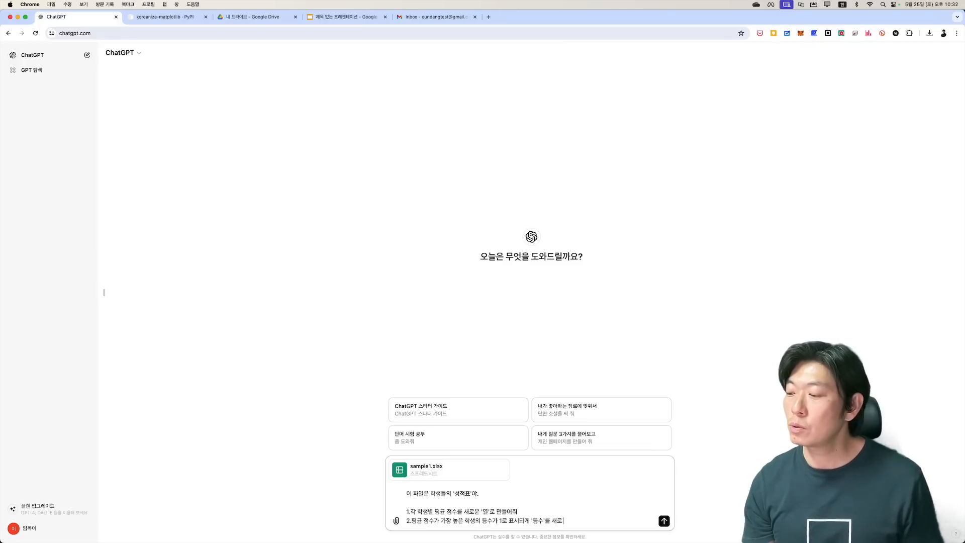
text( '열ㄹ'로 추가해줘)
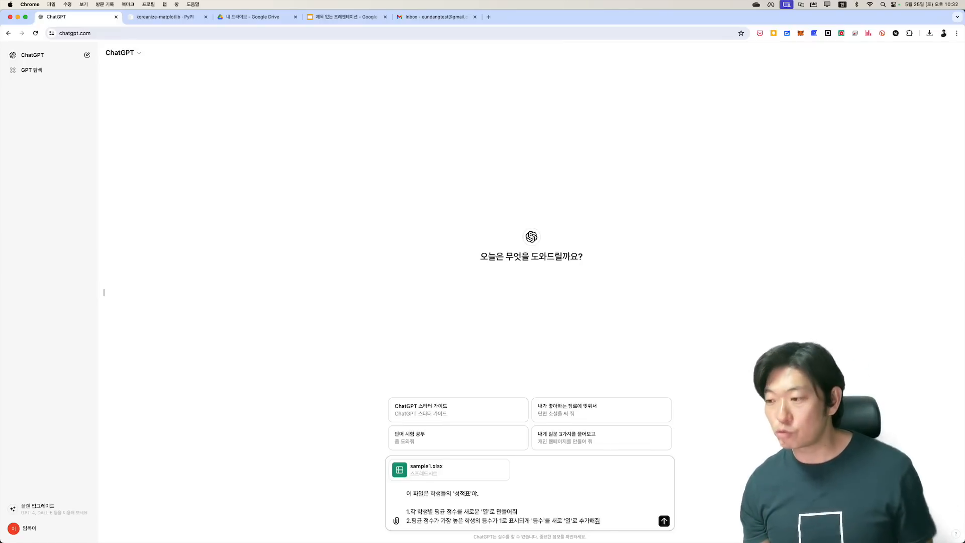
key(shift+Return)
text(3.)
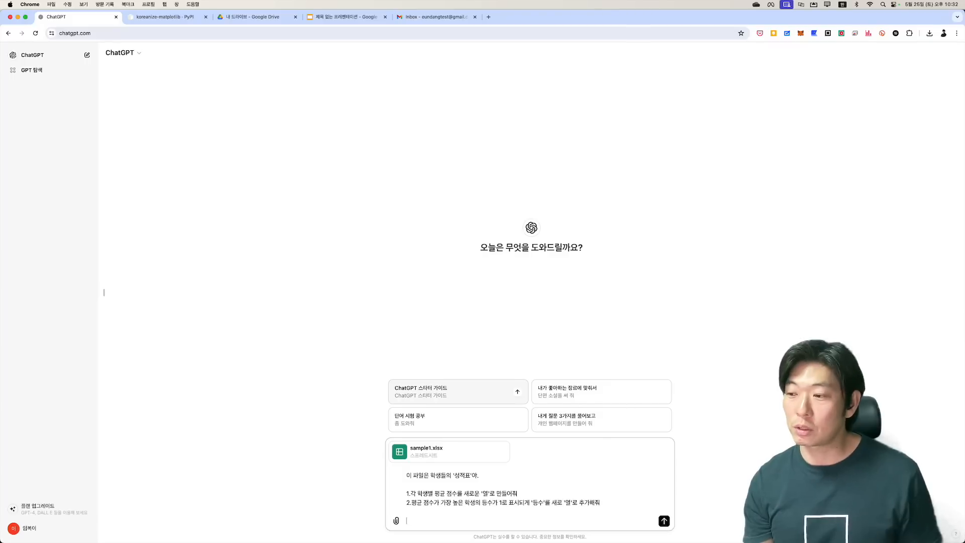
key(BackSpace)
key(BackSpace)
key(BackSpace)
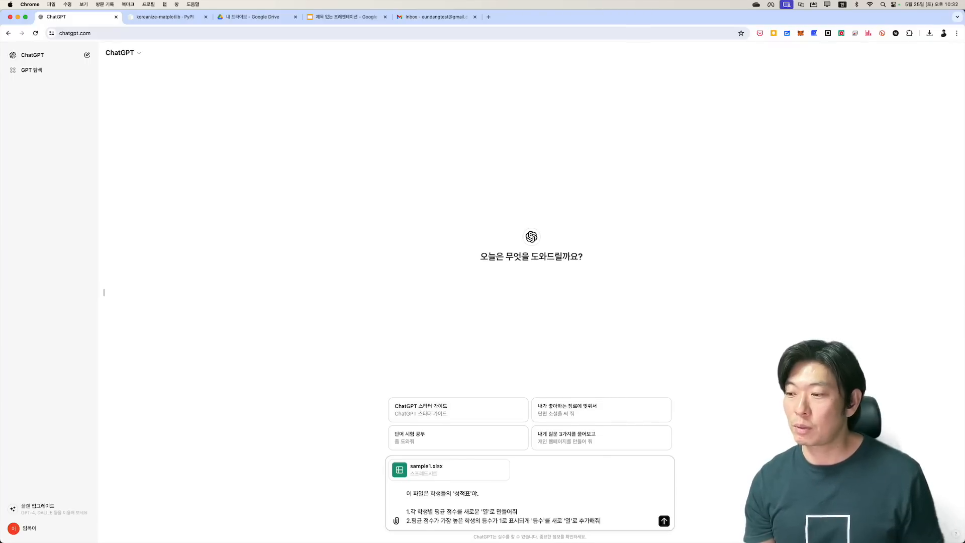
Send the grade sheet prompt and download the resulting file from ChatGPT's reply.
key(Return)
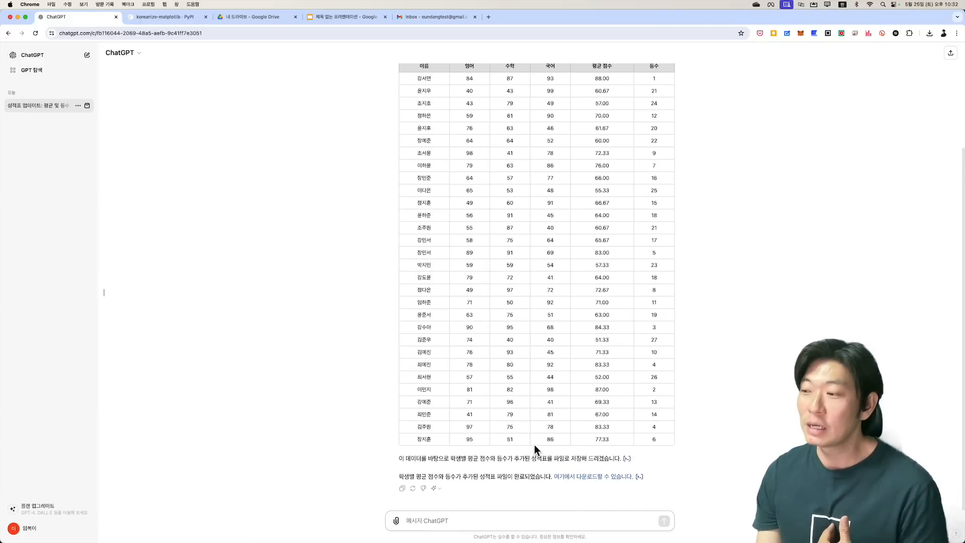
click(578, 477)
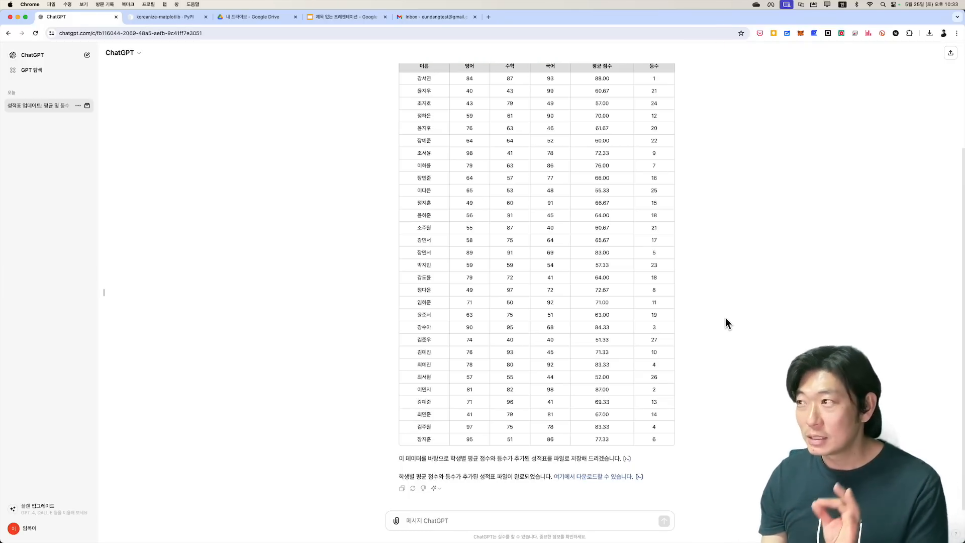
scroll(607, 190, up, 1)
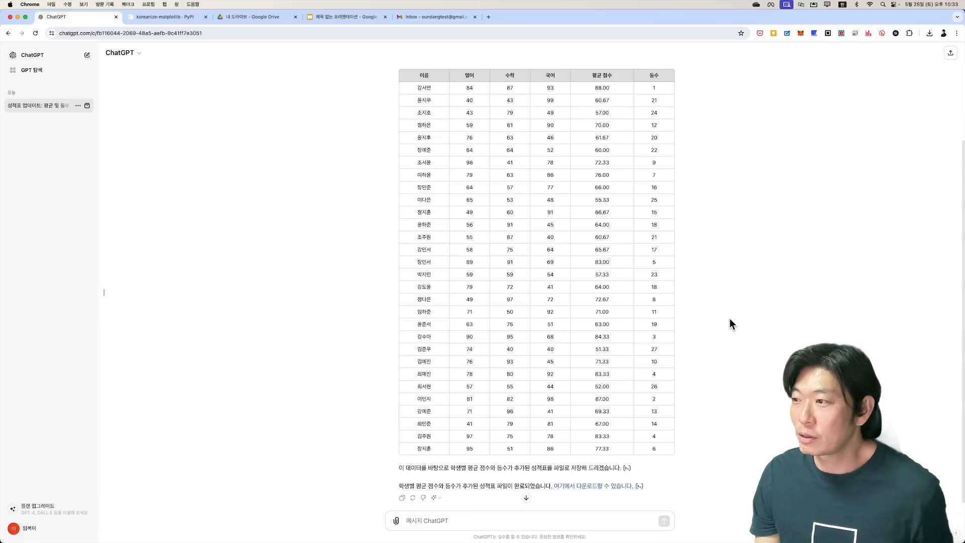
Switch to the 유튜브 GPT 용 folder in Finder and preview Sample2중간기말고사성적.xlsx.
key(super+Tab)
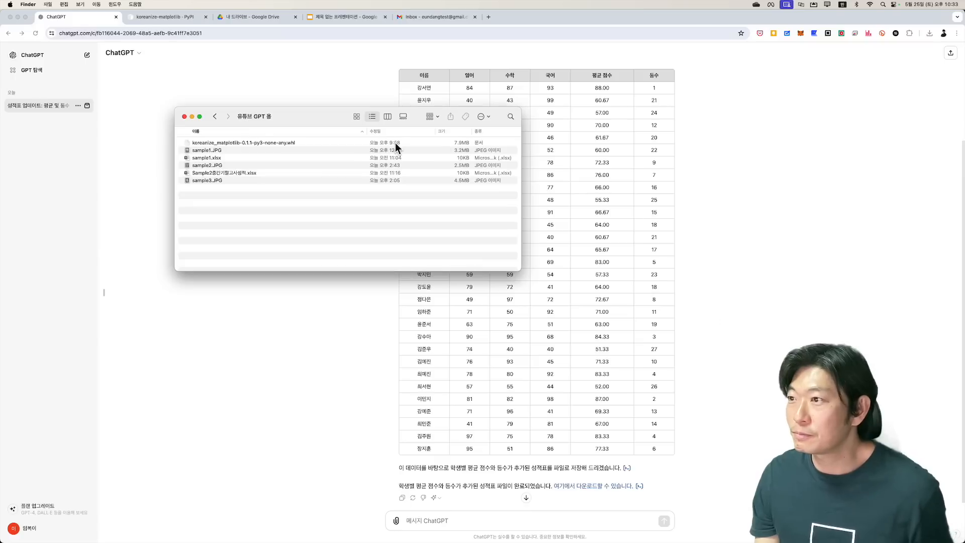
click(318, 173)
key(space)
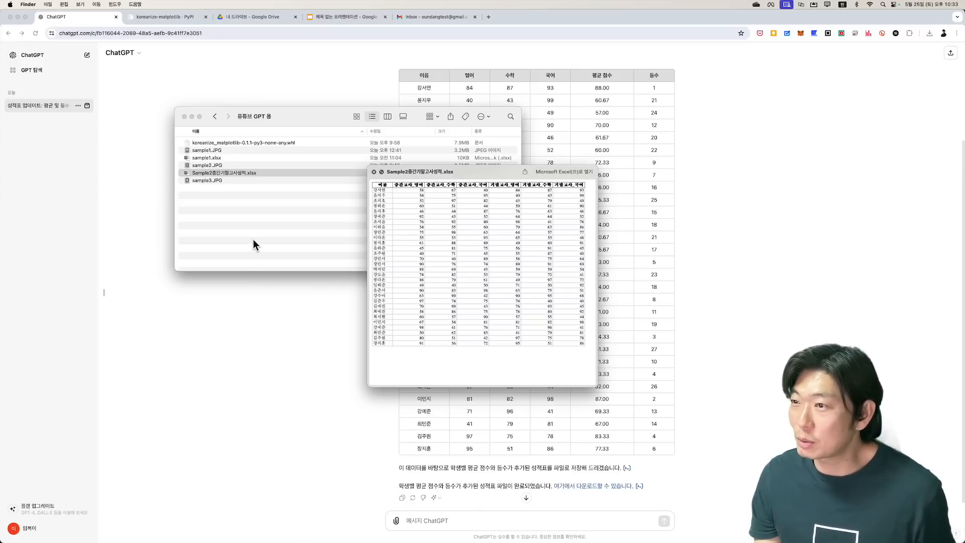
Close the preview and rename Sample2중간기말고사성적.xlsx as Sample2.xlsx.
click(216, 176)
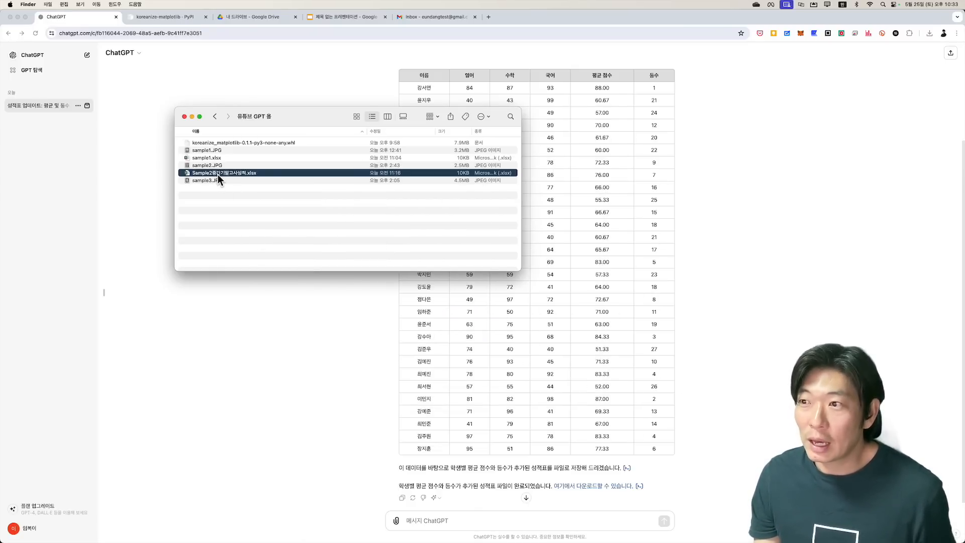
key(Return)
key(Right)
key(BackSpace)
key(BackSpace)
key(BackSpace)
key(BackSpace)
key(BackSpace)
key(BackSpace)
key(BackSpace)
key(BackSpace)
key(Return)
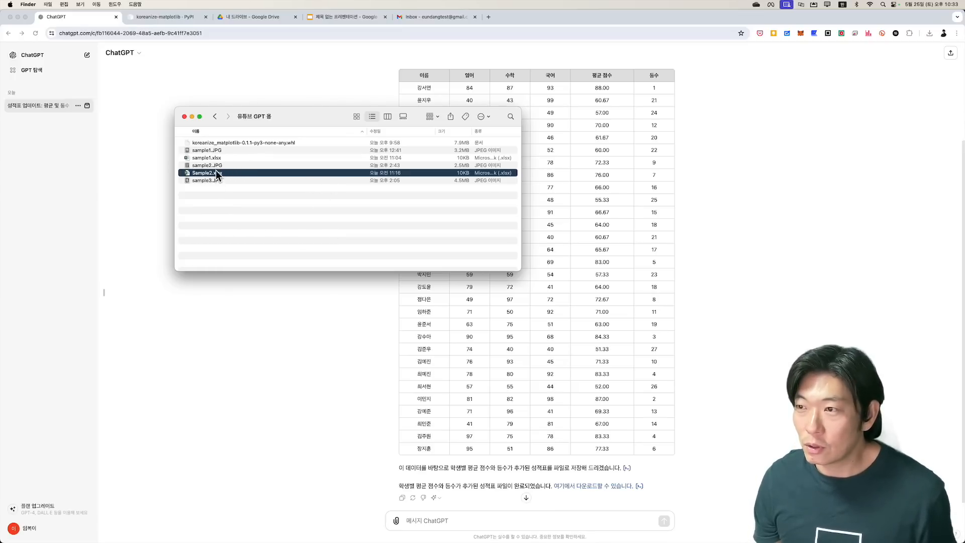
Attach Sample2.xlsx from the Finder folder to the current ChatGPT conversation.
drag(224, 178, 448, 450)
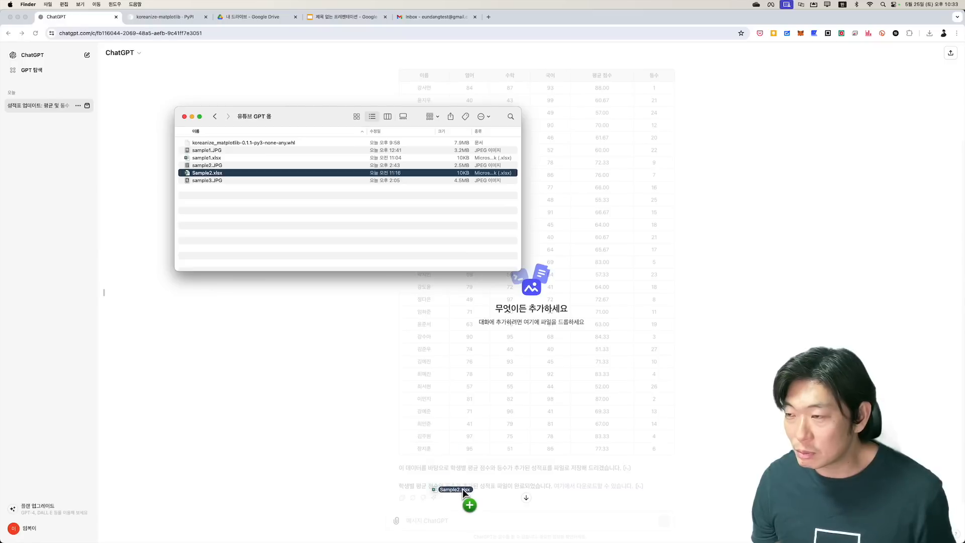
drag(463, 488, 463, 490)
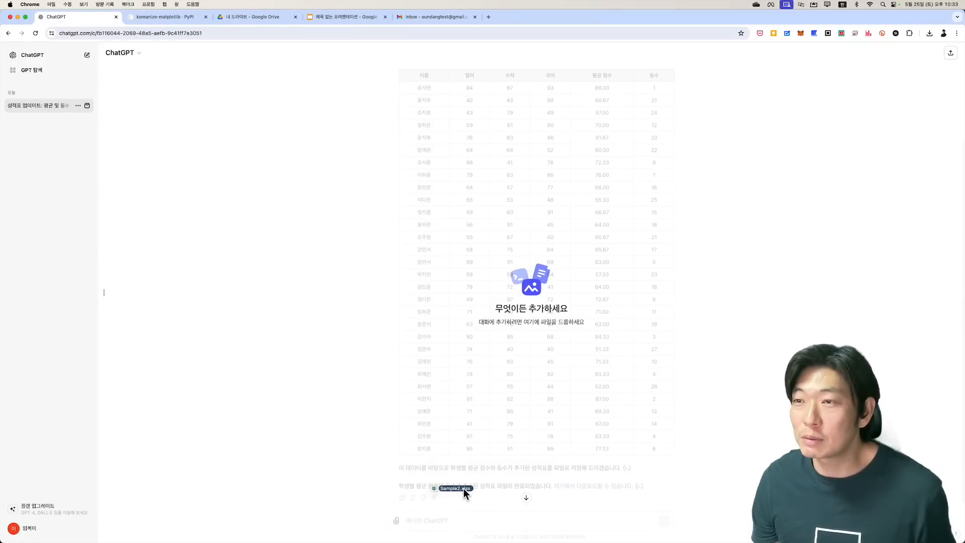
drag(139, 87, 319, 362)
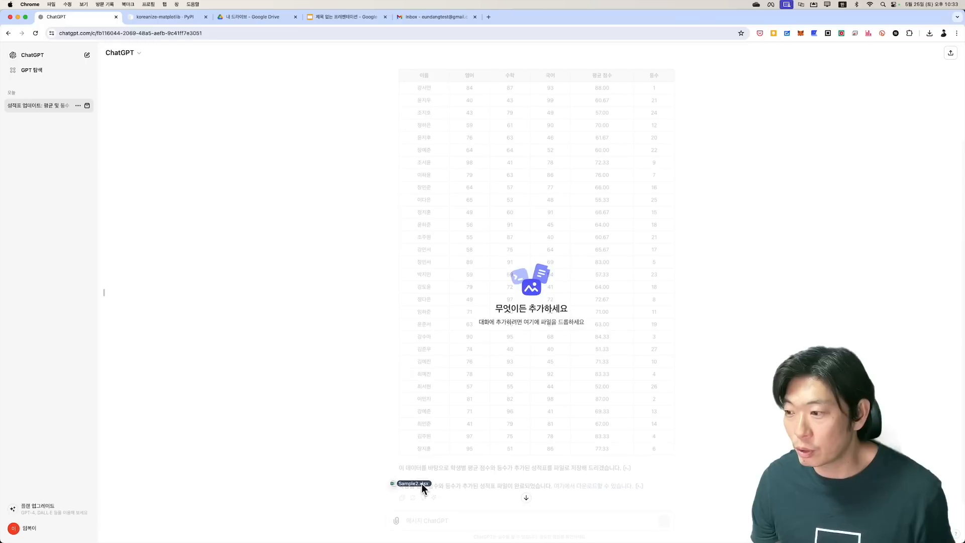
drag(447, 511, 455, 515)
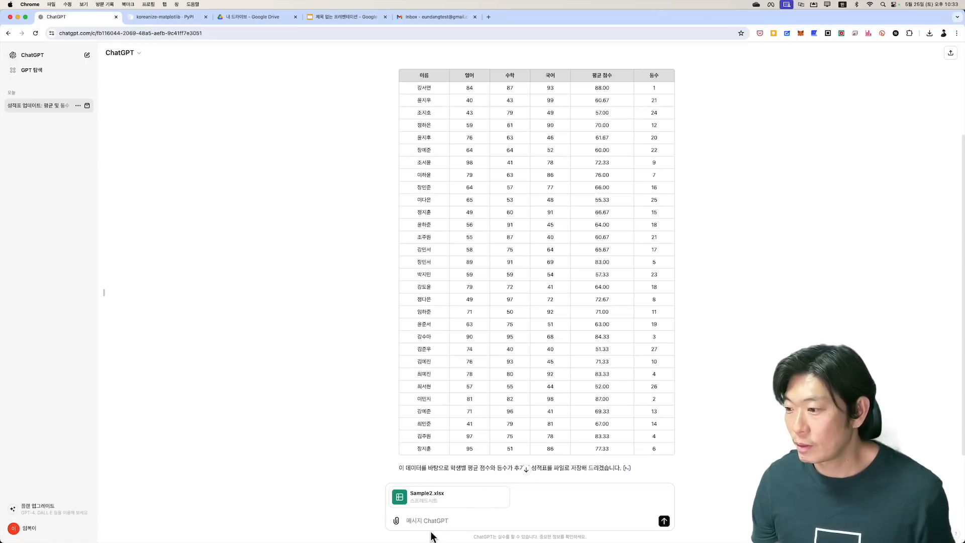
Begin the message for Sample2.xlsx with "이 자료는 학생들의 중간고사, 기말고사 성적이야".
text(이)
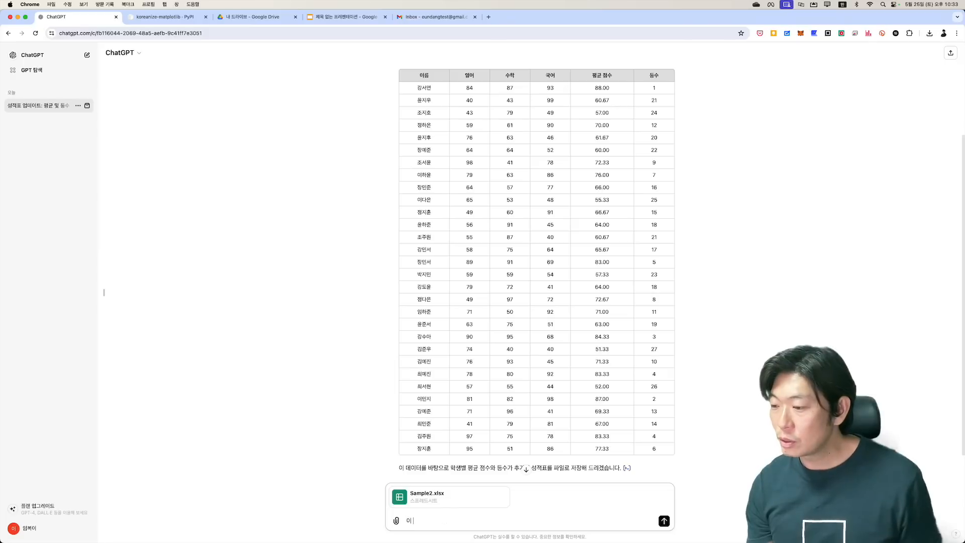
text( 자료는 학생들의 ㅈ)
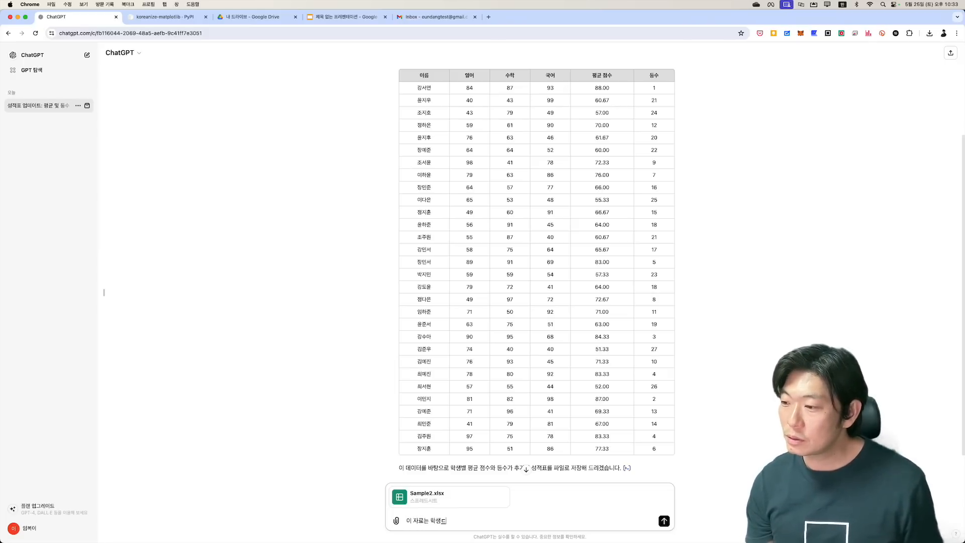
text(간고사)
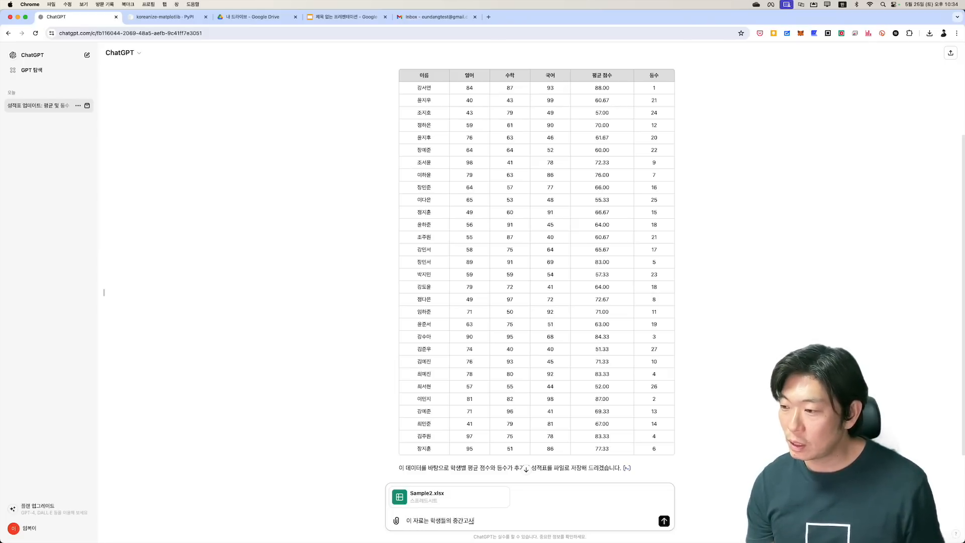
text(, 기말고사 성적이야)
key(shift+Return)
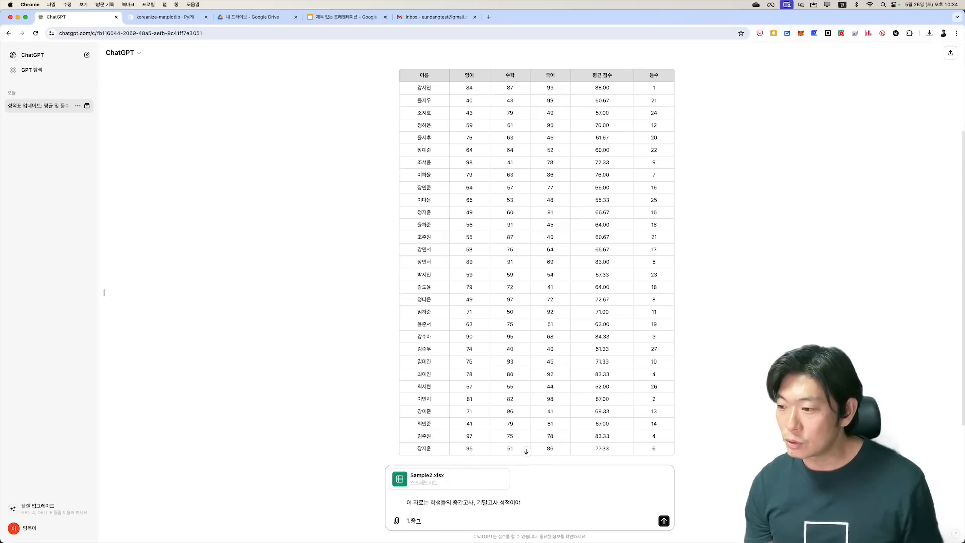
Add the first request to the message: "1.중간고사 평균을 내서 '중간고사 점수'라는 열을 만들어줘.".
text(1.중간고사 평균을 내서 '중간)
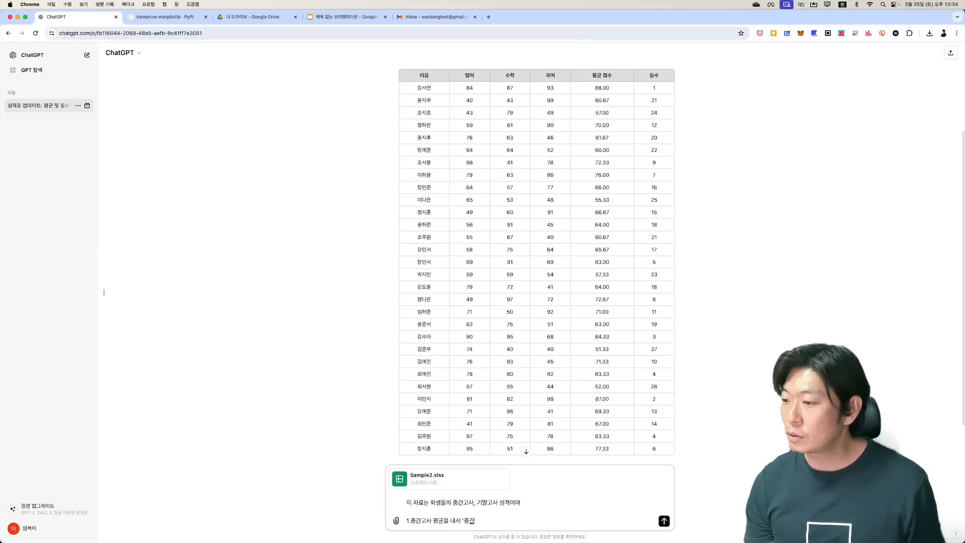
text(고사 점수'라는 열을)
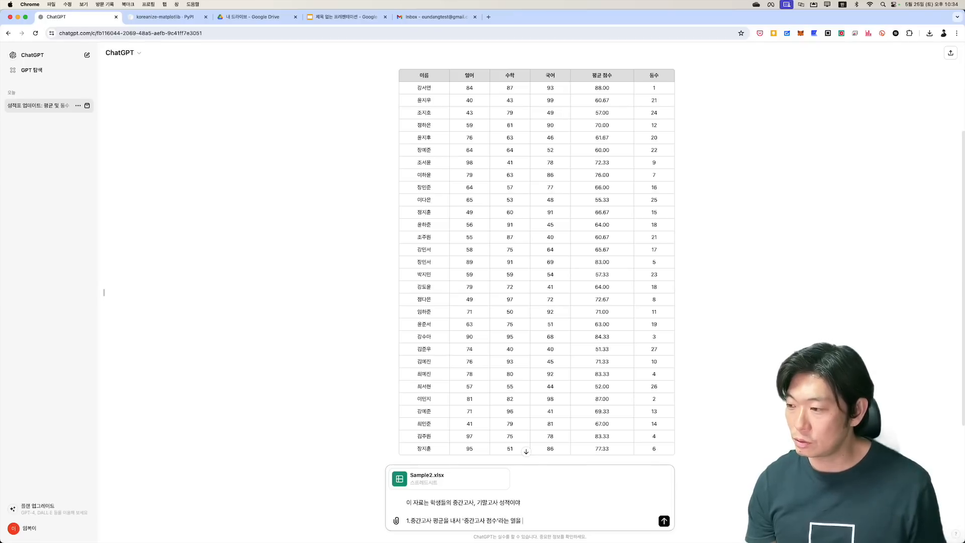
text( 만들어줘.)
Add the second request on a new line: "2.기말고사 평균을 내서 '기말고사 점수'라는 열을 만들어줘.".
key(shift+Return)
text(2.)
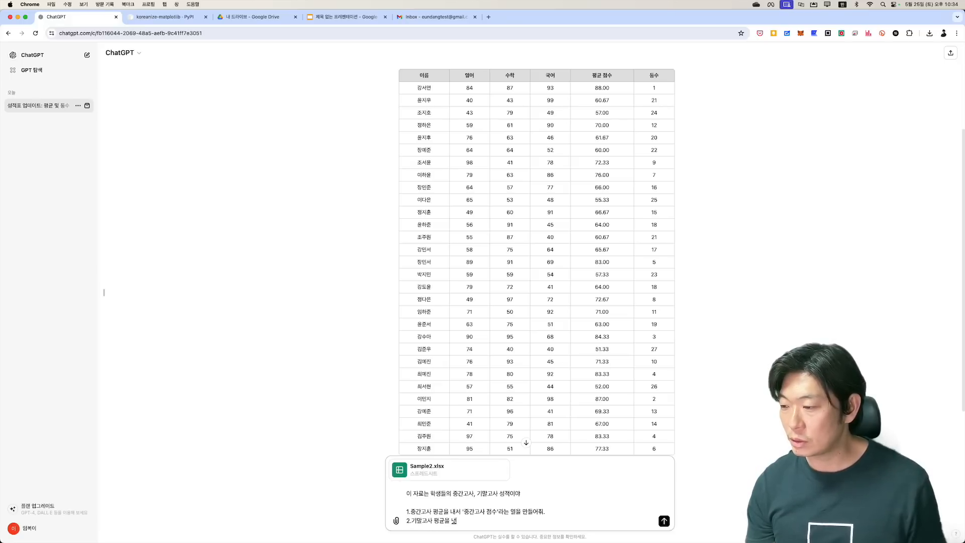
text(기말고사 평균을 내서 '기)
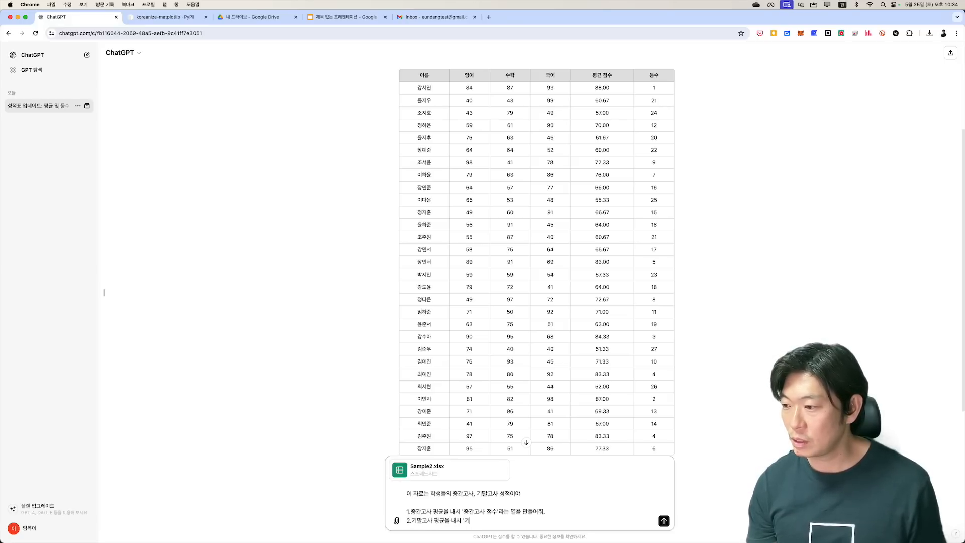
text(말고말고)
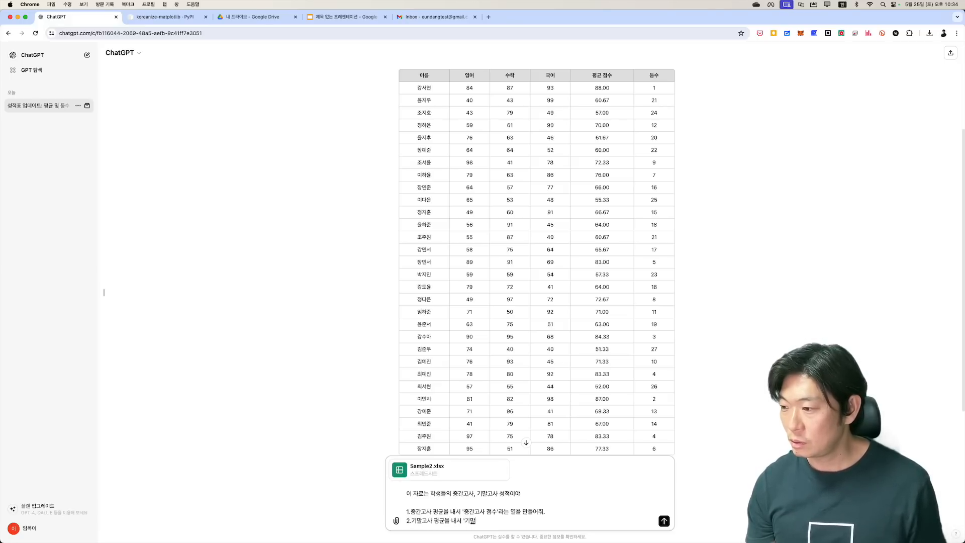
text(사 점수'라는 열을 만드)
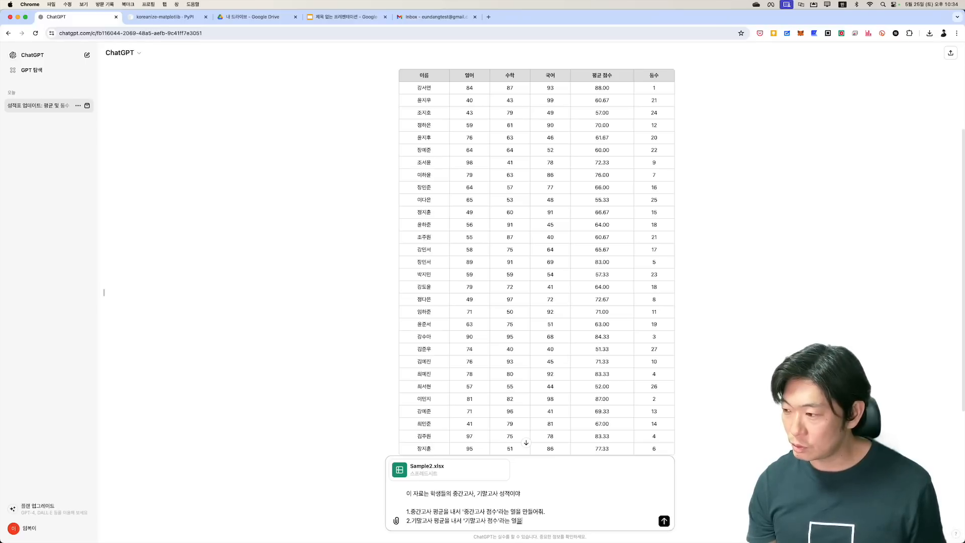
Add the third request on a new line: "3.마지막으로 중간고사 점수, 기말고사 점수를 더해서 '종합 점수' 열을 만들어줘.".
key(shift+Return)
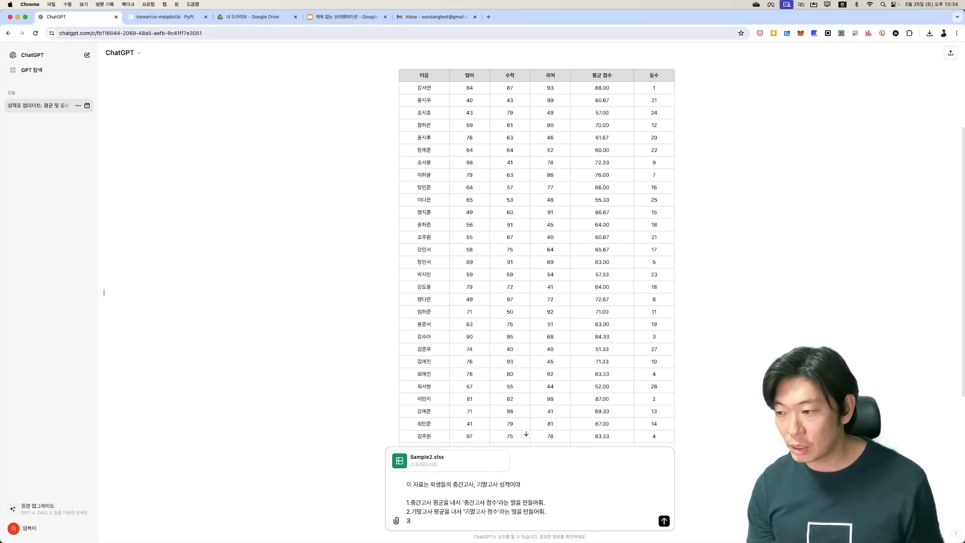
text(3.마지막으로 중개)
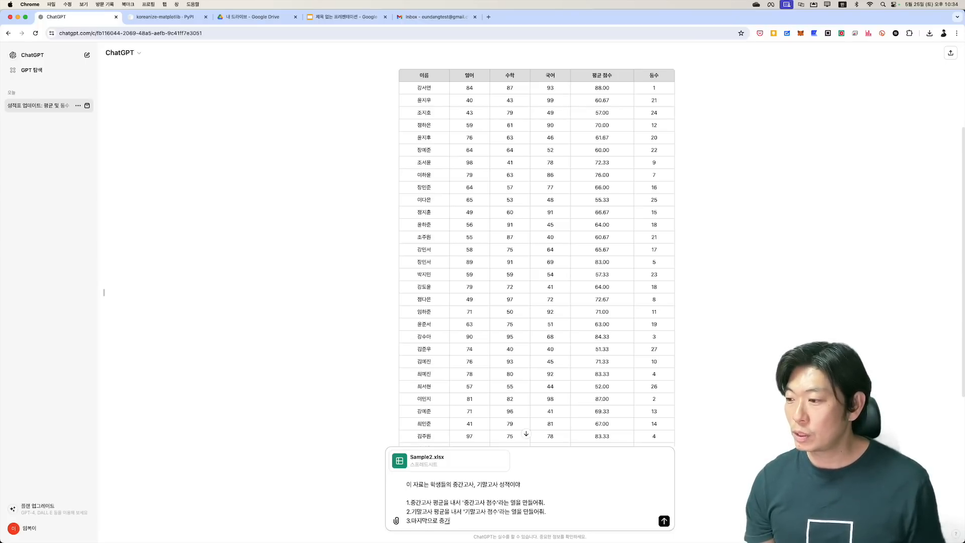
key(BackSpace)
text(간고사 점수, 기말고사 점시)
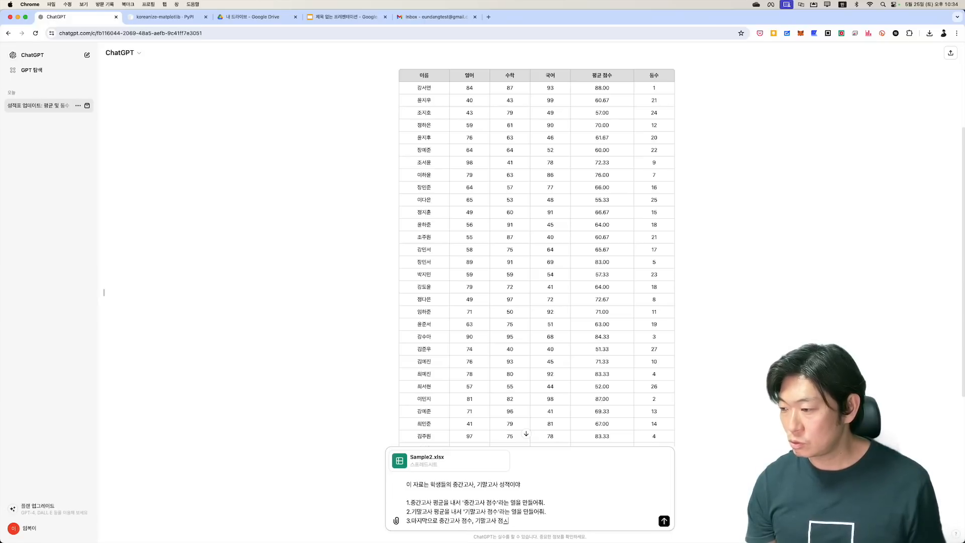
key(BackSpace)
text(수를 더해서)
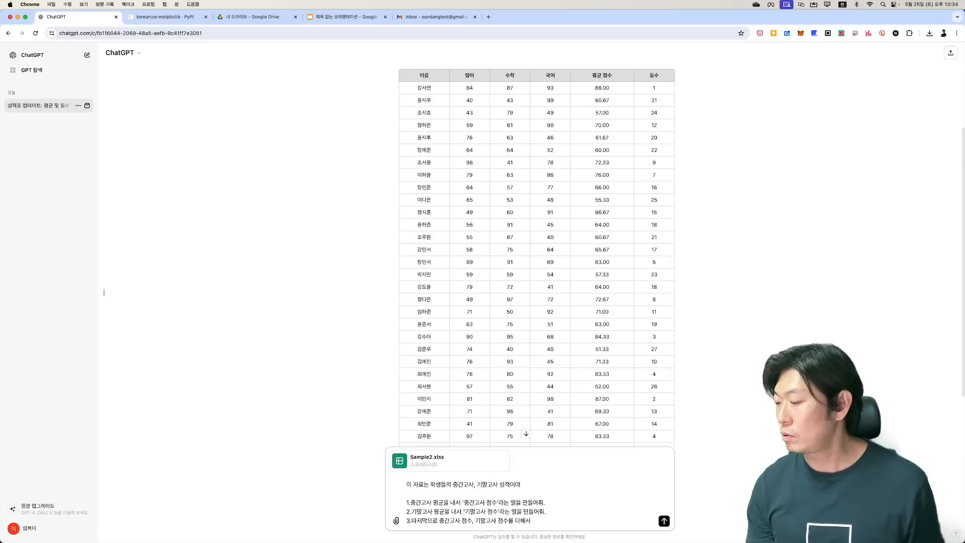
text( '종합 저)
text(수' 열을 만들어줘.)
Add the fourth request on a new line: "4.종합점수가 가장 높은 1등부터 새롭게 '등수' 열을 만들어줘.".
key(shift+Return)
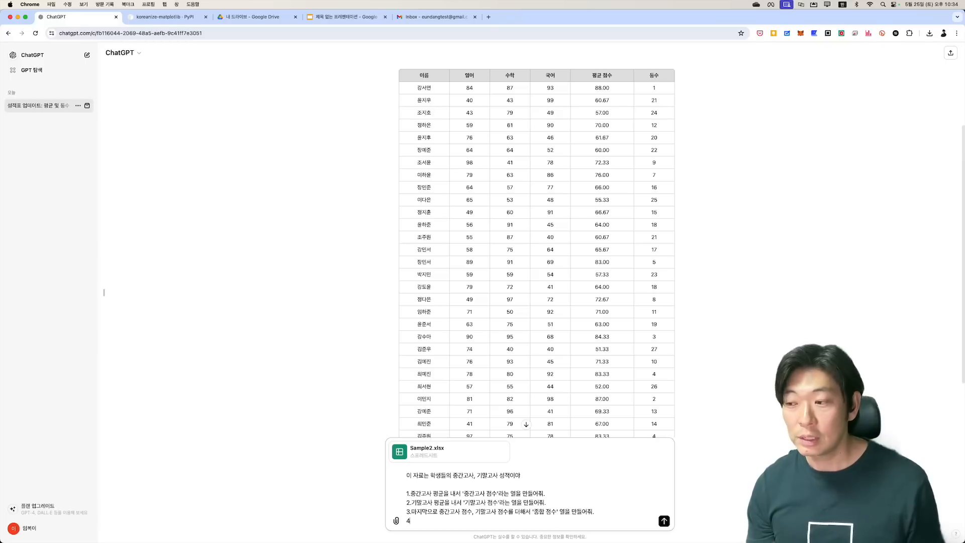
text(4.종합점수가 가장 높은 1등부터)
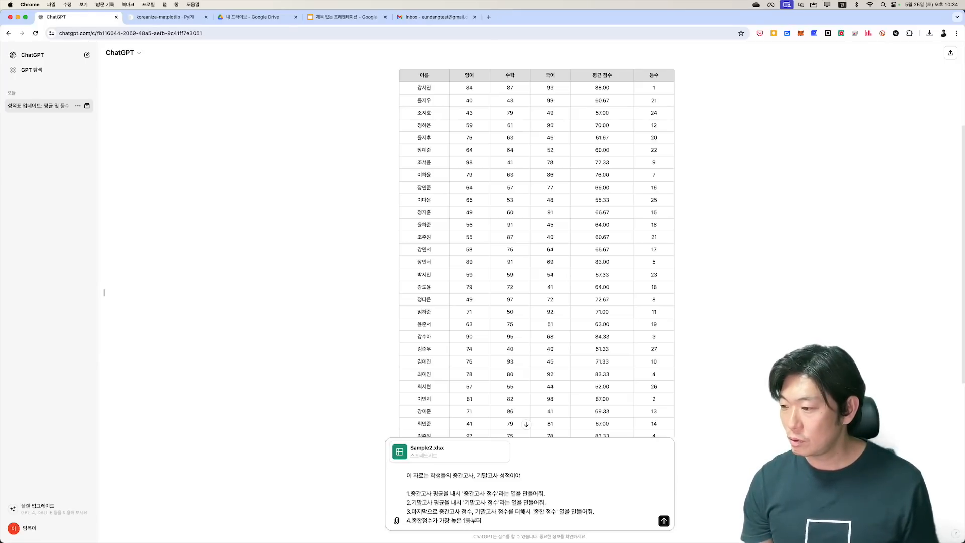
text(새롭게 '등수' 열을 만들어줘.)
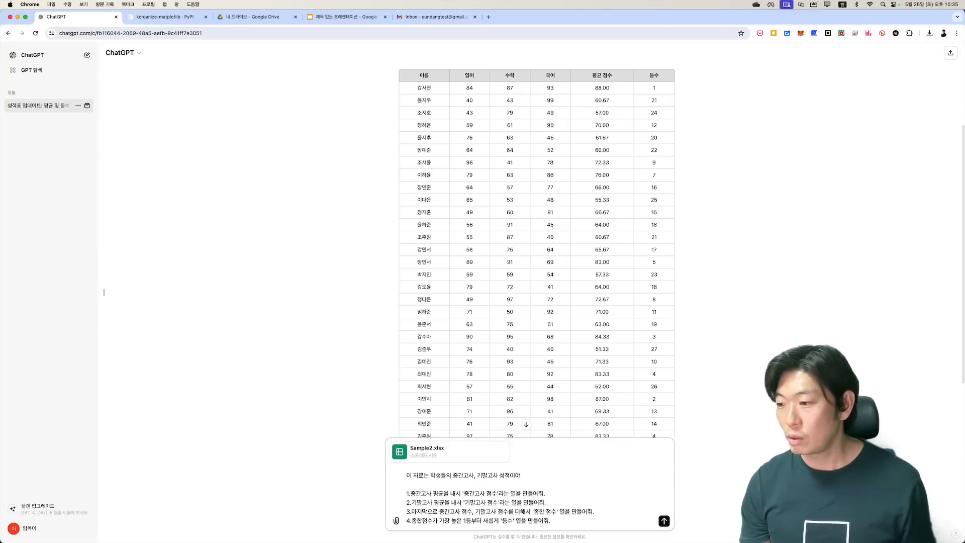
Add the fifth request "5.1등부터 위에서부터 순서대로 표시되도록 새로 정리해줘" on a new line and send the message.
key(shift+Return)
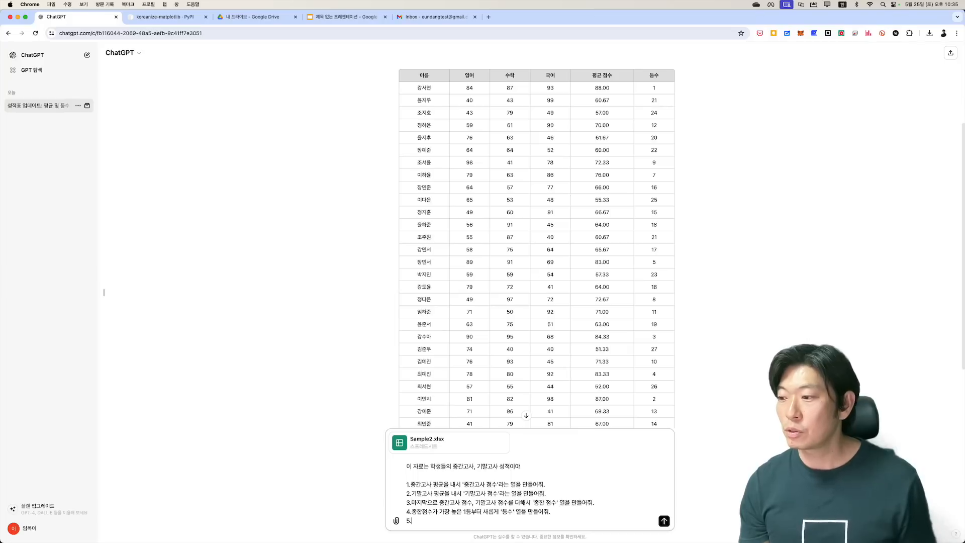
text(5.1등부터 순서대로 )
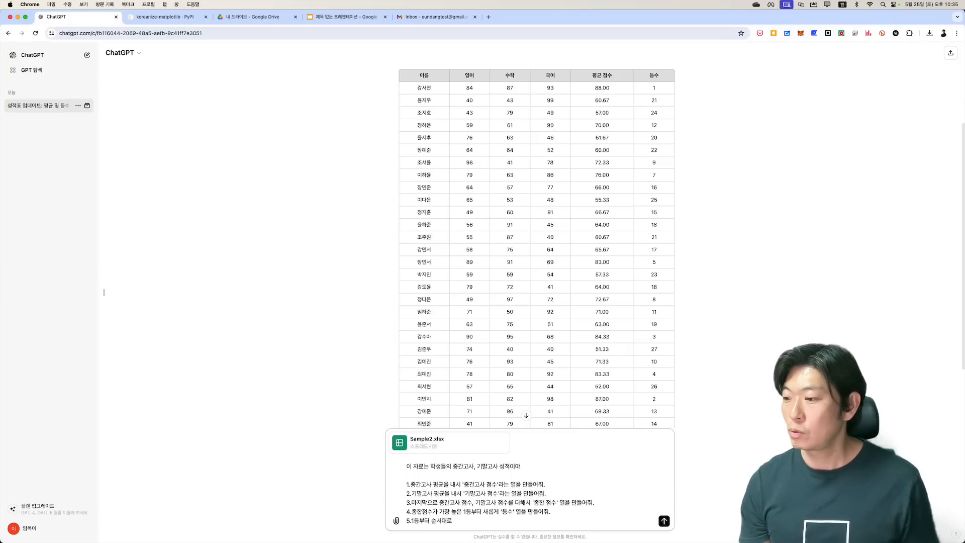
key(BackSpace)
key(BackSpace)
key(BackSpace)
key(BackSpace)
key(BackSpace)
text(위에서부터 순서대로 표시되도록 )
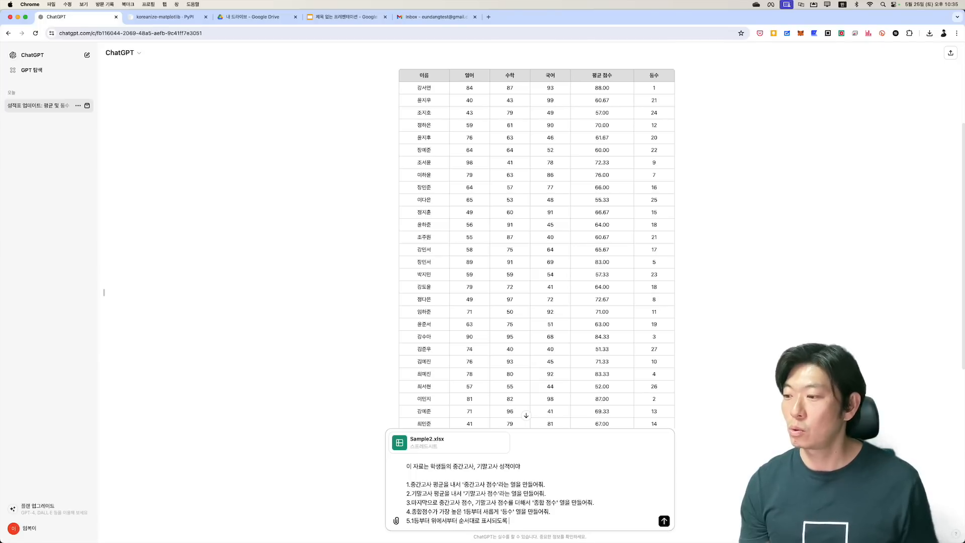
text(새로 정렬)
text(해줘)
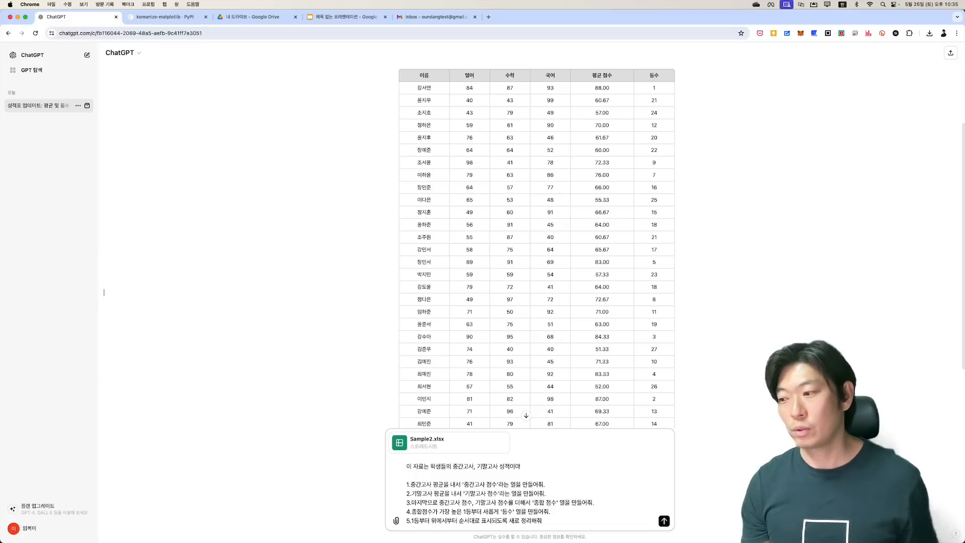
key(shift+Return)
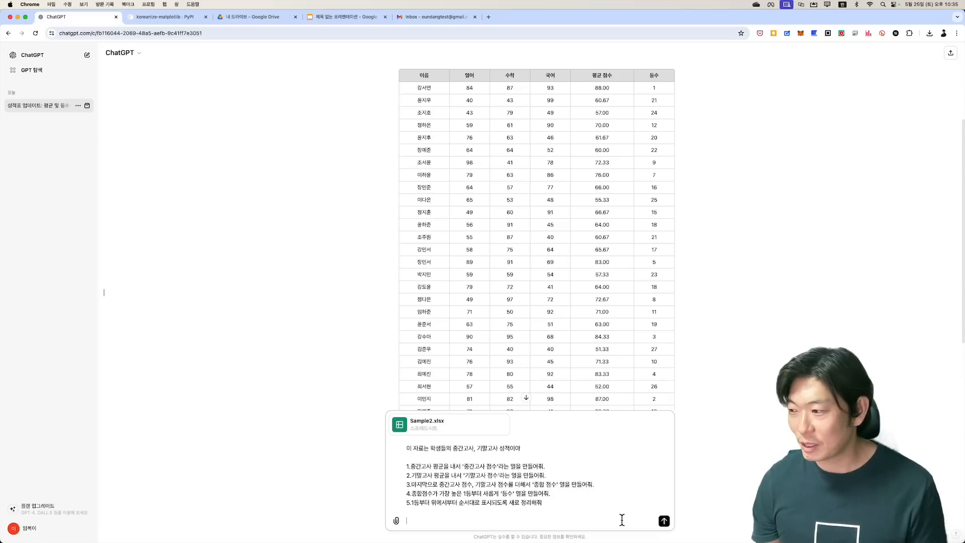
click(665, 521)
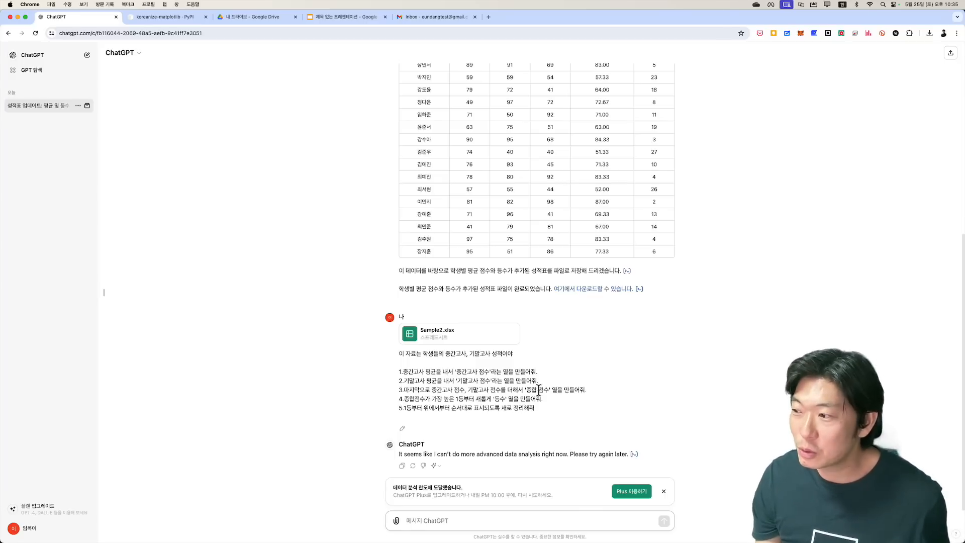
Copy the full text of the sent Sample2.xlsx message and switch to the ChatGPT window in Safari.
drag(550, 412, 400, 357)
key(super+c)
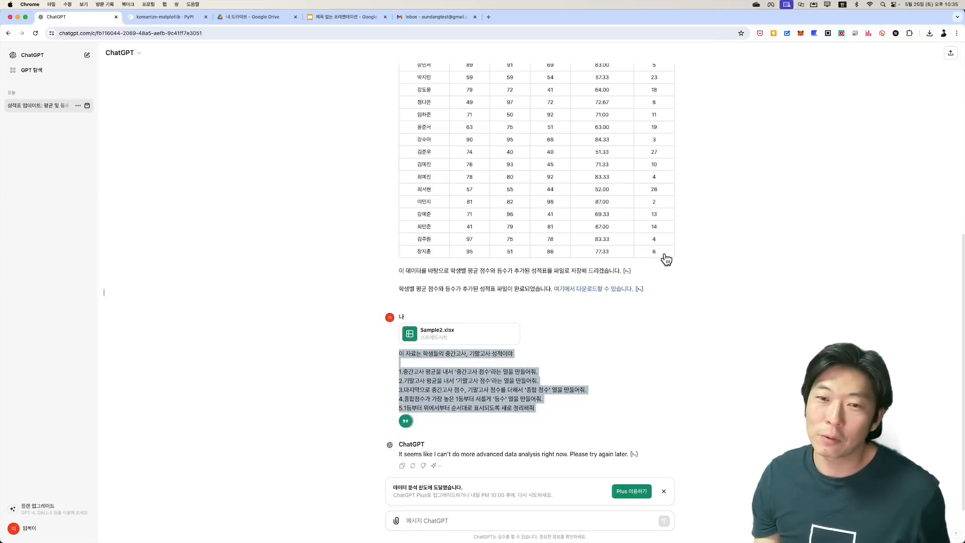
key(super+Tab)
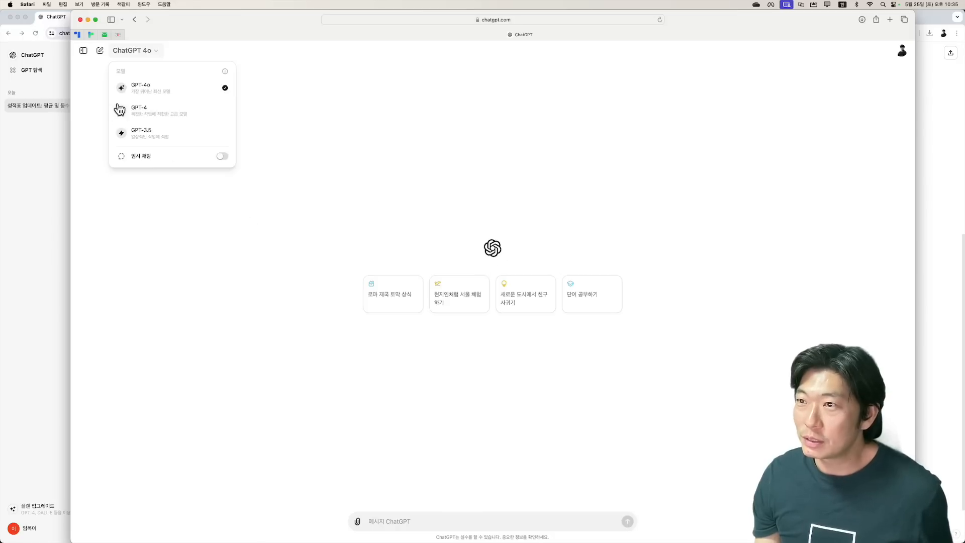
Choose the GPT-4o model for the new chat and attach Sample2.xlsx from the Finder folder.
click(126, 88)
click(358, 522)
click(371, 409)
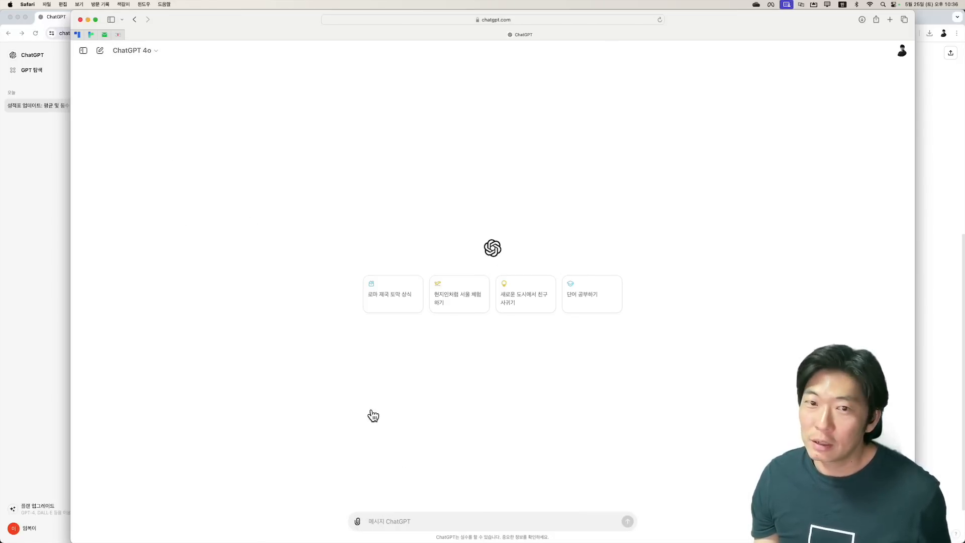
key(super+Tab)
drag(256, 176, 424, 500)
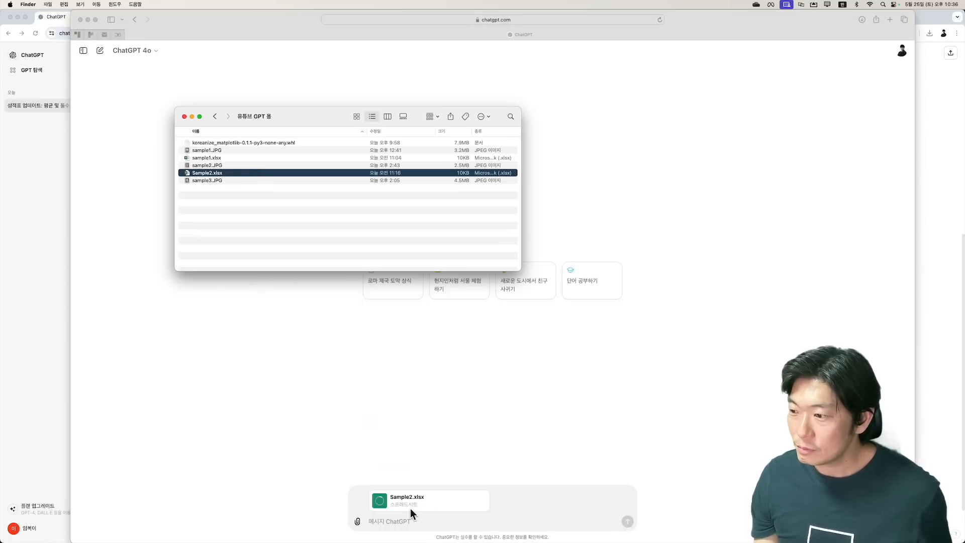
Paste the copied five-part request into the message alongside Sample2.xlsx and send it.
click(408, 522)
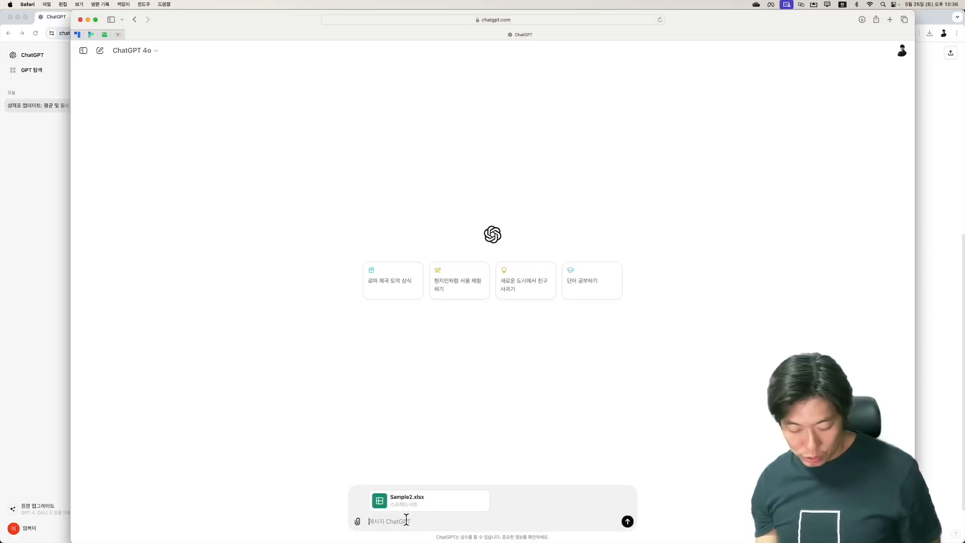
key(super+v)
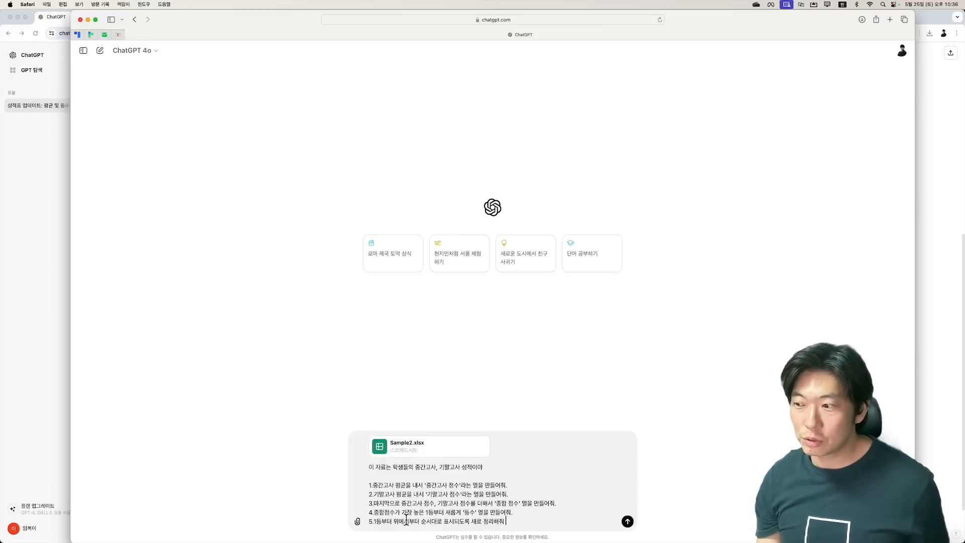
key(shift+Return)
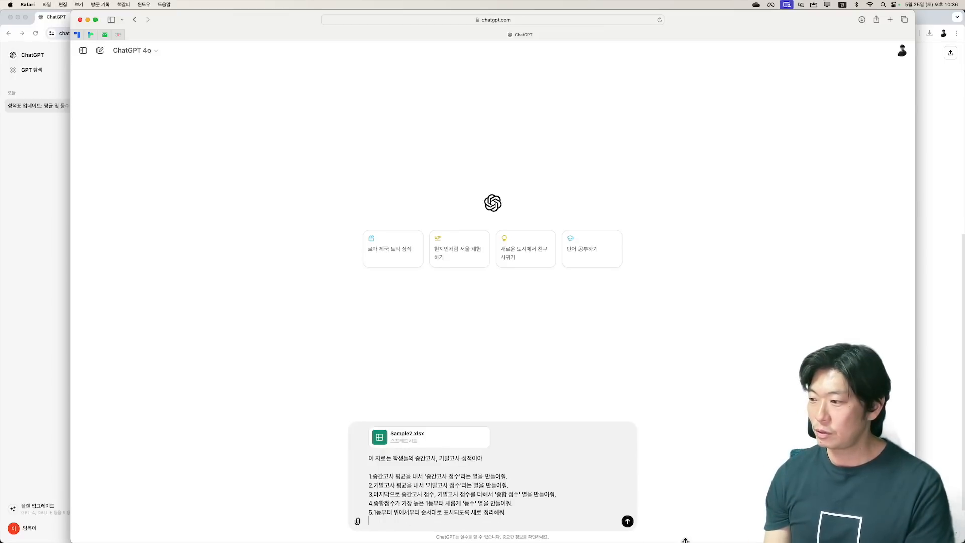
click(627, 521)
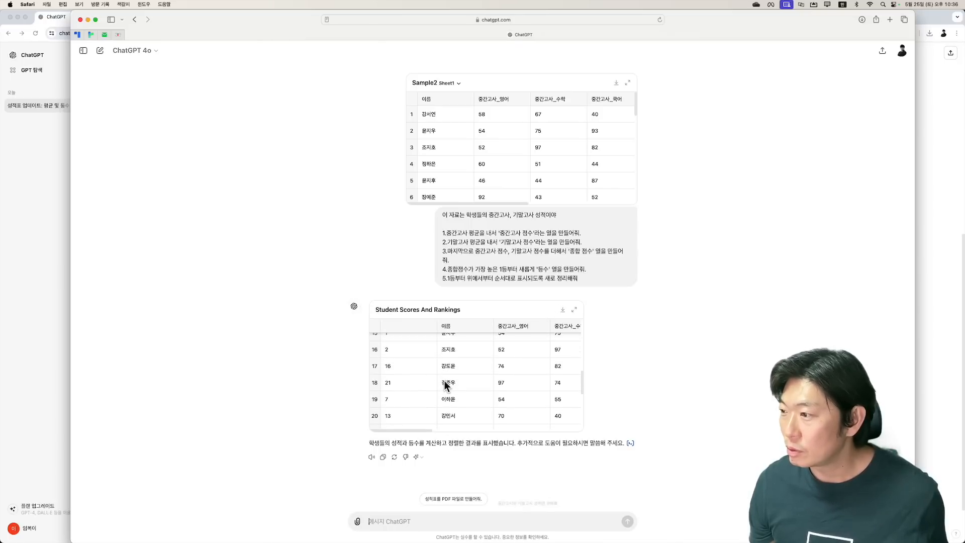
Look through the resulting score table and send the follow-up message "위 내용을 다운받을 수 있는 링크 주소를 알려줘".
scroll(446, 385, down, 10)
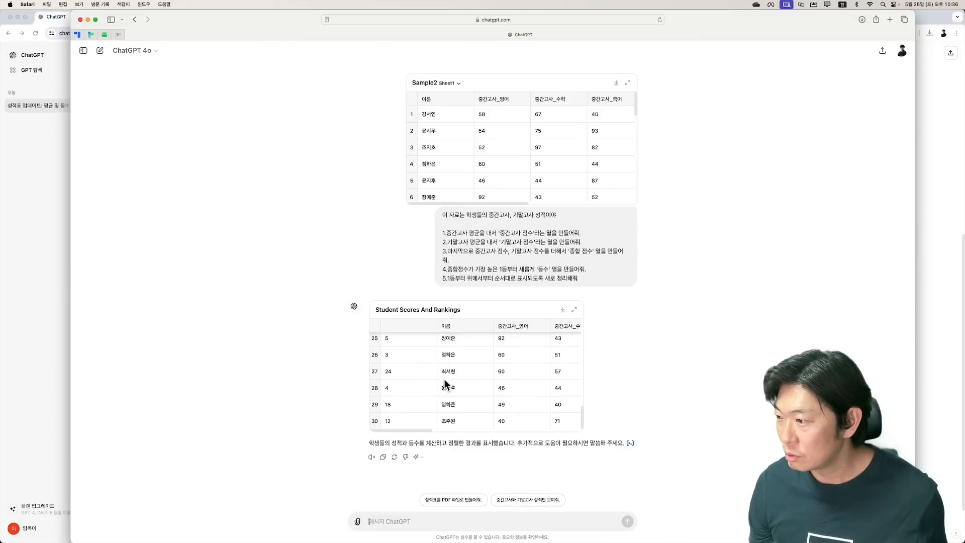
scroll(444, 381, up, 10)
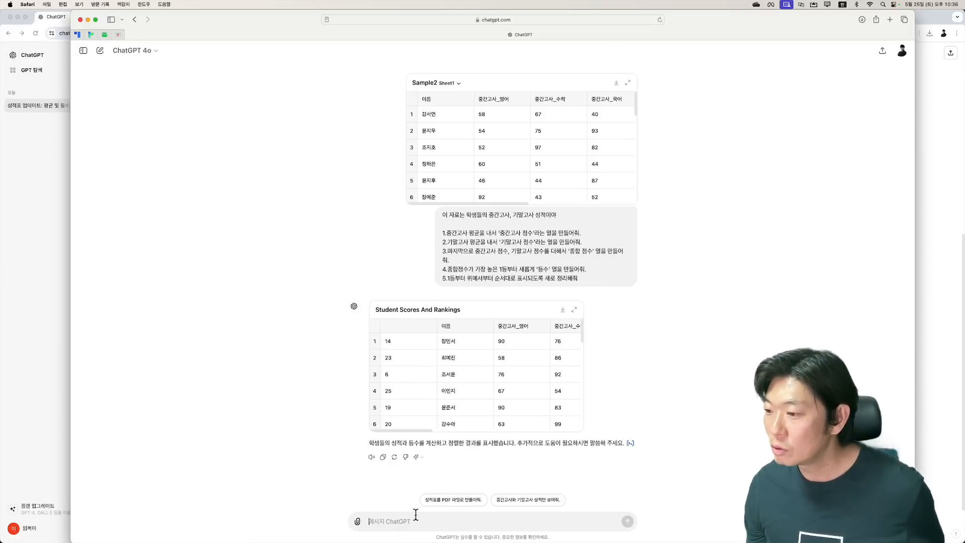
text(위 내외)
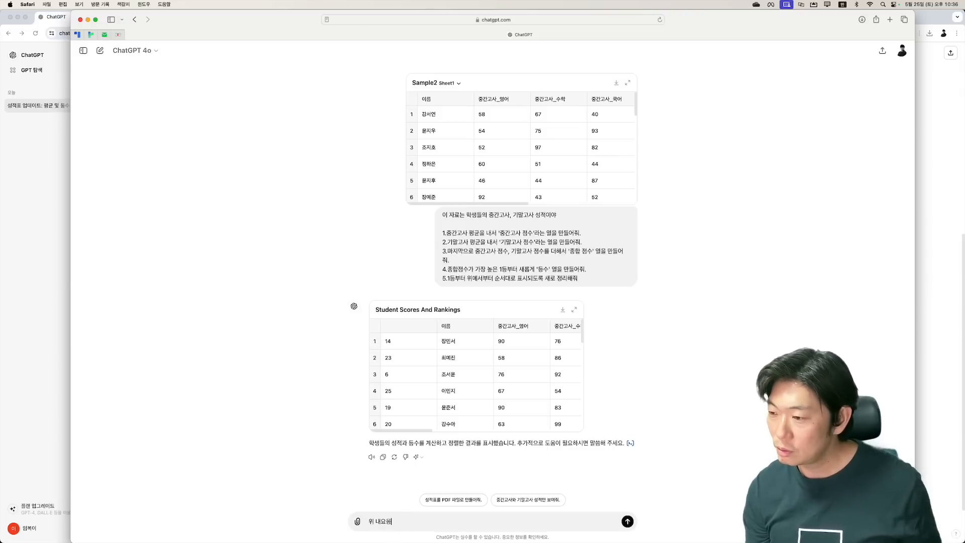
text(을)
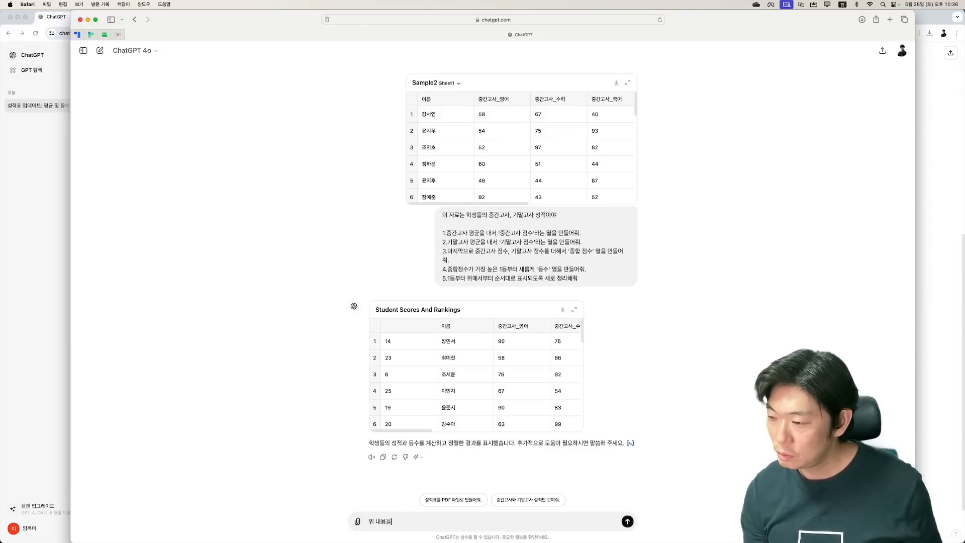
text( 다운받을 수 있는)
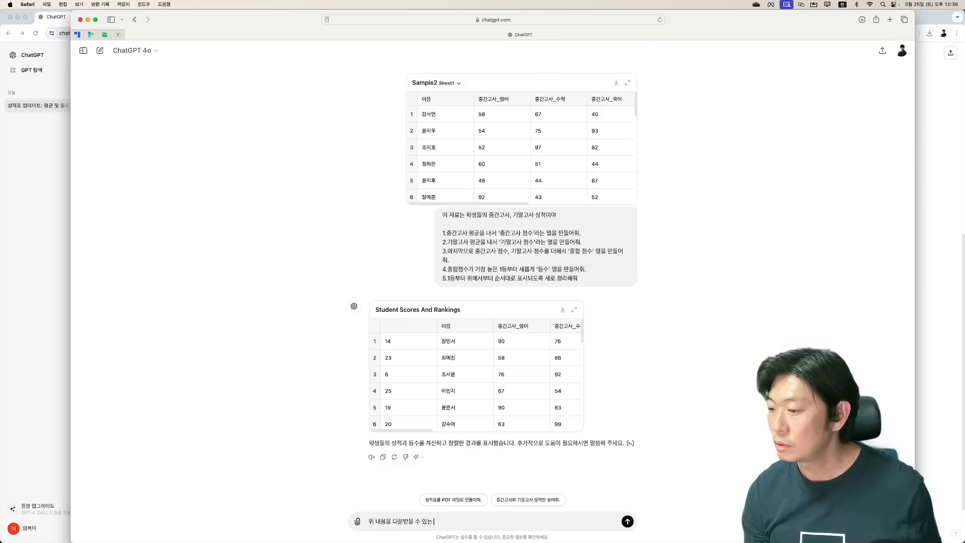
text( 링크 주소를 알)
key(BackSpace)
key(BackSpace)
text(려줘)
key(Return)
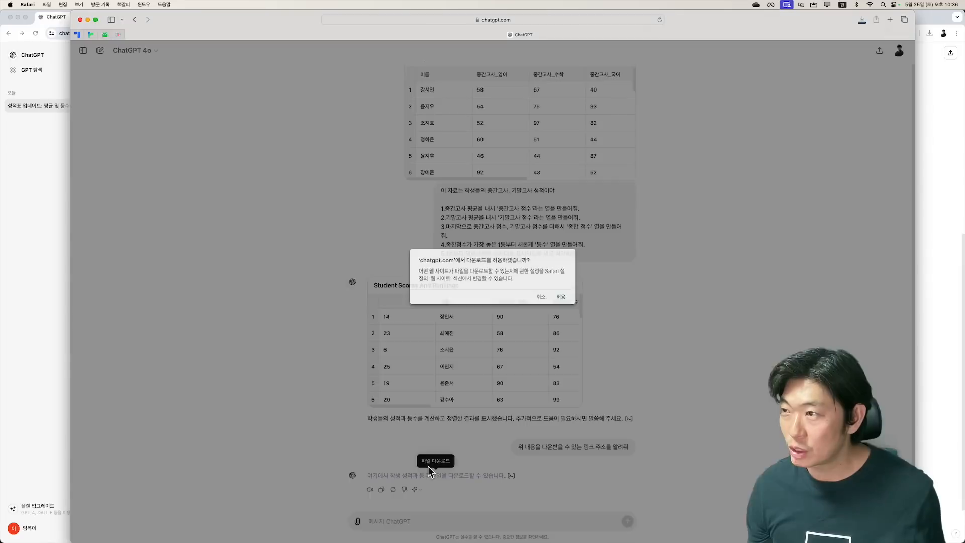
Download the student scores and rankings file from the reply, allowing downloads from chatgpt.com, and open Student_Scores_and_Rankings.xlsx in Excel.
click(455, 476)
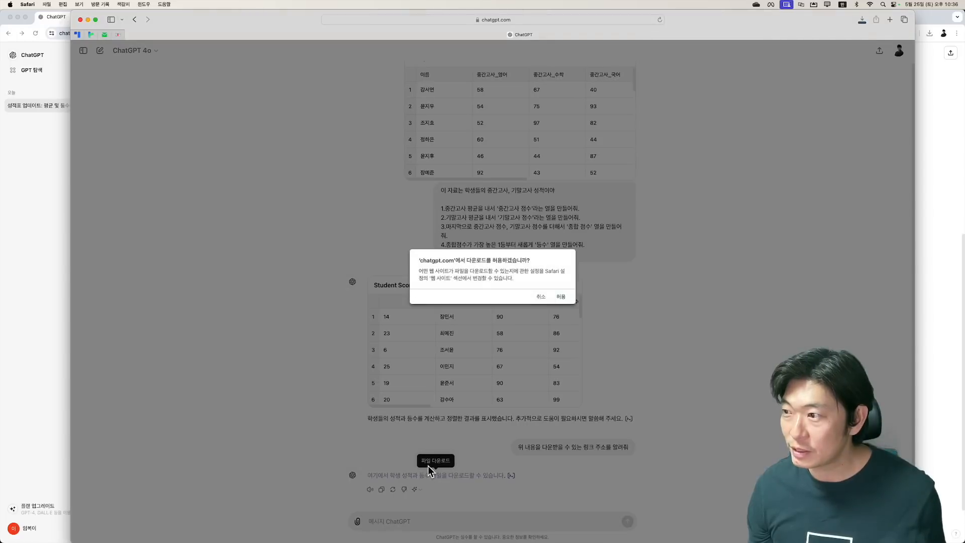
click(561, 298)
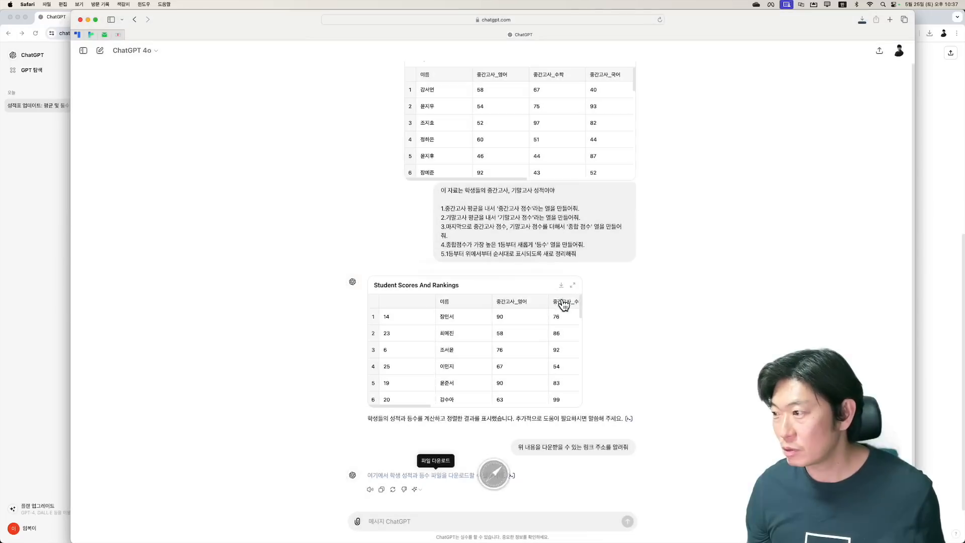
click(863, 20)
click(833, 53)
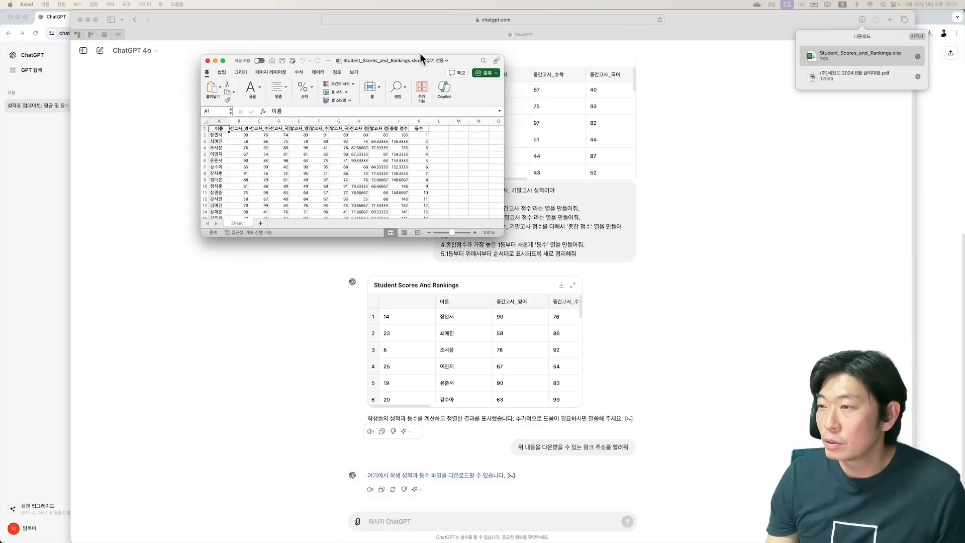
Enlarge the workbook window, zoom the sheet to 120%, and examine the first and last student rows and the 종합 점수 column.
drag(497, 240, 766, 446)
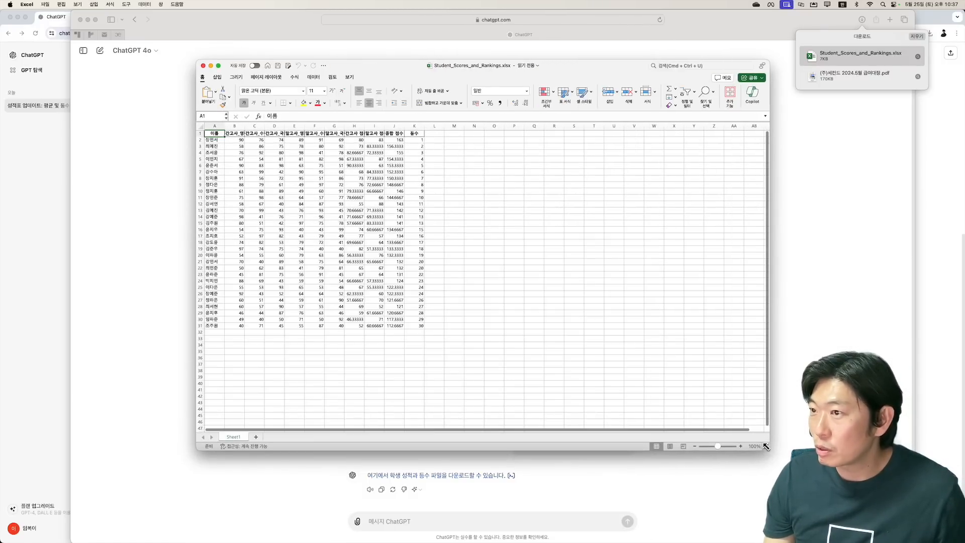
click(251, 159)
click(215, 141)
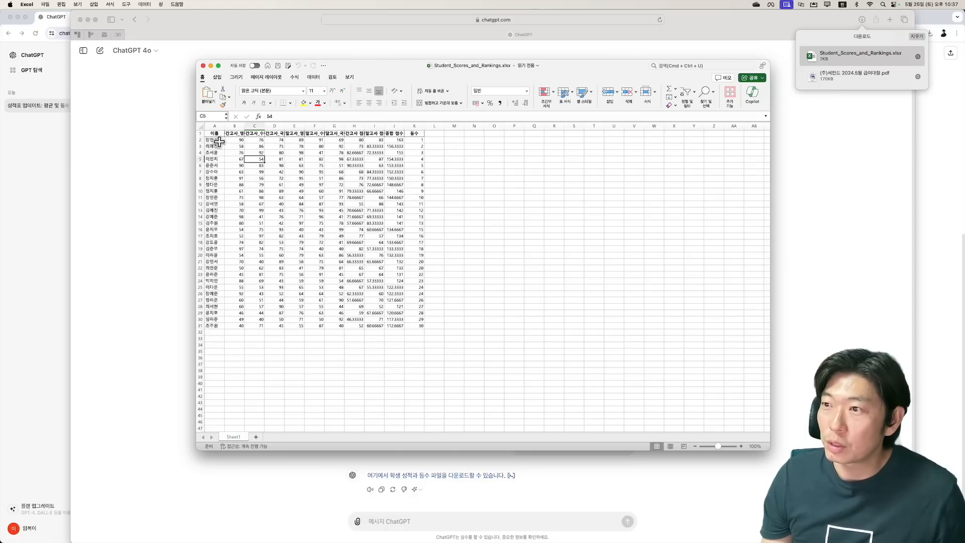
click(217, 325)
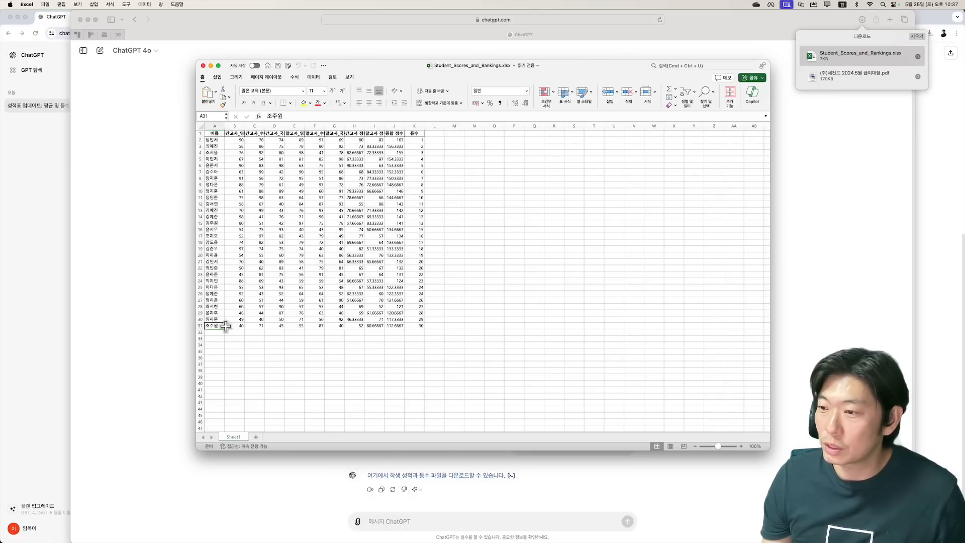
click(741, 446)
click(741, 446)
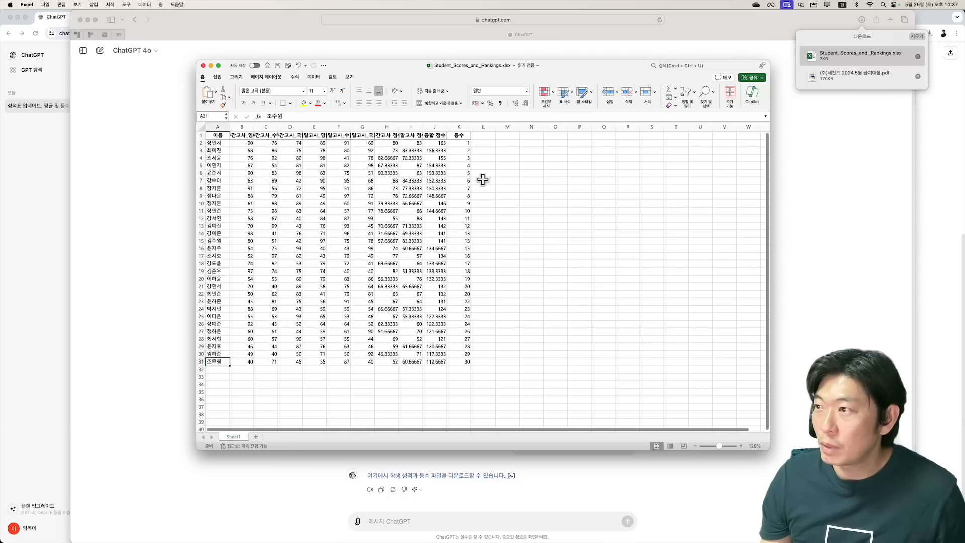
click(435, 135)
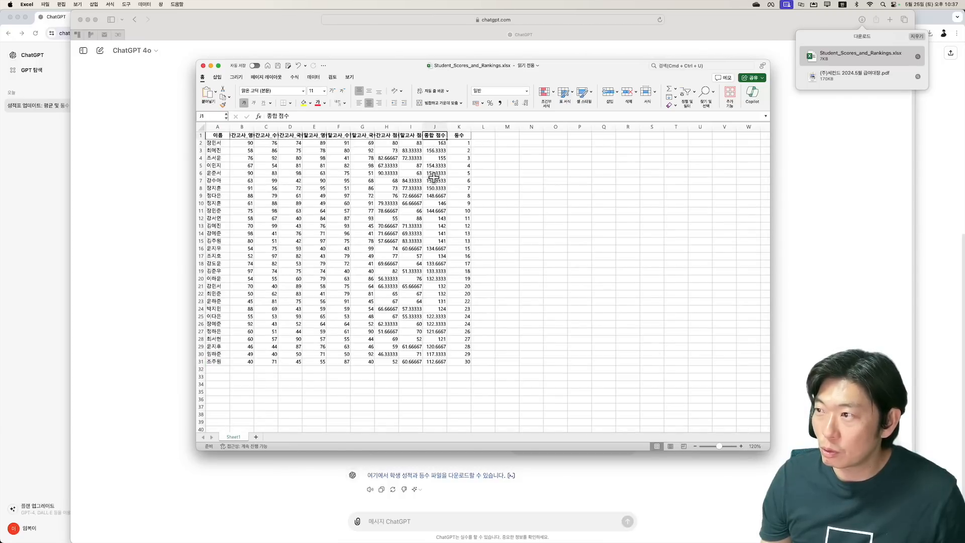
Move the workbook aside, reread the five-part request in ChatGPT, and check the 등수 and 기말고사 점수 columns in Excel against it.
click(463, 143)
drag(347, 65, 548, 96)
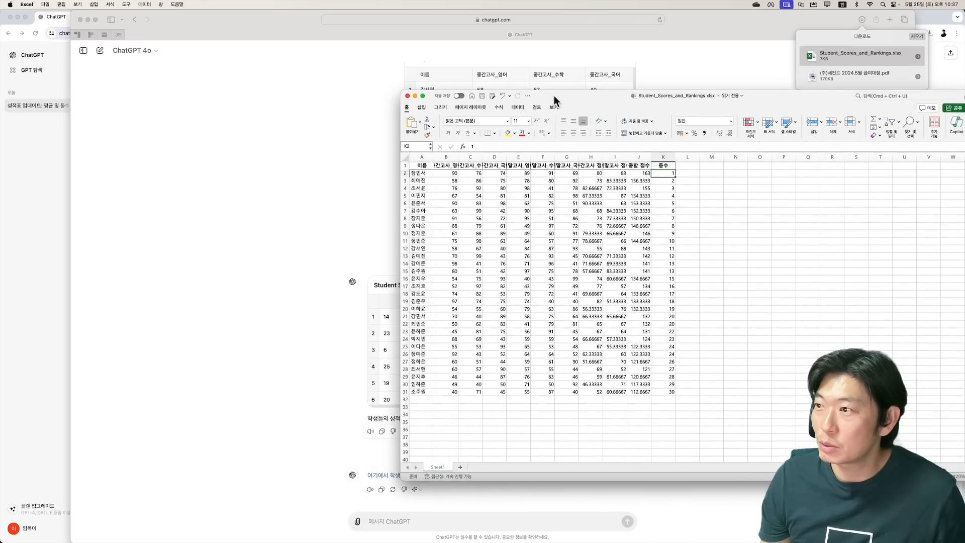
click(355, 186)
scroll(355, 184, up, 1)
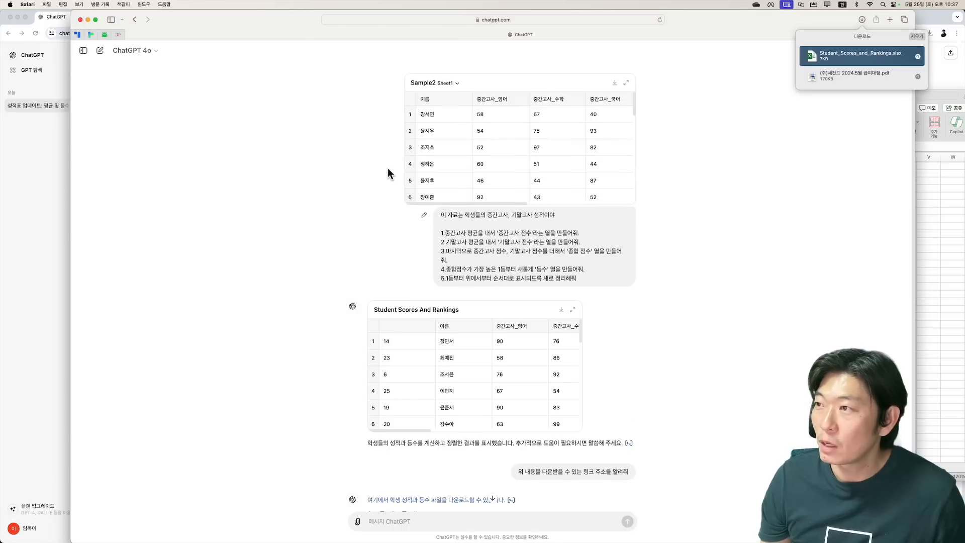
click(435, 119)
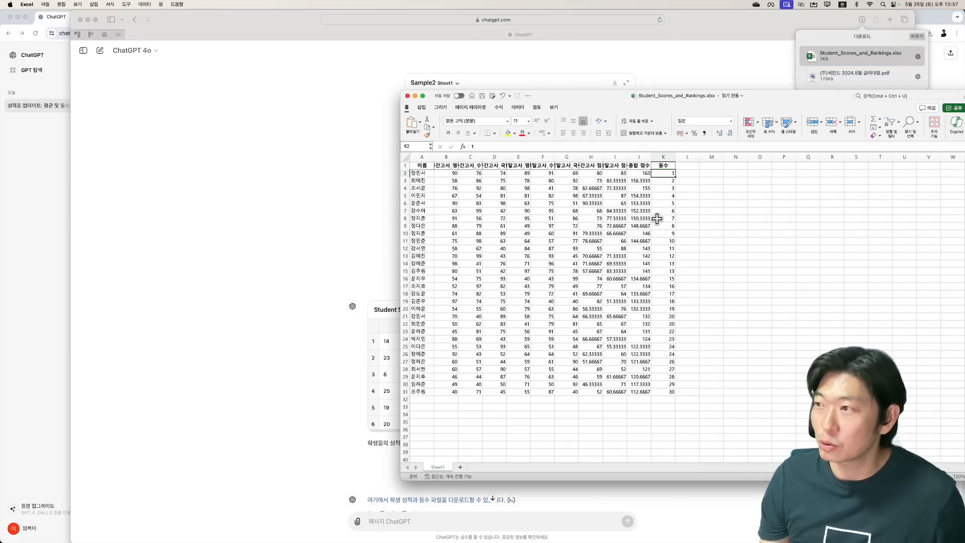
click(630, 203)
click(613, 190)
click(619, 180)
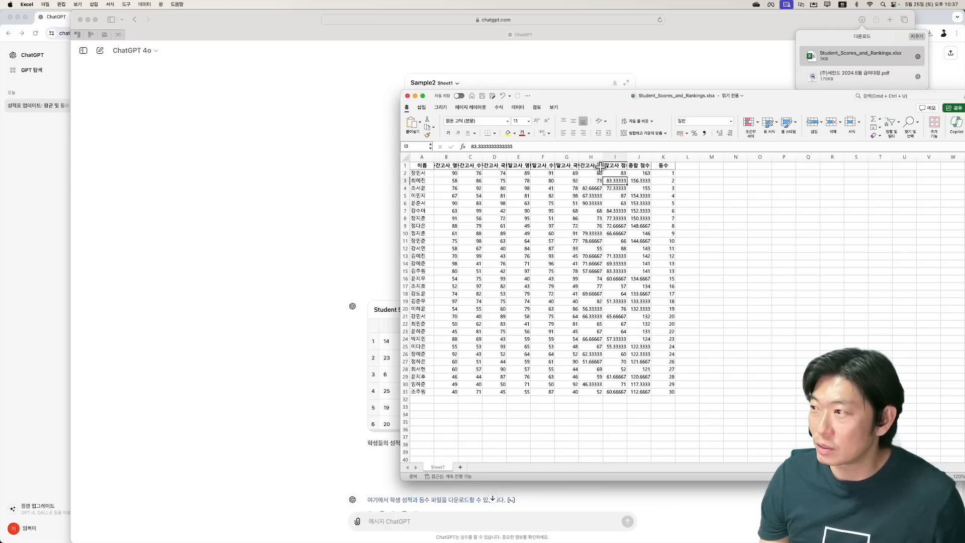
Widen the 중간고사 점수, 기말고사 점수 and 종합 점수 columns to show their full headings, and check the first students' scores.
drag(604, 157, 689, 158)
click(637, 157)
click(673, 172)
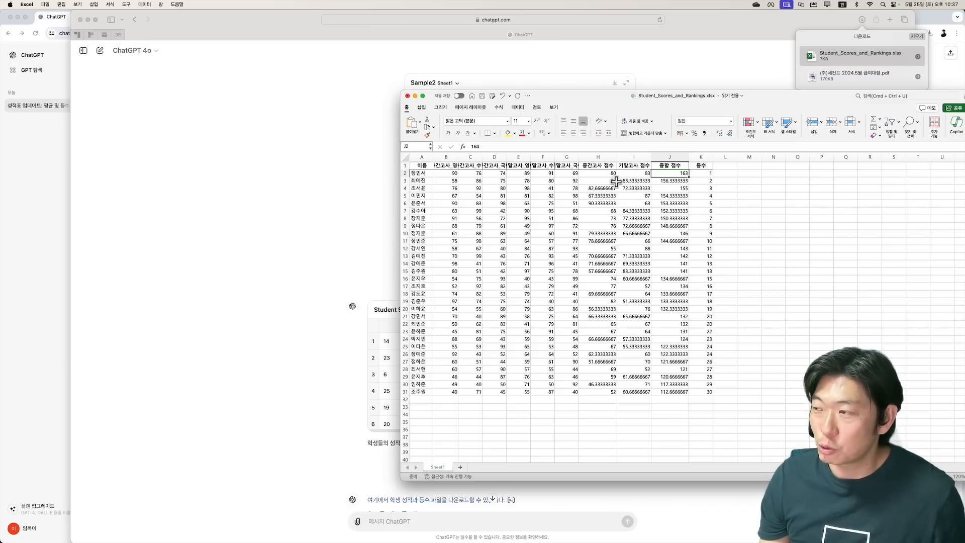
click(610, 180)
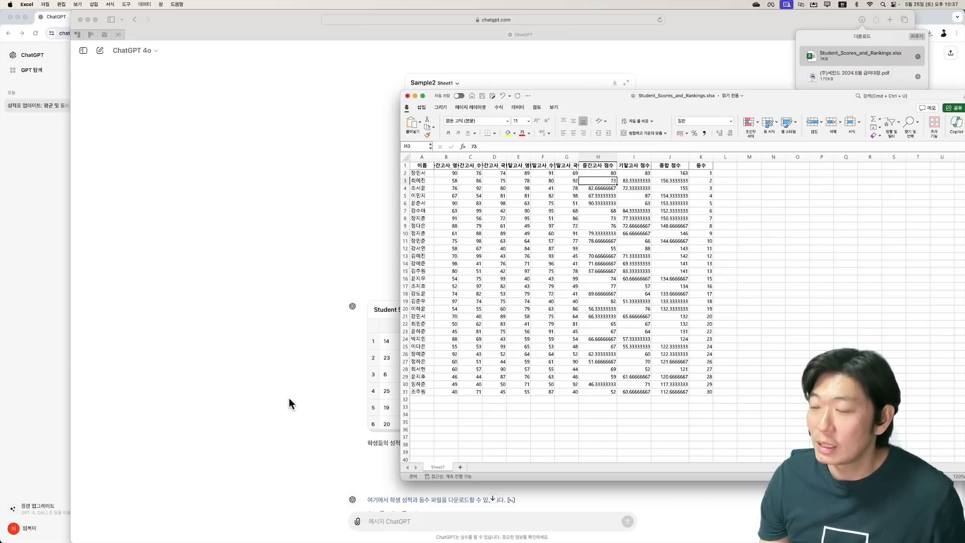
Return to ChatGPT and write the message line "1. 위 자료에서 중간고사에 비해 기말고사 성적이 가장 낮아진 학생 5명을 붉은색으로 표시해줘".
click(294, 231)
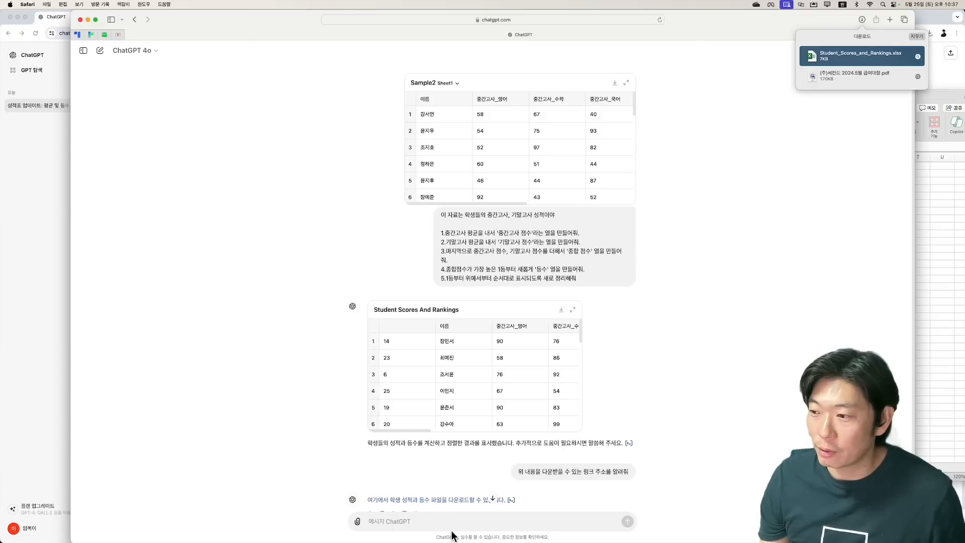
scroll(392, 410, down, 1)
scroll(391, 412, down, 3)
click(396, 521)
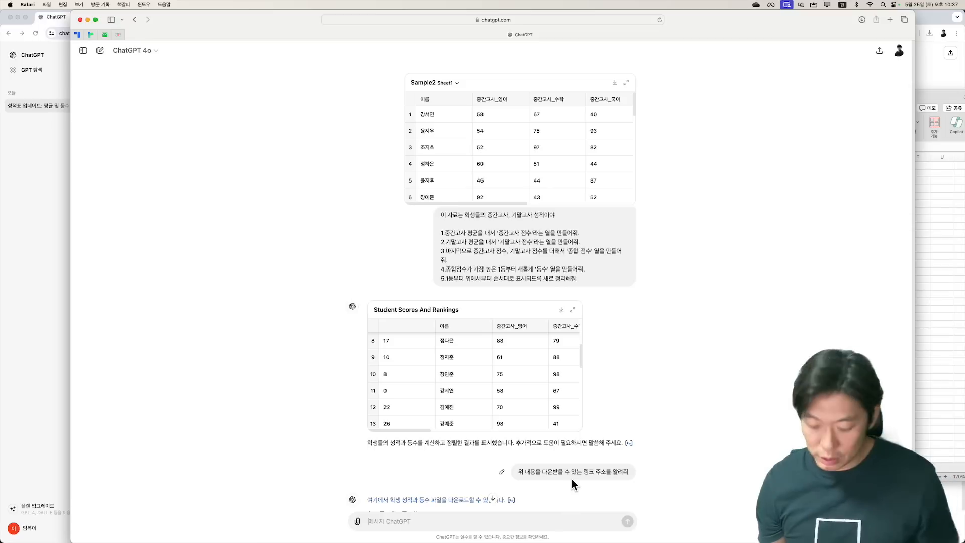
text(위)
text( 자료에서)
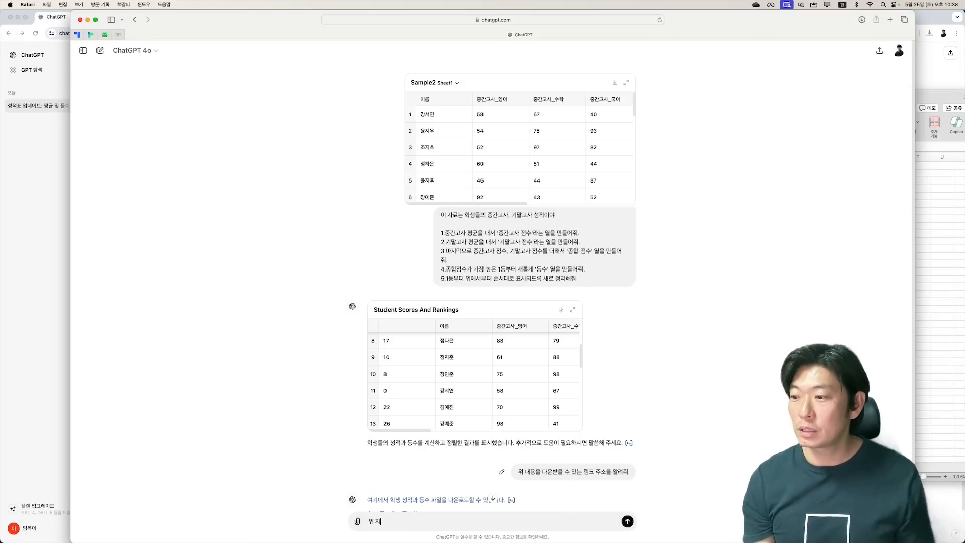
text( 성르적이)
key(BackSpace)
key(BackSpace)
text(저)
key(BackSpace)
key(BackSpace)
key(BackSpace)
text(중가)
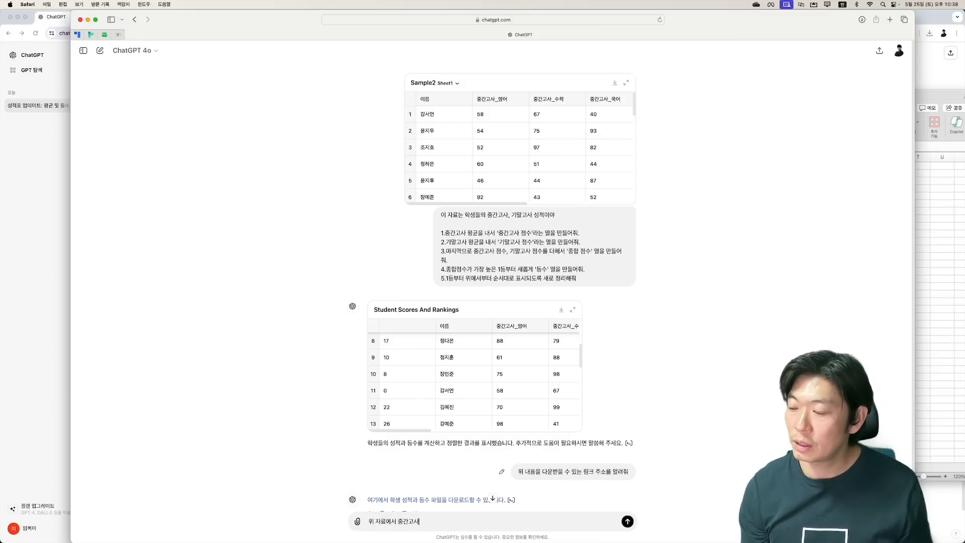
text(ㄴ고사에 비해 기말고)
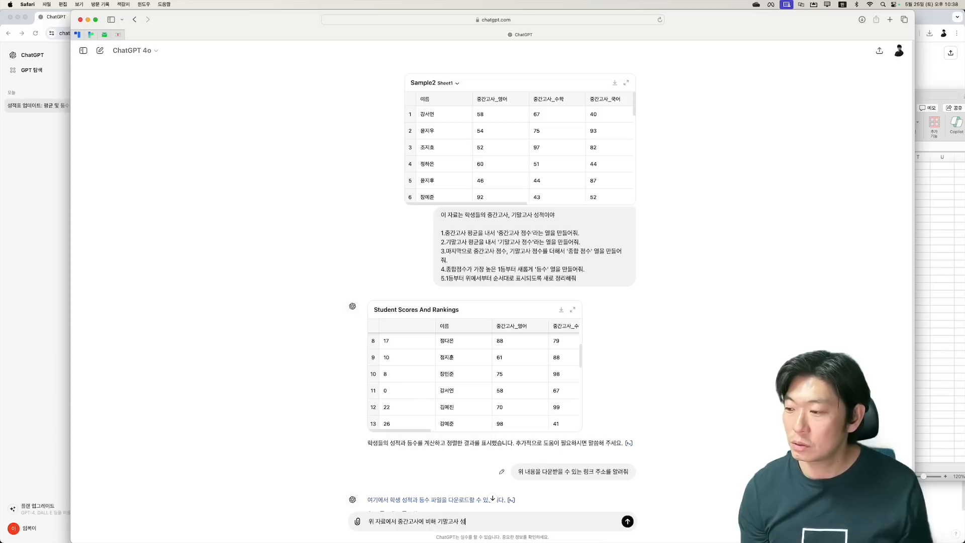
text(사 성적이 가장)
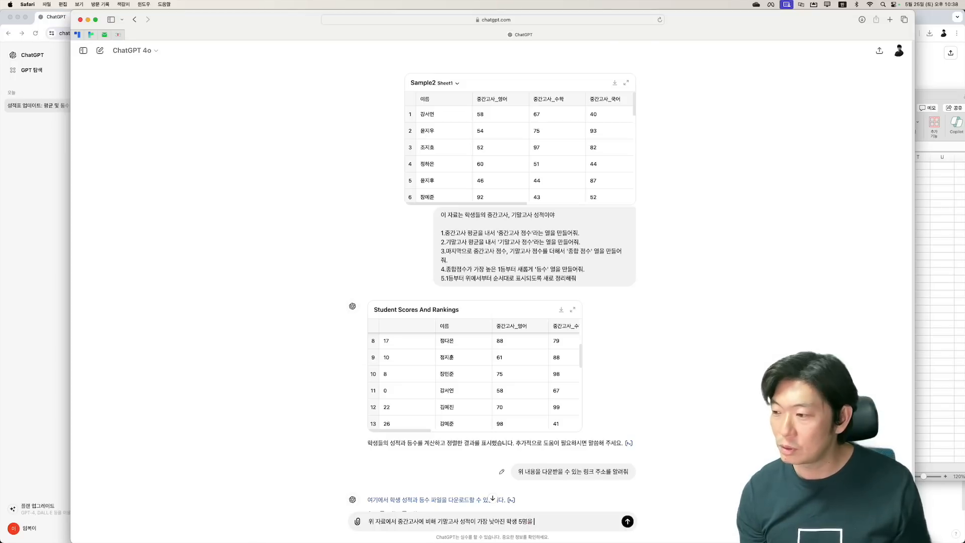
text(낮아진 학생 5명을 붉은색으로 표시해)
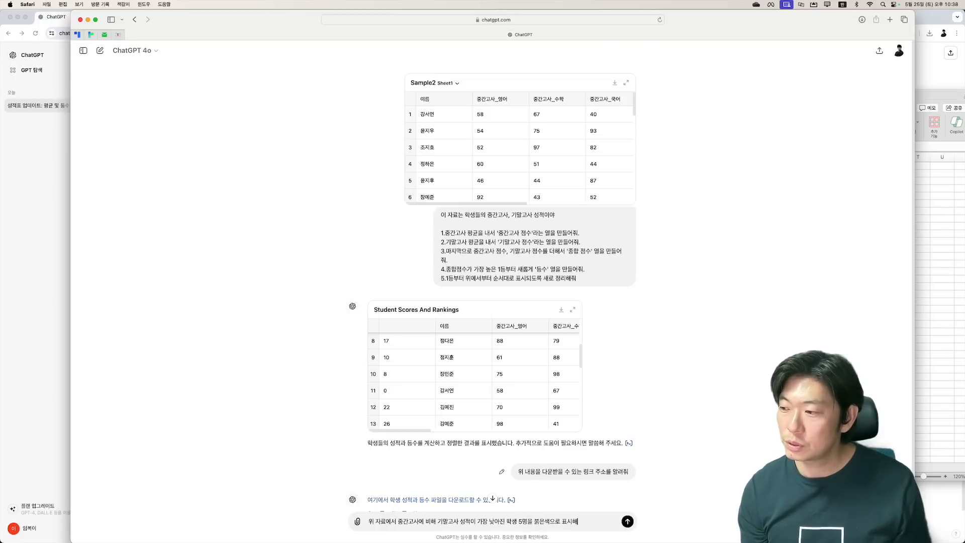
text(줘1.)
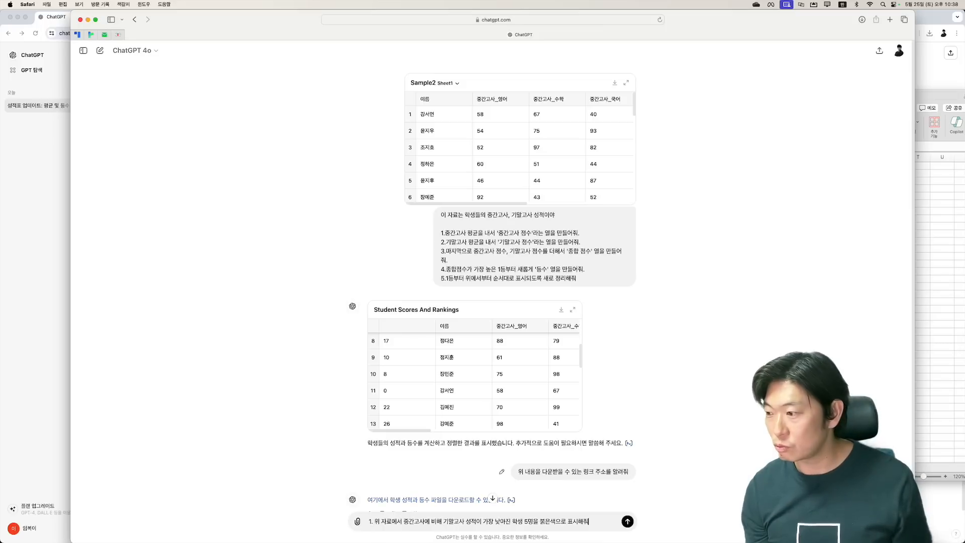
Add the second line "2. 평균점수에서 소수점은 빼고 다시 데이터를 만들어줘" and send the message.
key(shift+Return)
text(2. ㄷ)
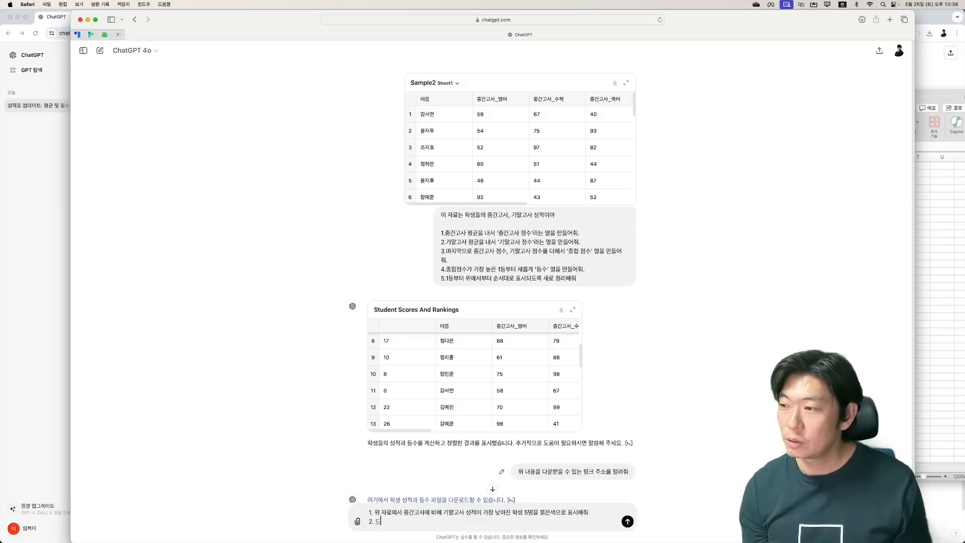
text(ㅔ)
text(균점수에서 소)
text(수점은 빼고)
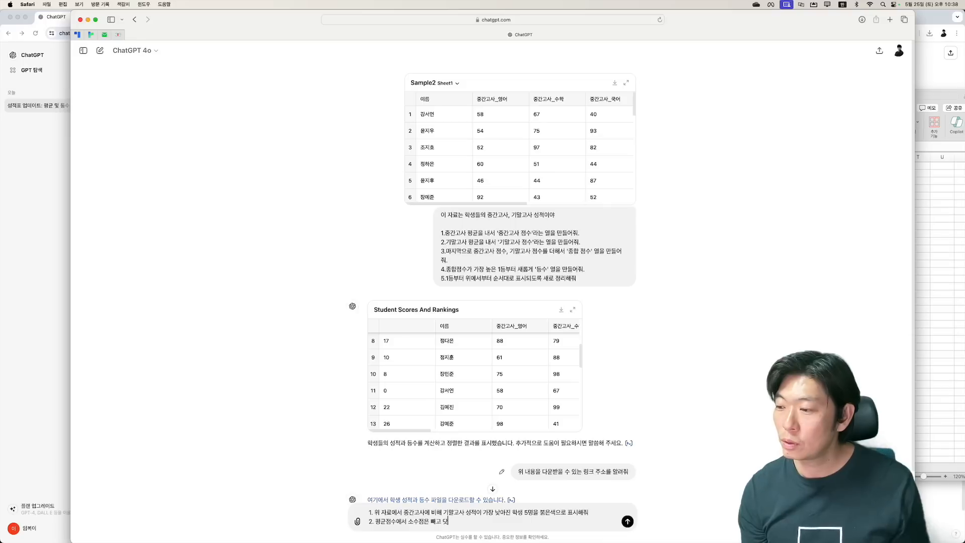
text( 다시 데이터를 만들어줘)
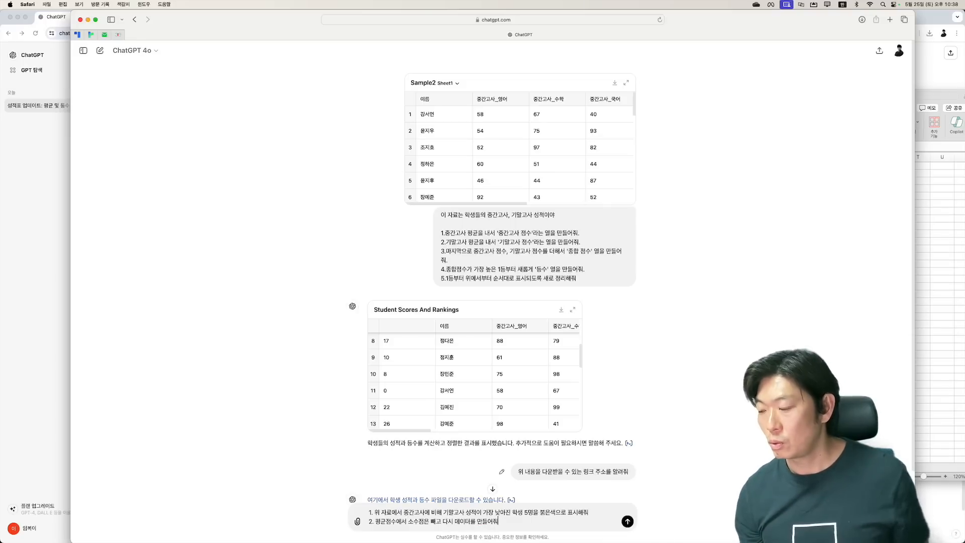
key(shift+Return)
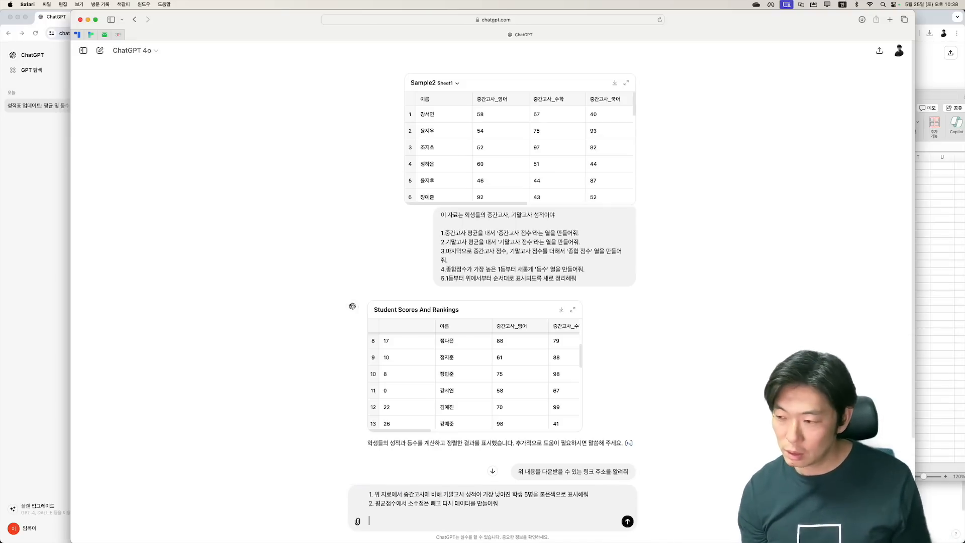
key(Return)
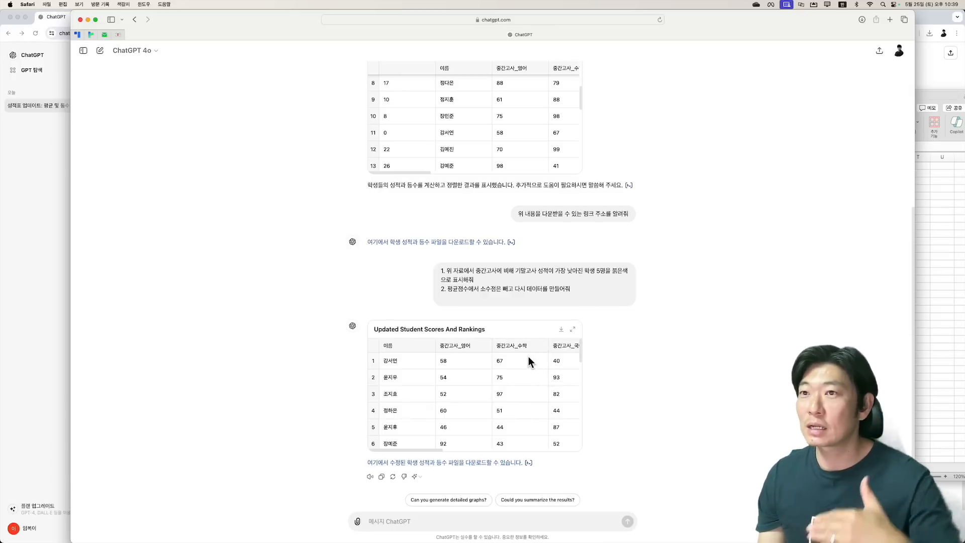
Download the revised scores and rankings file from the reply, open Highlighted_Student_Scores_and_Rankings.xlsx in Excel, and enlarge its window to show all students.
click(496, 458)
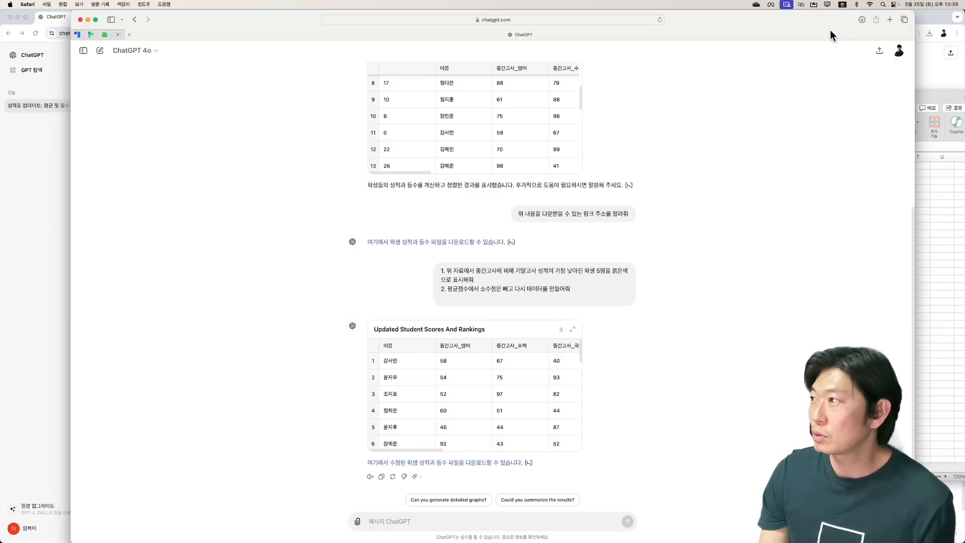
click(861, 20)
double_click(826, 55)
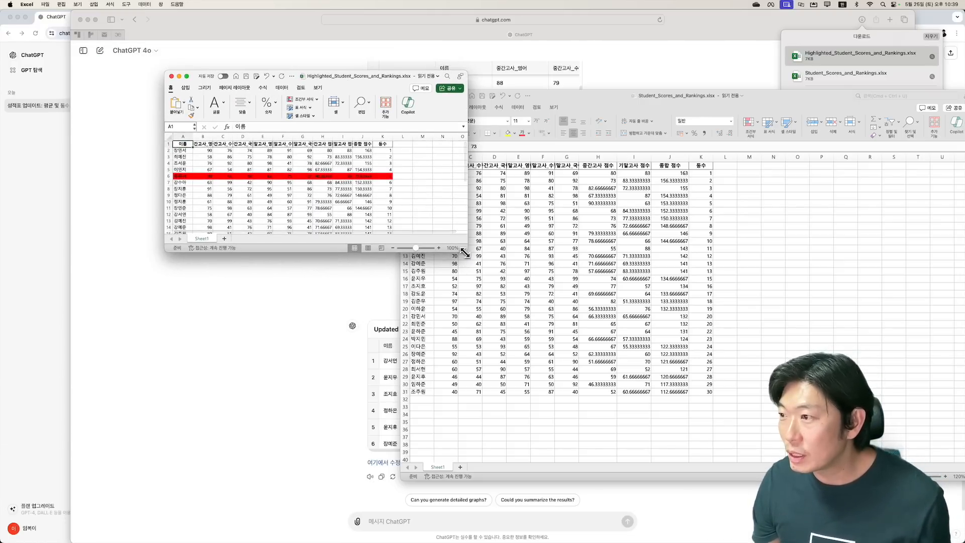
drag(497, 316, 684, 525)
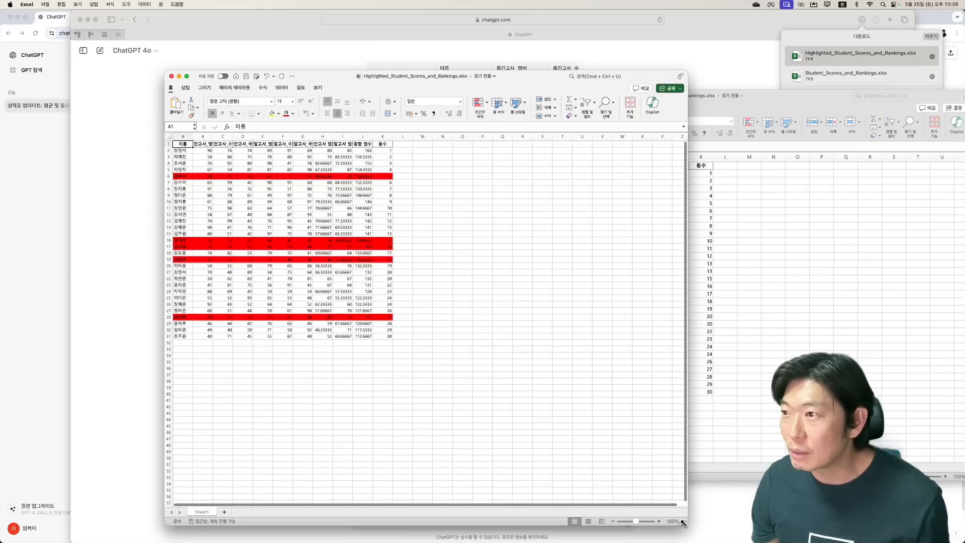
Examine the midterm and final averages and ranks in the red-highlighted student rows, and the 등수 and 종합 점수 headings.
click(337, 163)
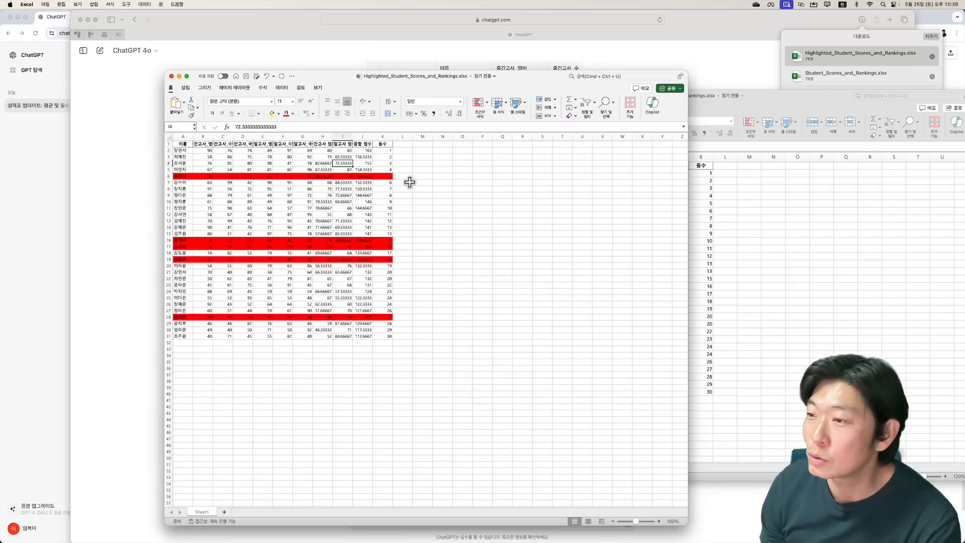
key(Down)
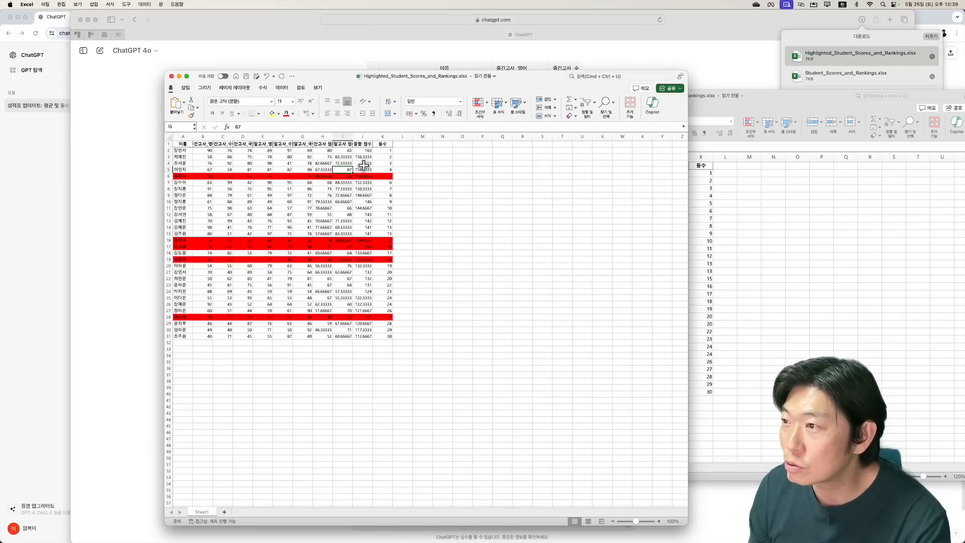
click(326, 176)
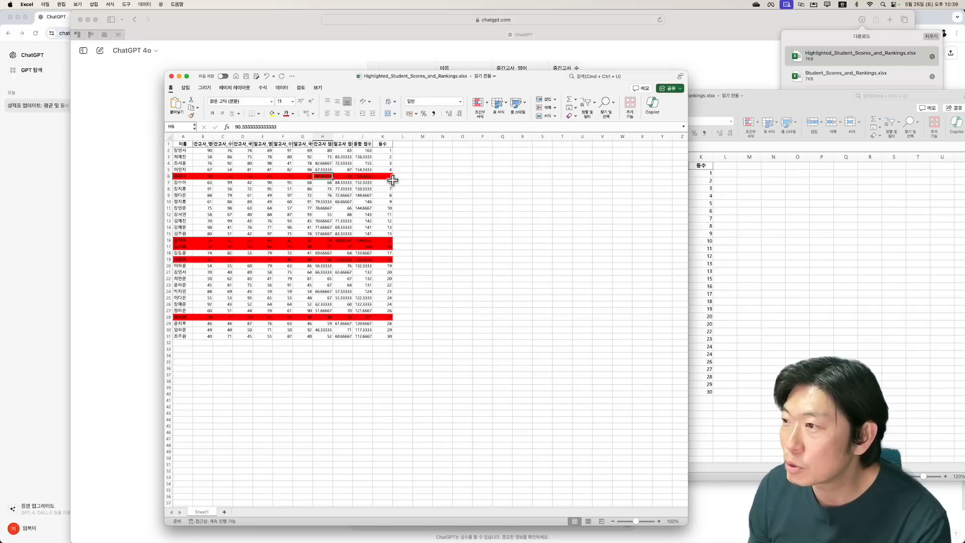
click(390, 178)
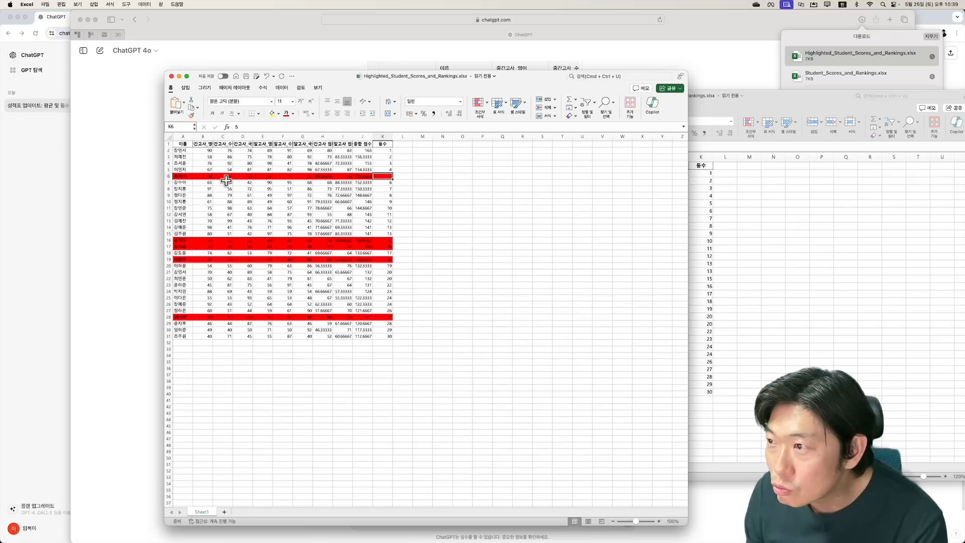
click(321, 177)
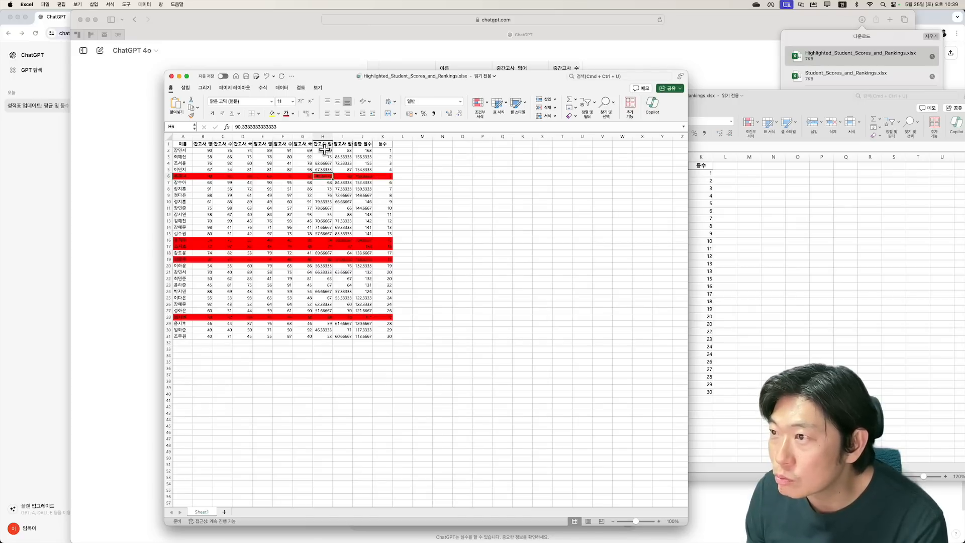
click(344, 177)
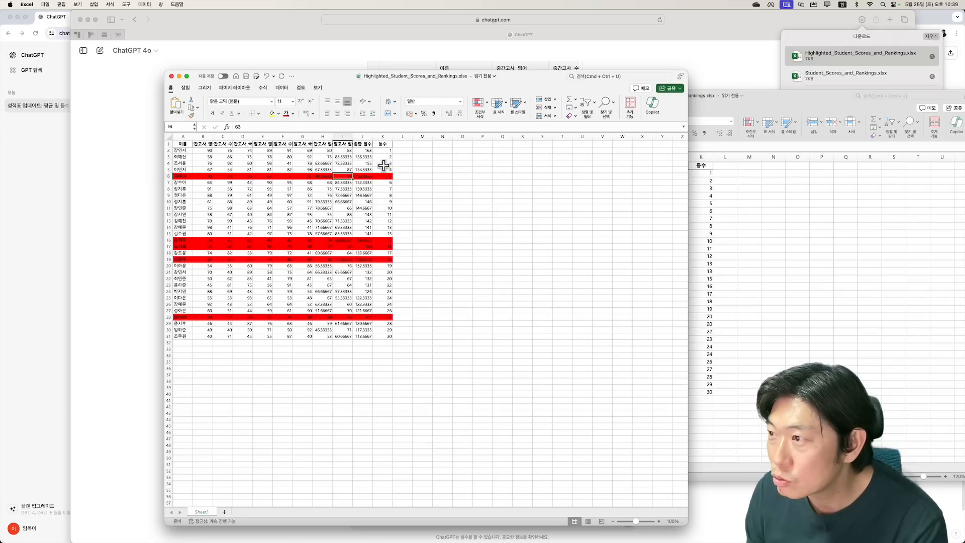
click(383, 316)
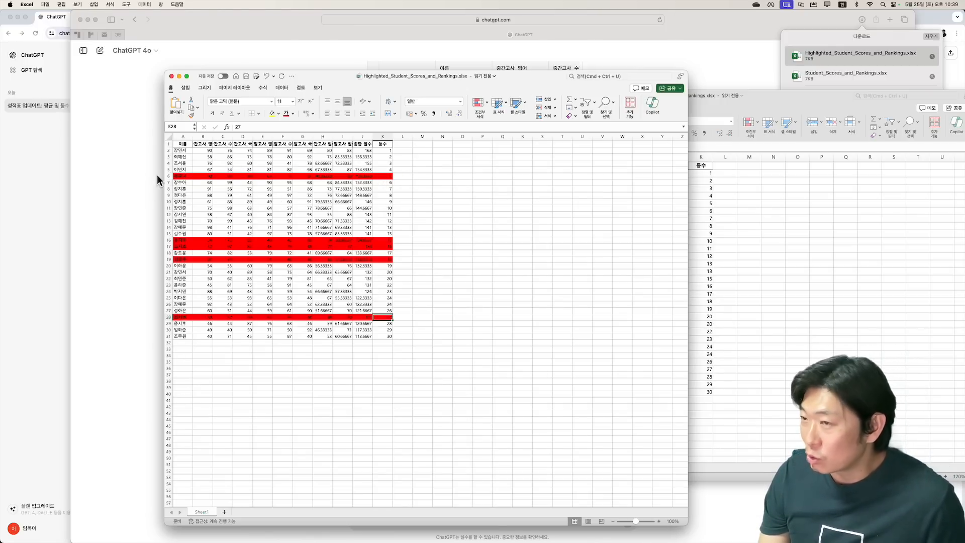
click(138, 176)
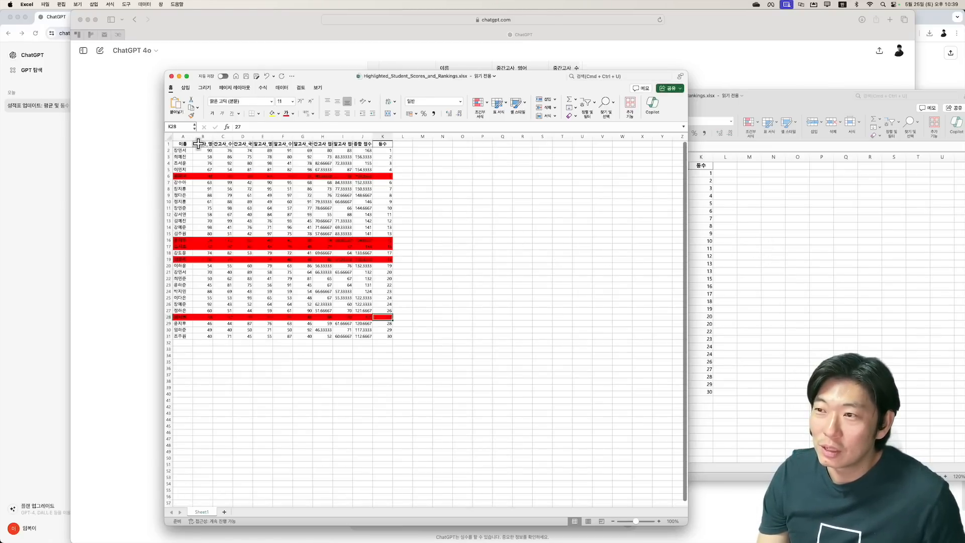
click(377, 145)
click(361, 144)
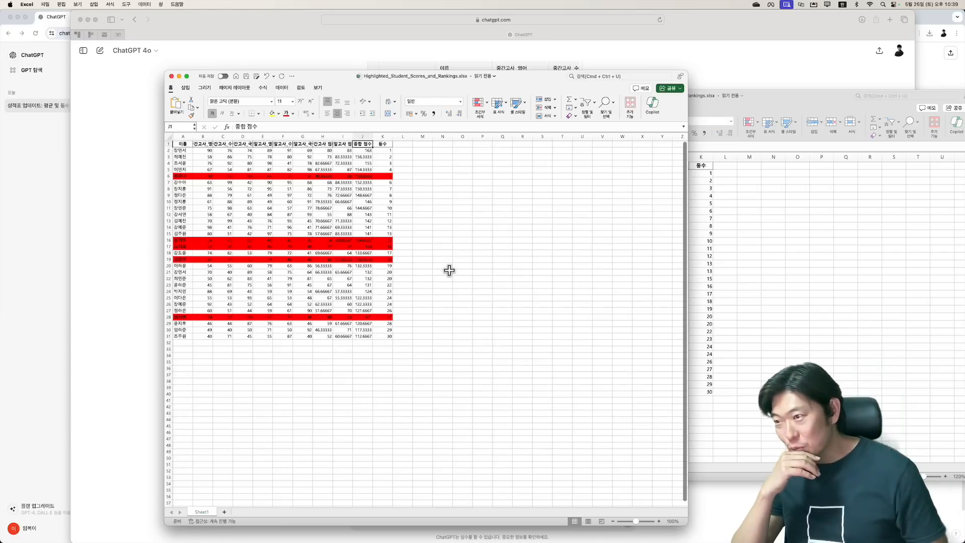
Switch back to ChatGPT and begin a message with "위 내용을 학생들의 점수 상담에 필요한 '인사이트'를".
key(super+Tab)
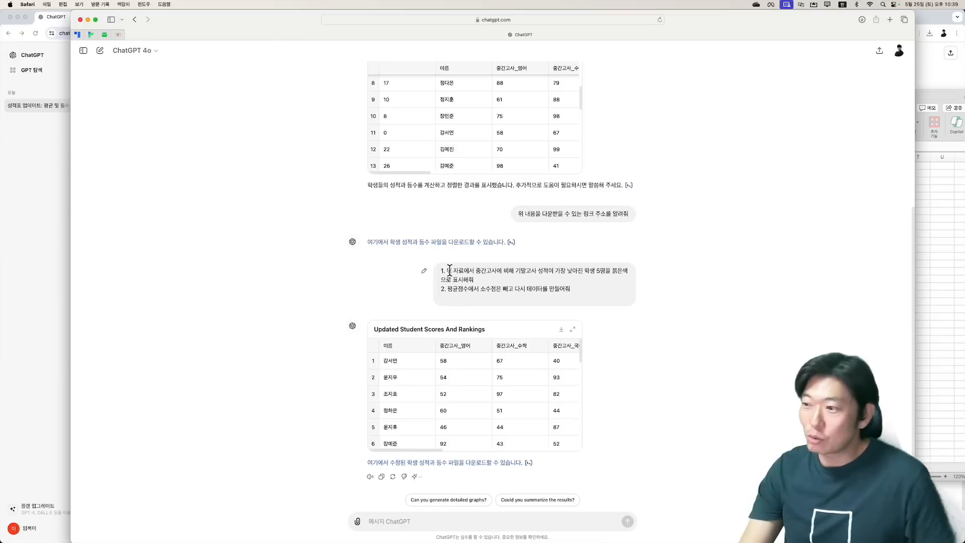
click(445, 524)
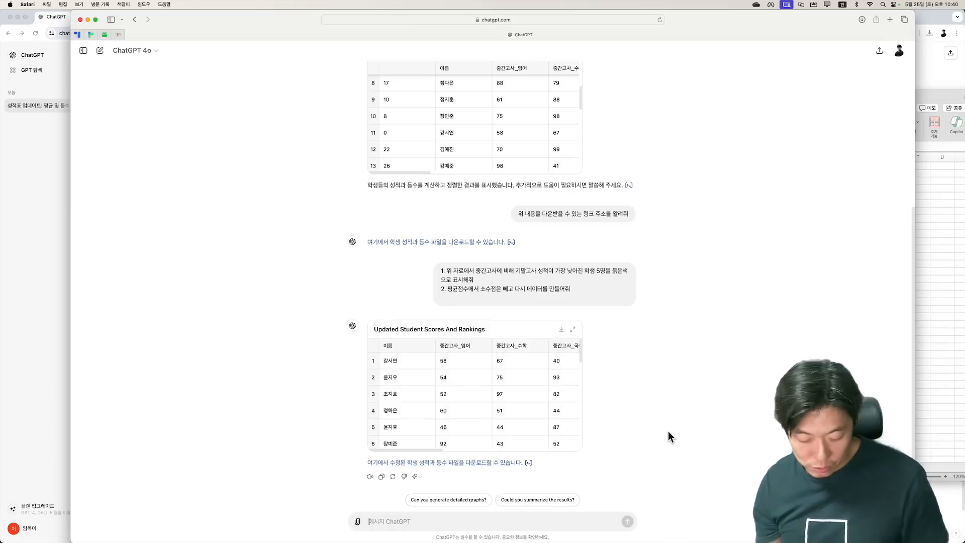
text(위 내용을 배)
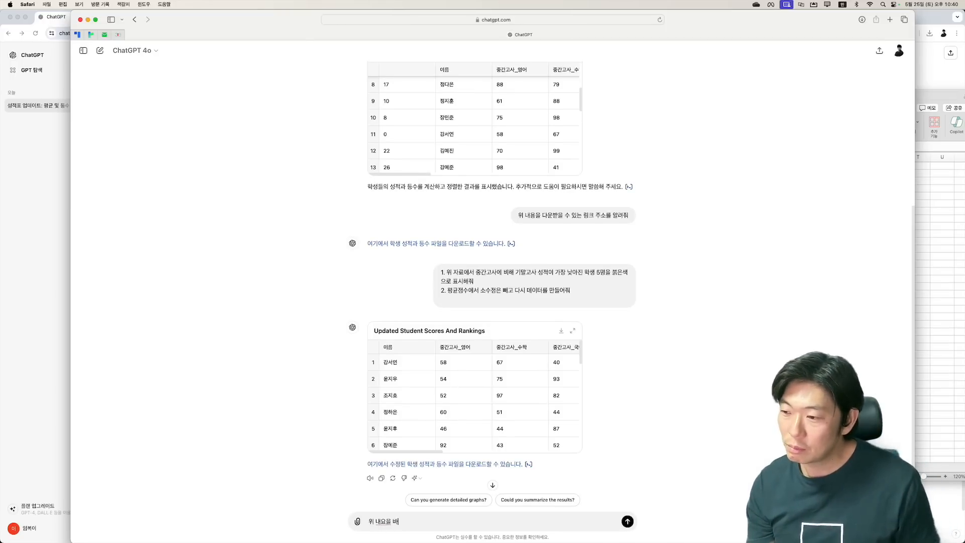
key(BackSpace)
key(BackSpace)
text(용을 학생들의 점수 상담의)
key(BackSpace)
text(에 ㄷ필요한 '인사이트'를 그)
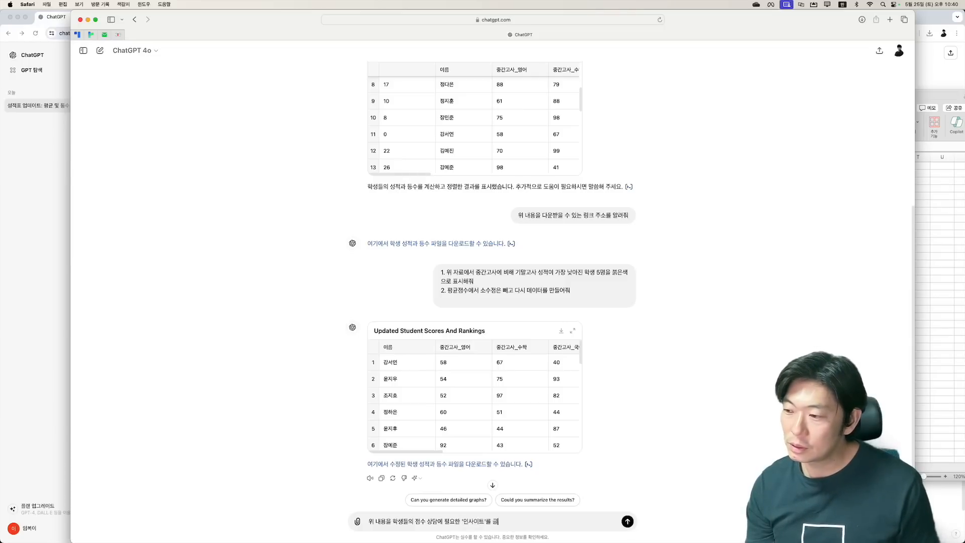
Complete the request with "그래프로 그려서. 새로운 '시트'로 추가해줘" and send it.
text(래프로 그려줘)
key(BackSpace)
key(BackSpace)
text(서. 새로워)
text( 시트)
key(BackSpace)
key(BackSpace)
key(BackSpace)
text('시트'ㄹ로 추가해줘)
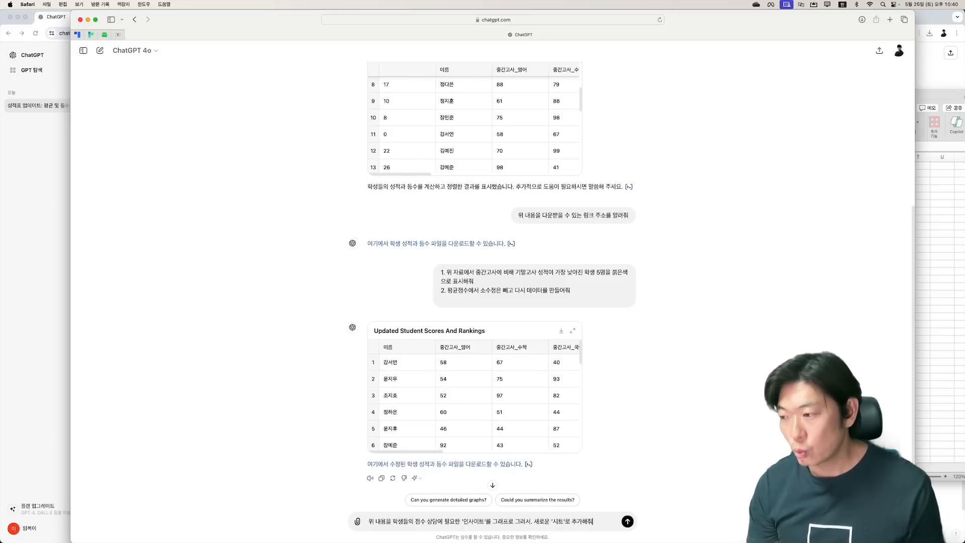
key(Return)
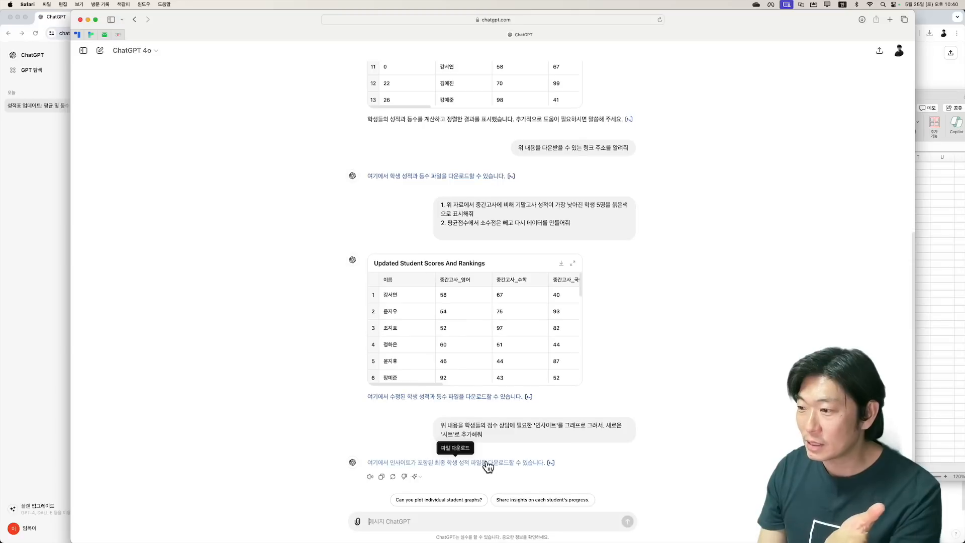
Download the insights file from the reply, open Final_Student_Scores_and_Rankings_with_Insights.xlsx in Excel, and enlarge its window to show all students.
click(482, 470)
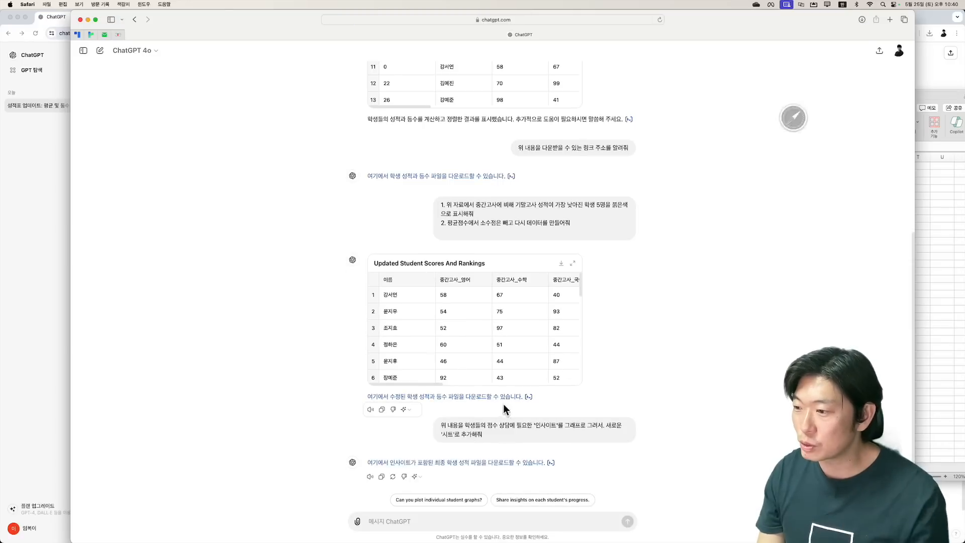
click(863, 20)
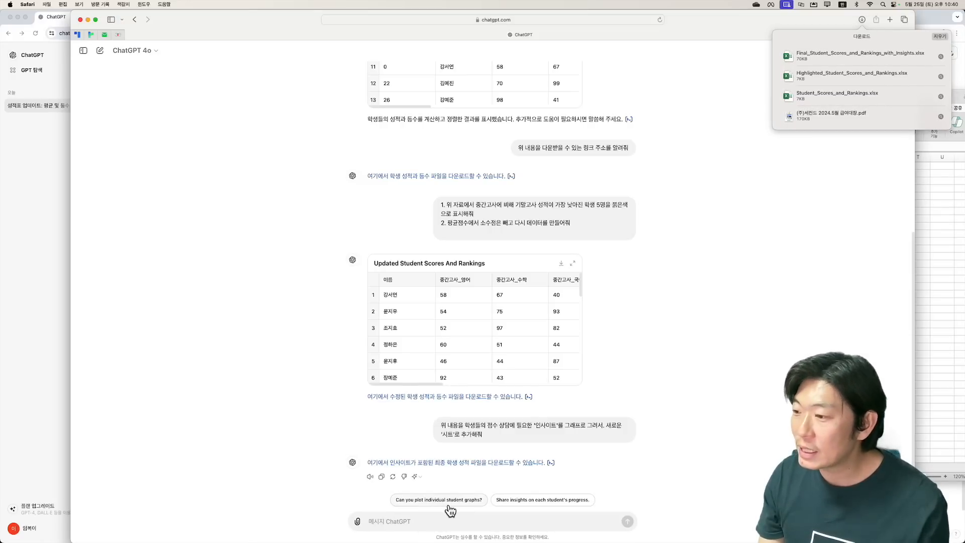
double_click(819, 58)
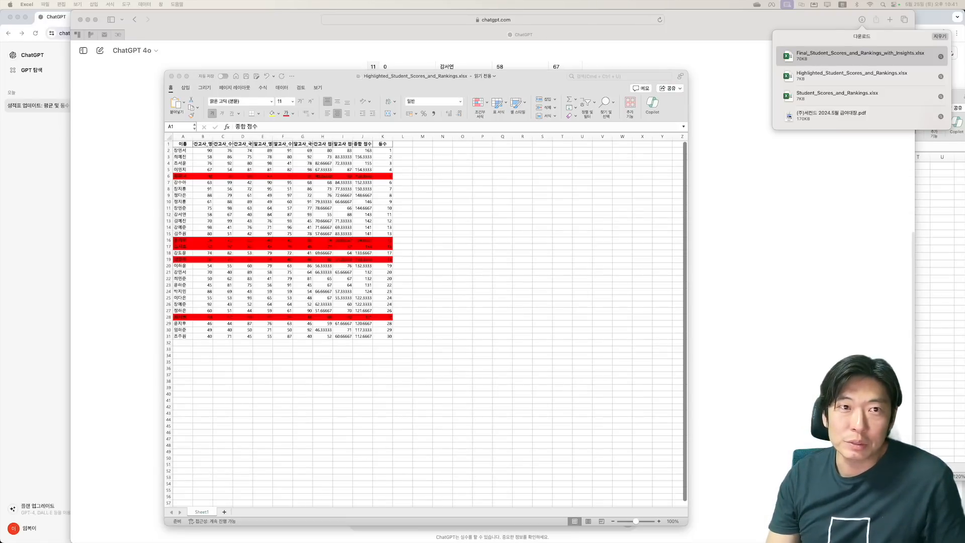
drag(243, 163, 266, 65)
drag(420, 243, 671, 468)
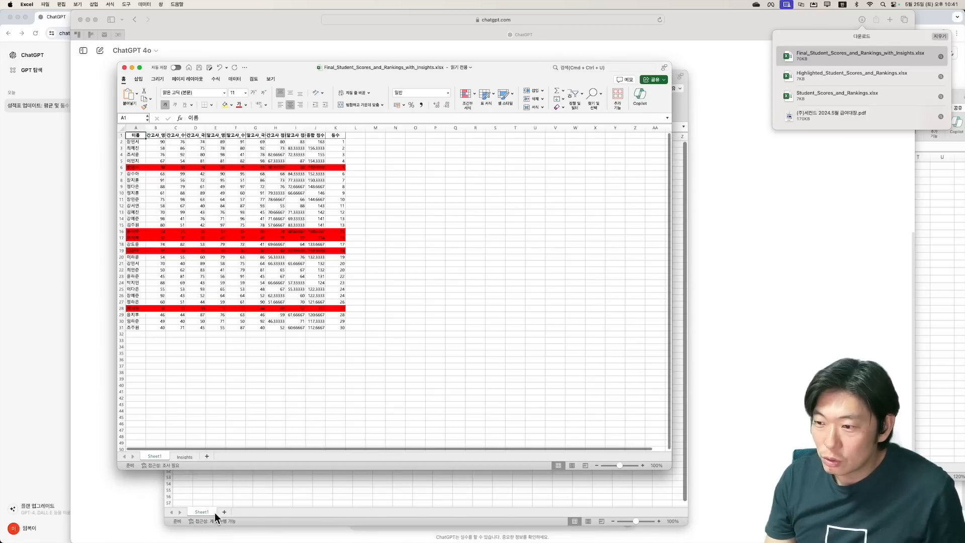
Examine the chart of average midterm and final exam scores by subject on the Insights sheet.
click(183, 456)
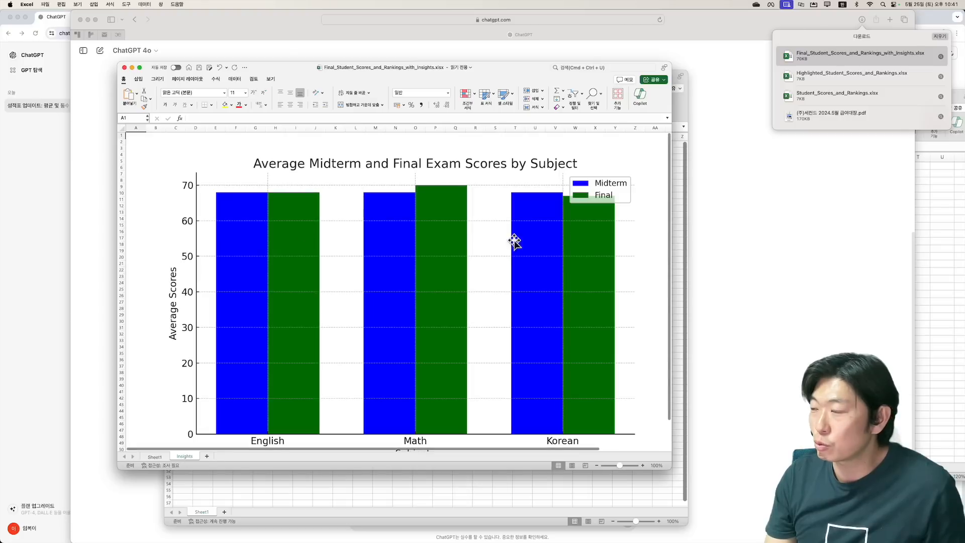
scroll(556, 300, down, 10)
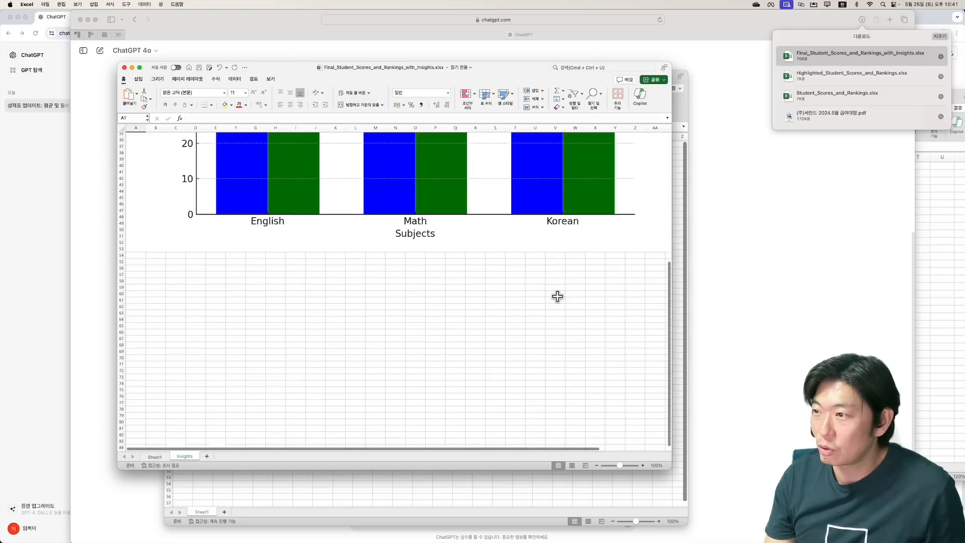
scroll(557, 297, up, 10)
scroll(558, 296, down, 3)
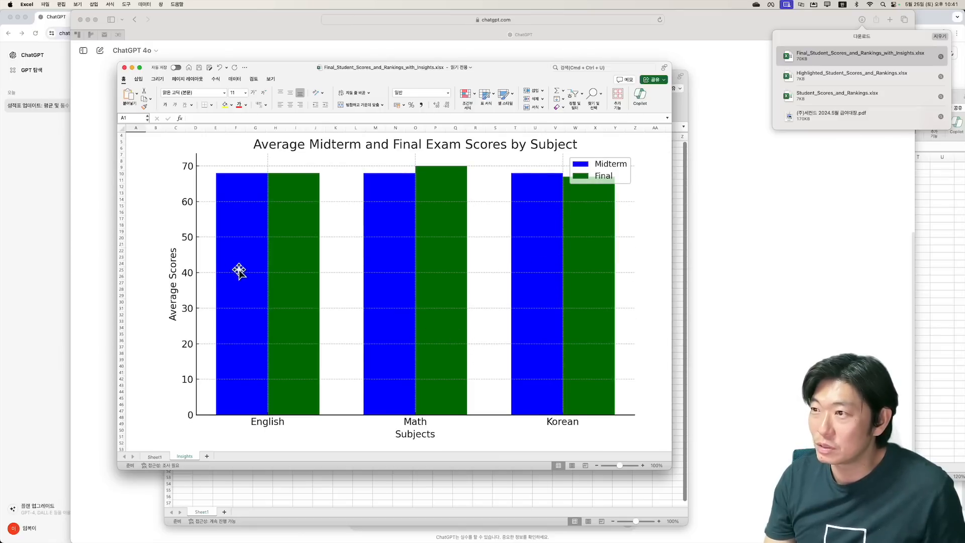
scroll(402, 216, up, 3)
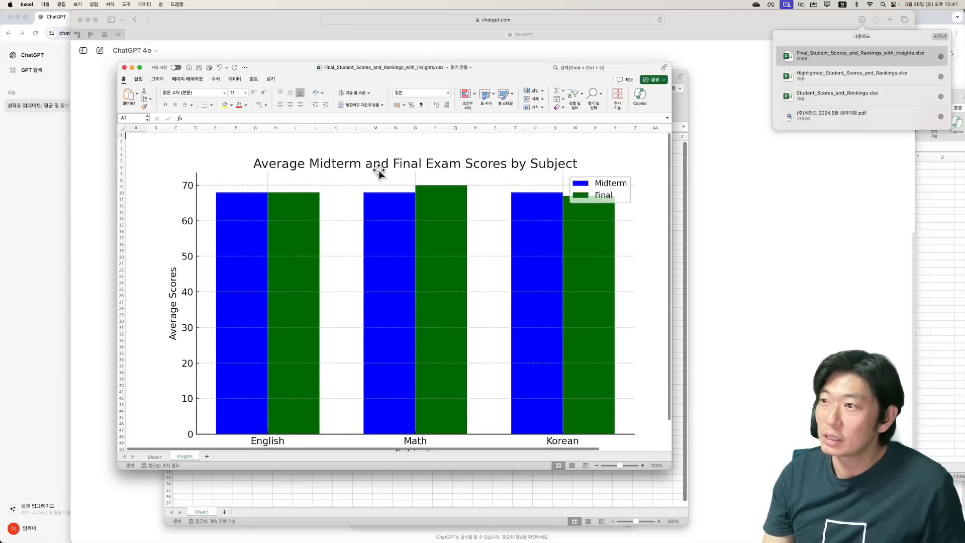
click(324, 156)
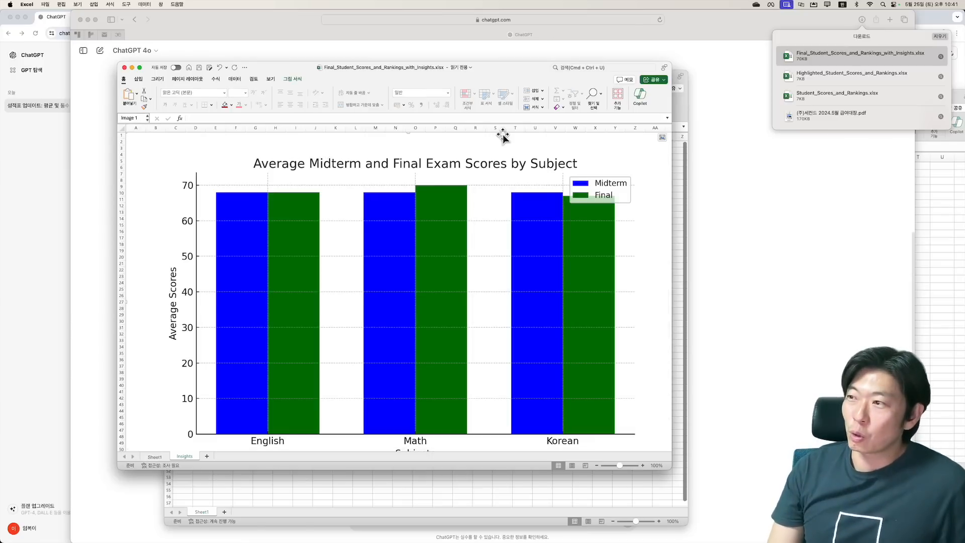
Return to ChatGPT and write "1. 학생들 중에서 성적이 많이 떨어진 학생의 상담을 위해서. 붉은색으로 표시한 학생 3명에 대한".
click(103, 89)
click(406, 519)
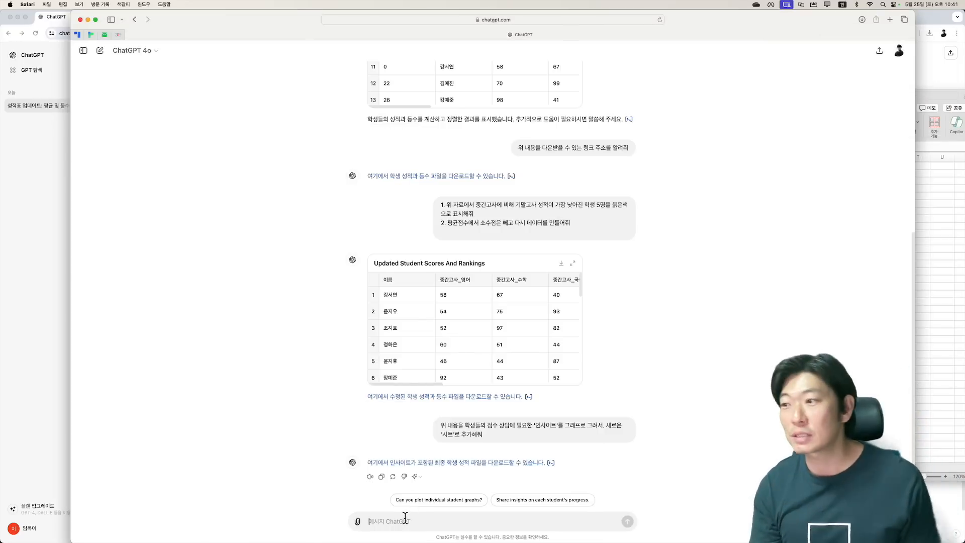
text(1)
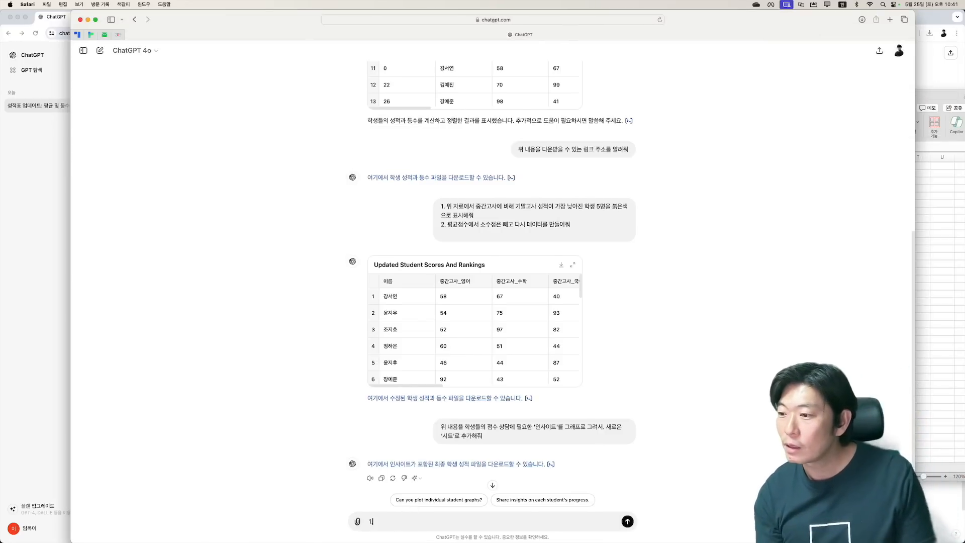
text(. 학생들 중에서 세)
text(적이)
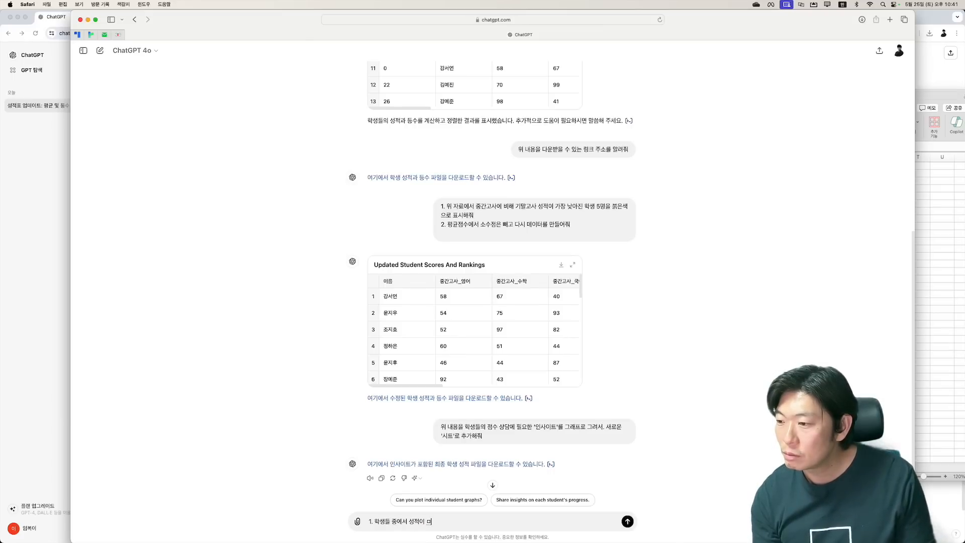
text( 많이 떨어진)
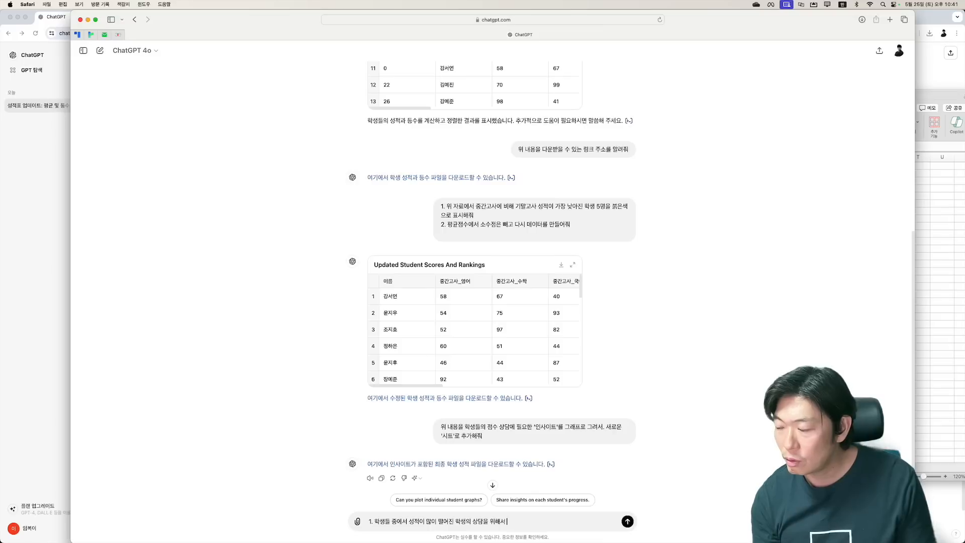
text(학생의 상담을 위해서. 붉은색으로)
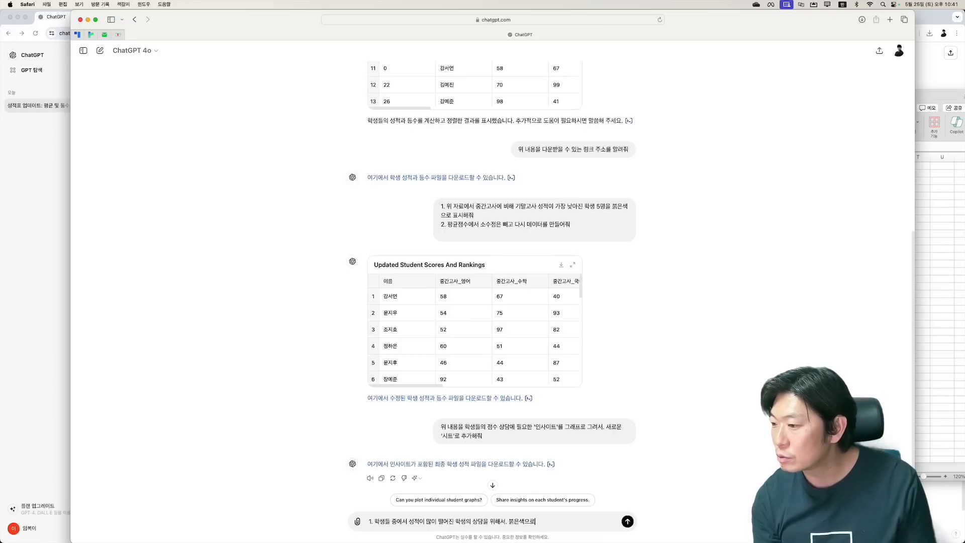
text( 표시한 학생 3명에 대한 개)
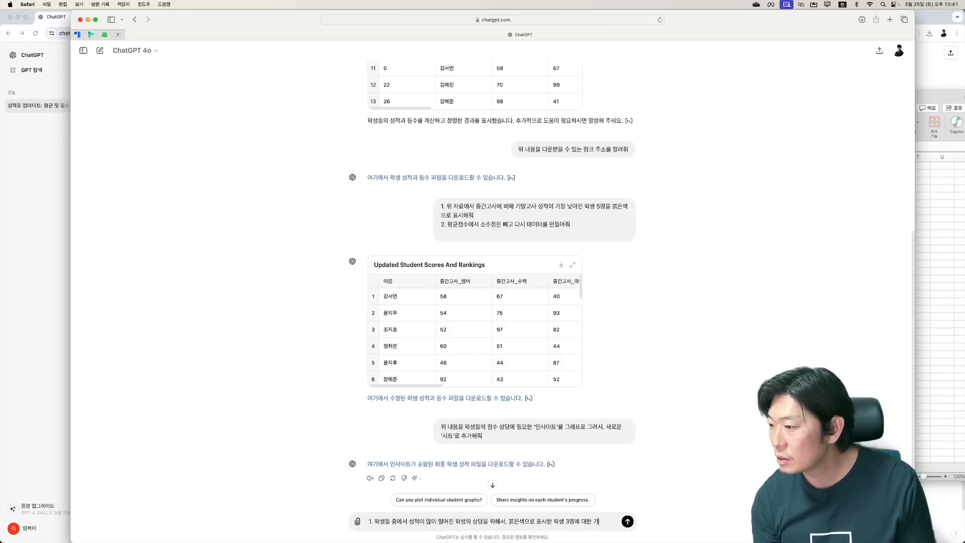
Finish the message text with "각각의 상담용 '그래프'를 만들어서 '시트'로 추가해줘.".
text(각의 상대)
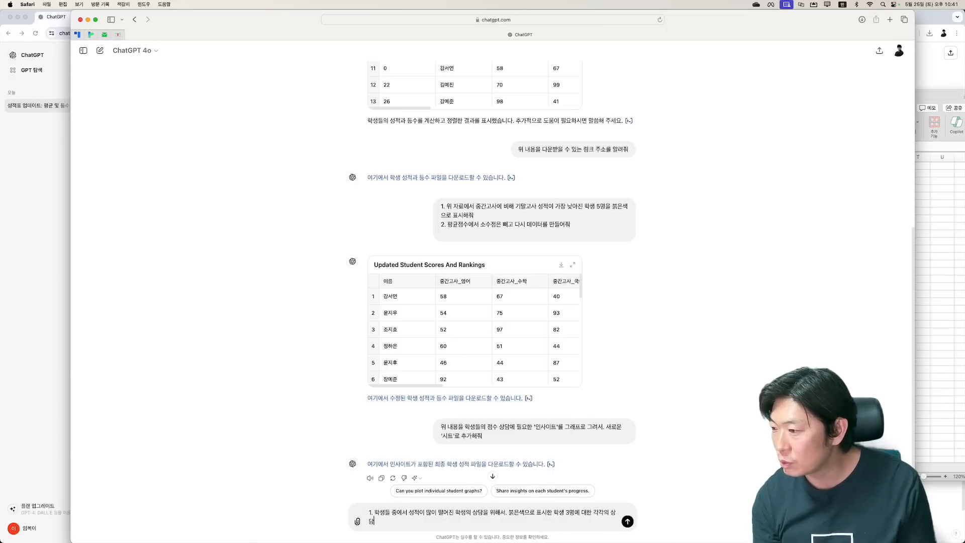
key(BackSpace)
key(BackSpace)
key(BackSpace)
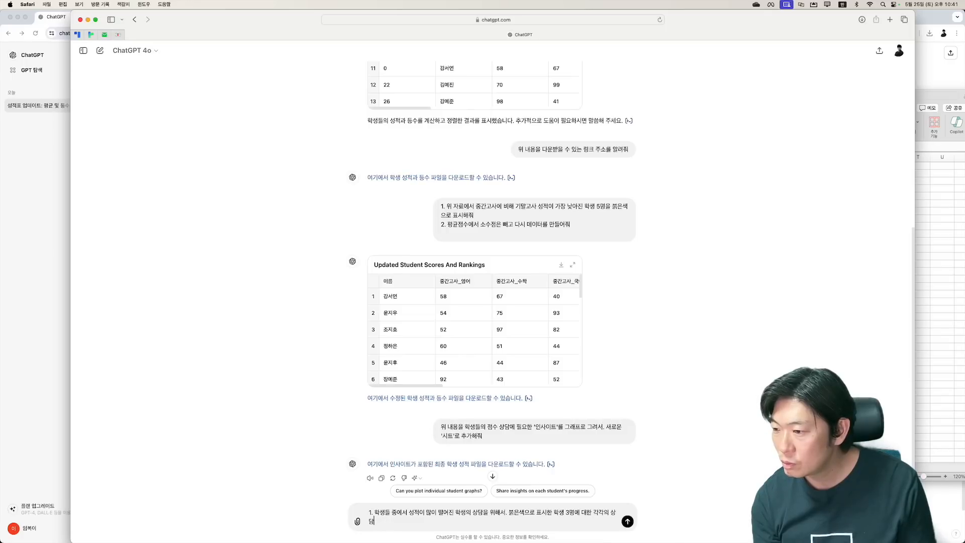
text(용 '차트'를)
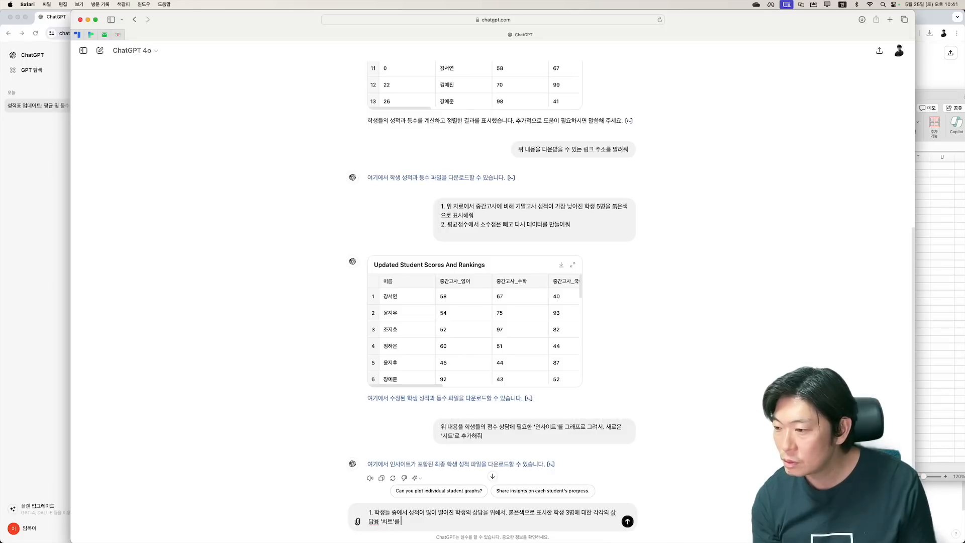
key(BackSpace)
key(BackSpace)
key(BackSpace)
text(그래프)
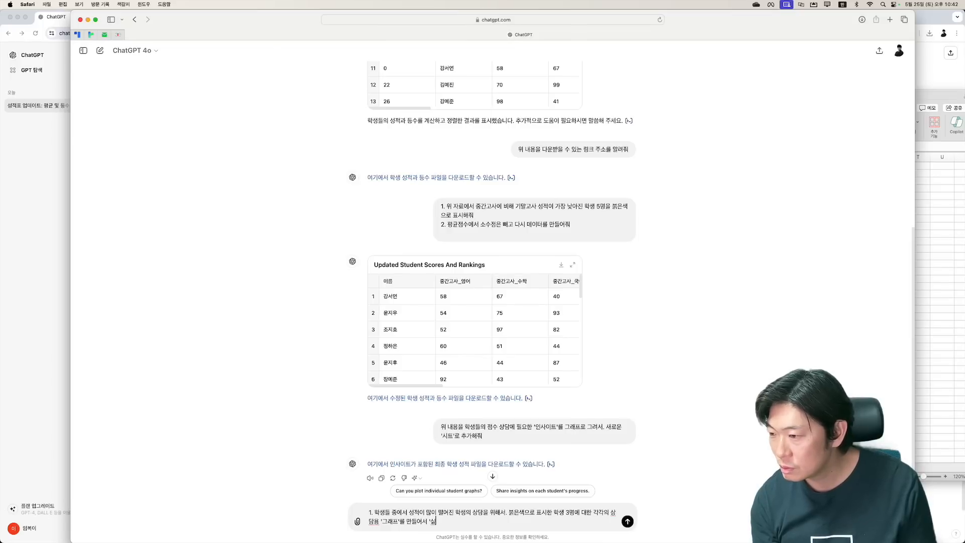
text(로 추가해줘.)
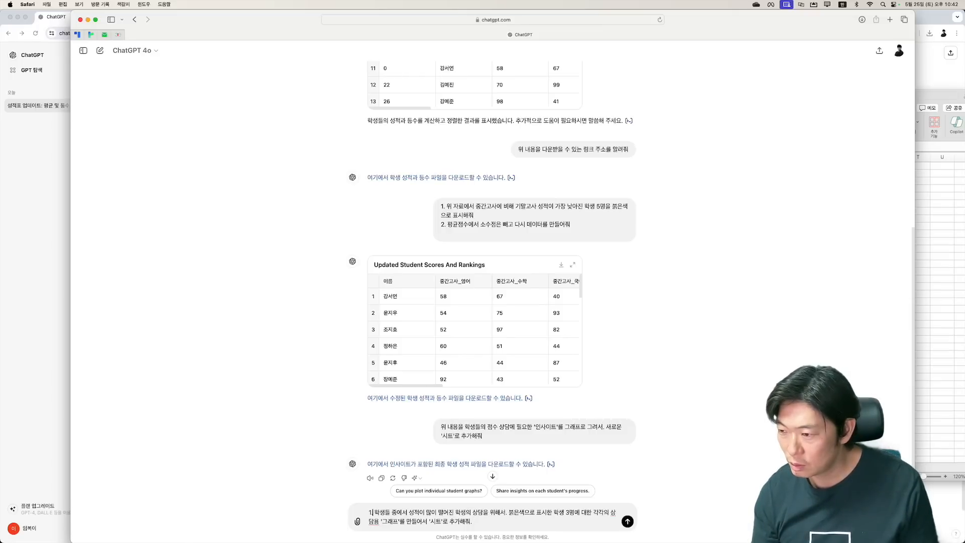
Remove the leading number "1." from the message and send it.
key(BackSpace)
key(BackSpace)
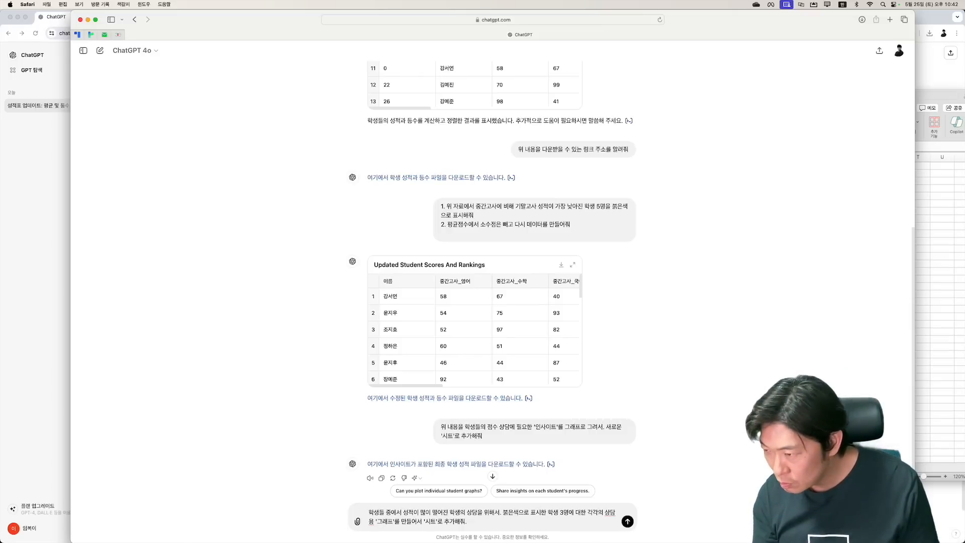
key(Return)
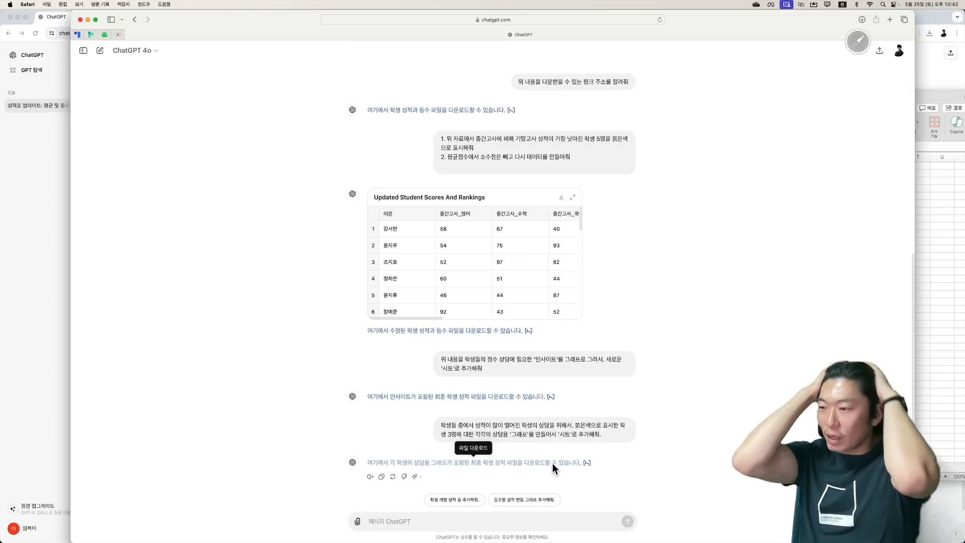
Open the downloaded Final_Student_Scores_and_Rankings_with_Individual_Insights.xlsx in Excel, move its window clear, and enlarge it.
click(867, 21)
double_click(815, 56)
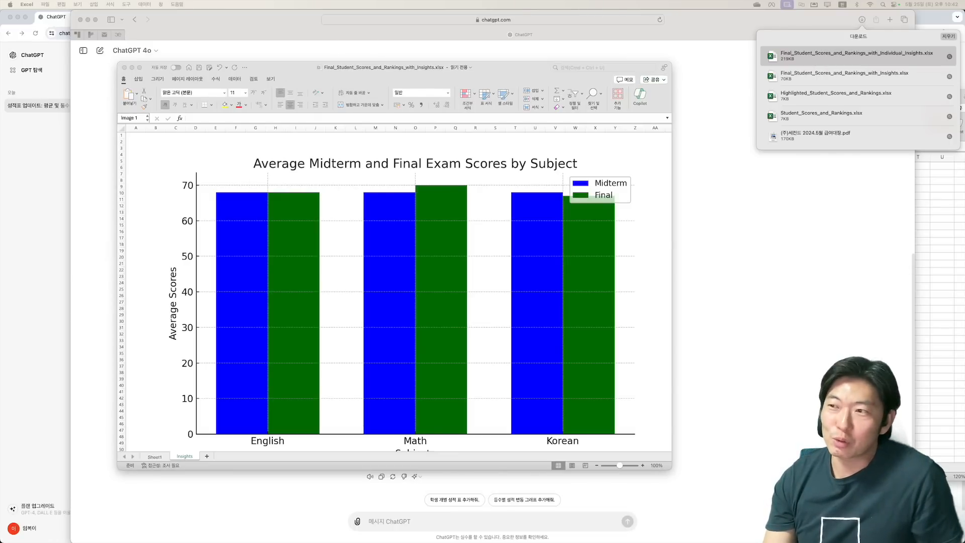
drag(58, 80, 272, 47)
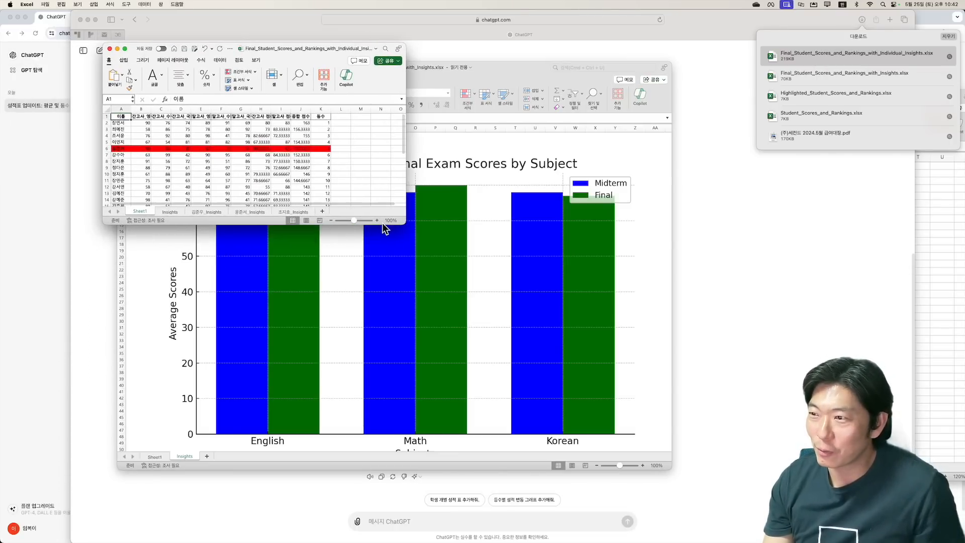
drag(404, 224, 617, 484)
Examine the subject average chart on the Insights sheet and the midterm versus final charts on the three individual student sheets.
click(173, 471)
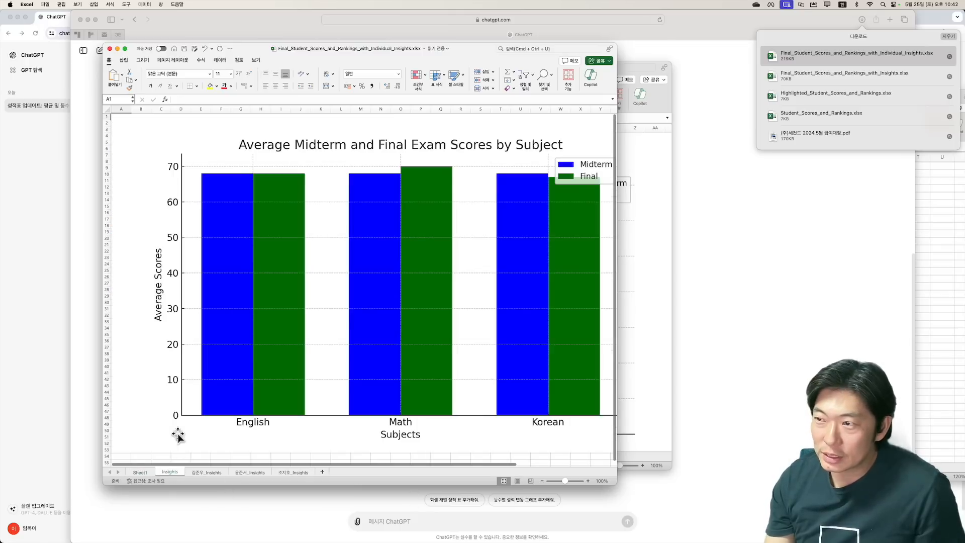
click(205, 472)
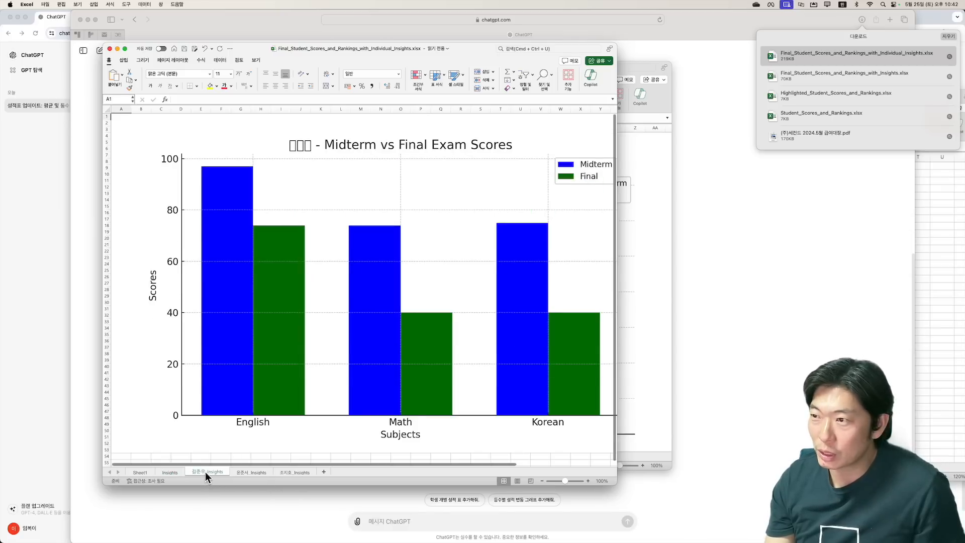
click(251, 472)
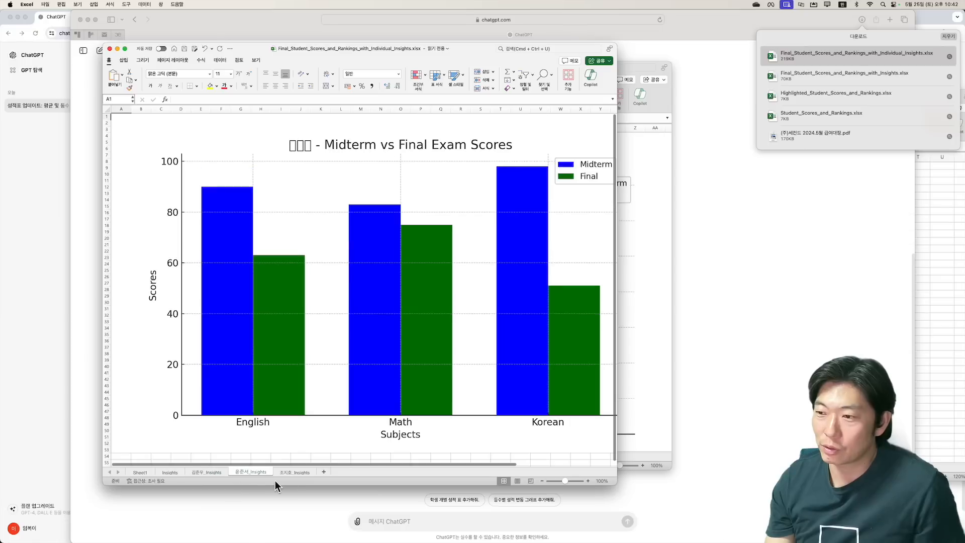
click(294, 472)
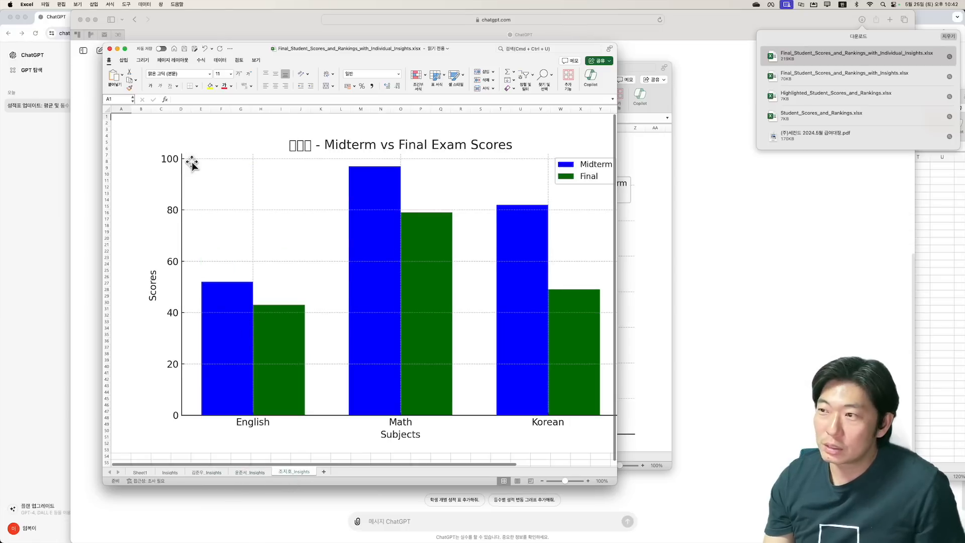
click(299, 149)
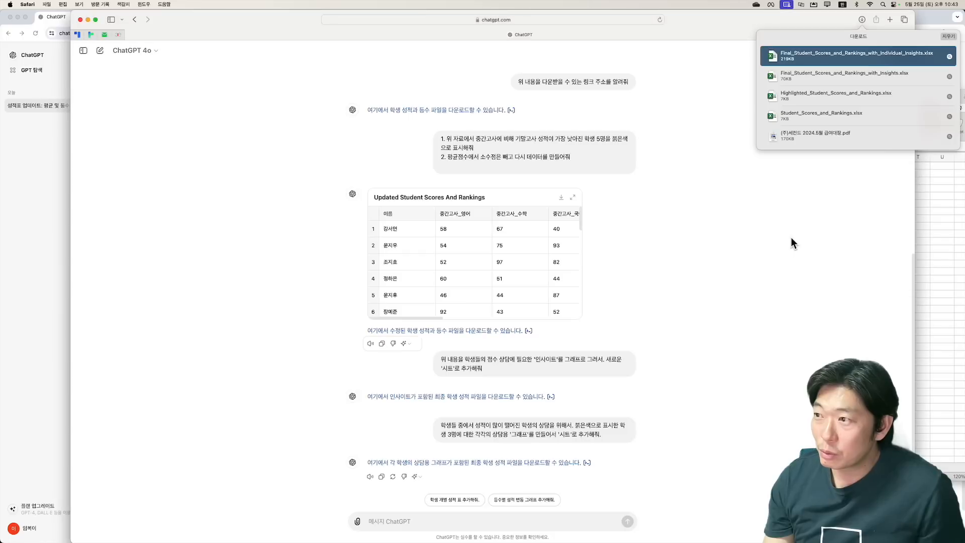
Switch to Chrome and view the koreanize-matplotlib 0.1.1 download files page on PyPI.
click(759, 225)
click(759, 286)
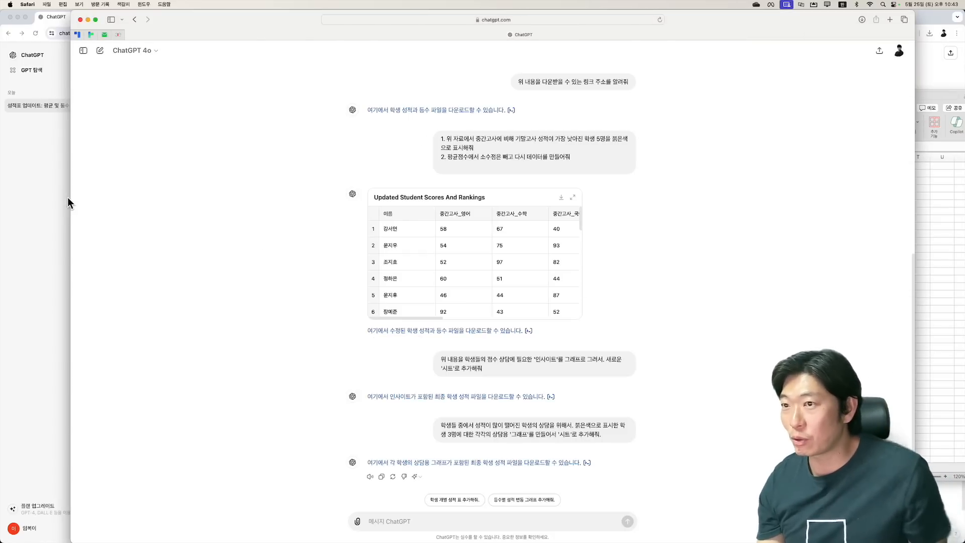
click(50, 191)
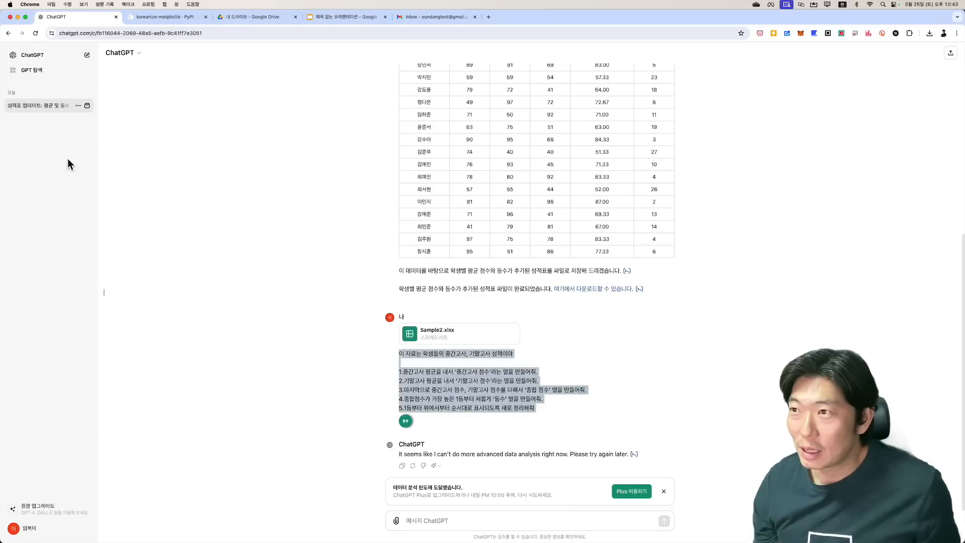
click(154, 14)
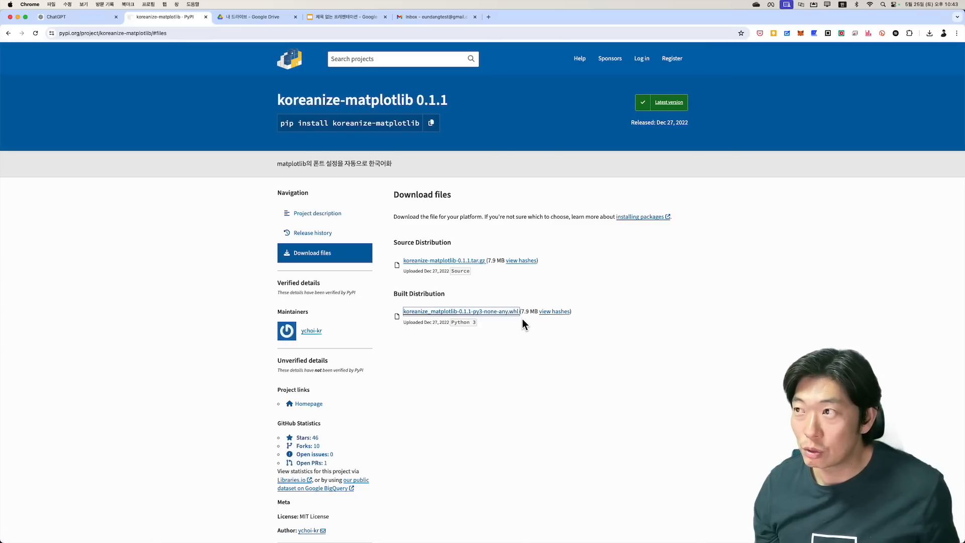
Attach koreanize_matplotlib-0.1.1-py3-none-any.whl from the Finder folder to the ChatGPT conversation in Safari.
key(super+Tab)
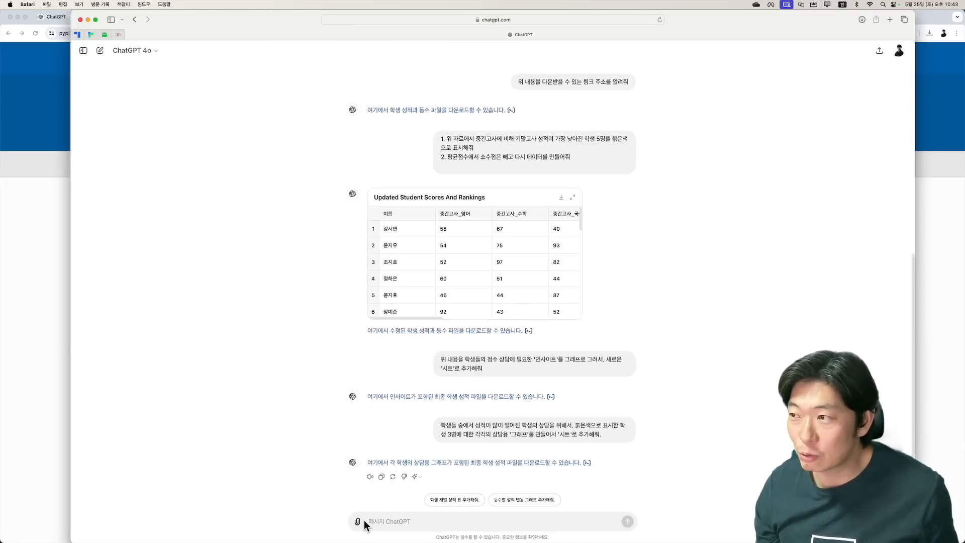
key(super+Tab)
key(super+Tab)
key(super+Tab)
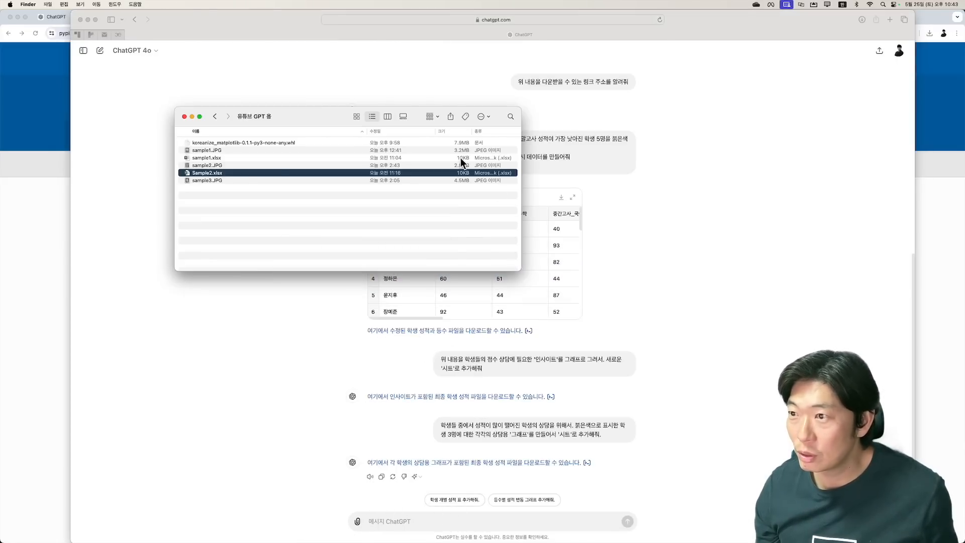
click(224, 145)
drag(235, 143, 412, 495)
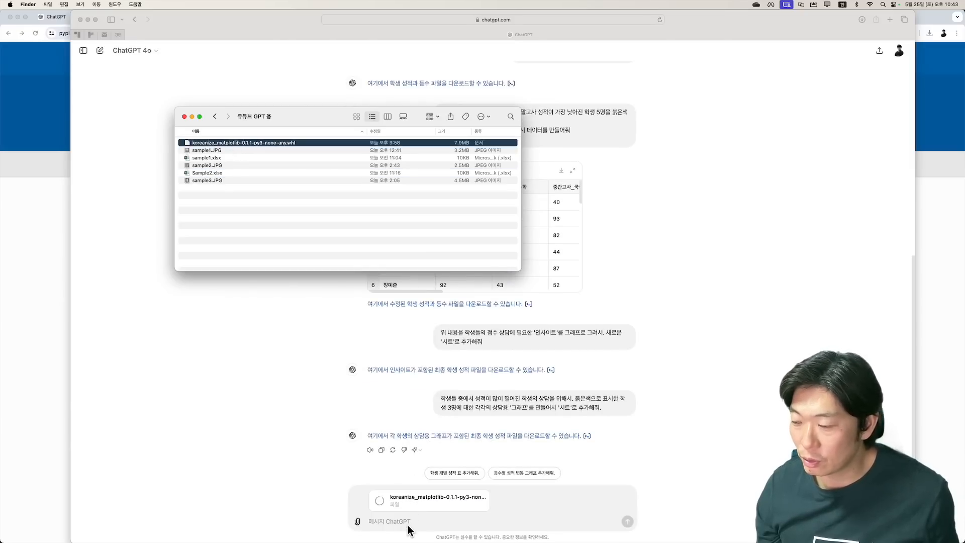
Send the message "한글 폰트를 위해 이 파일을 인스톨한 후 다시 그래프를 작성해줘. 한글 폰트가 깨지지 않게" with the attached file.
click(407, 523)
text(히)
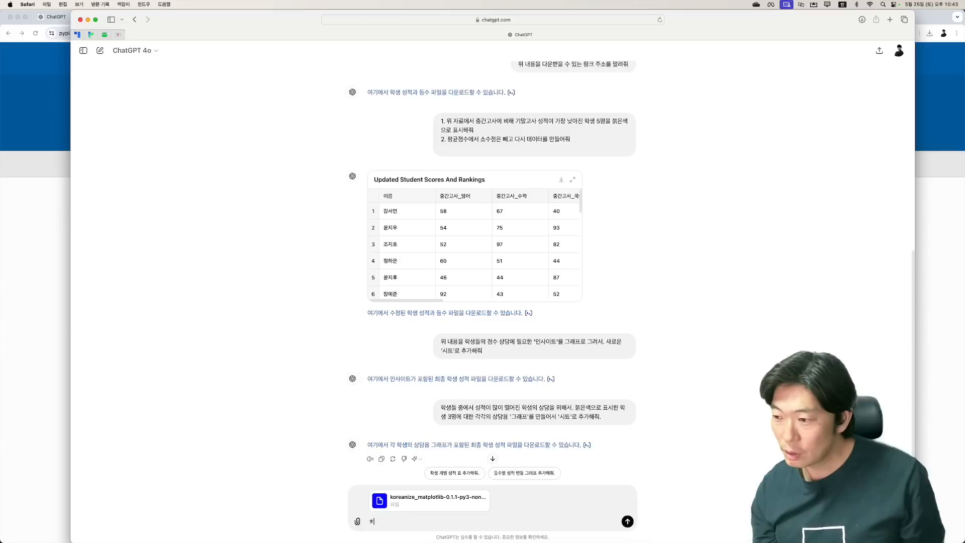
text(글 폰트ㄹ)
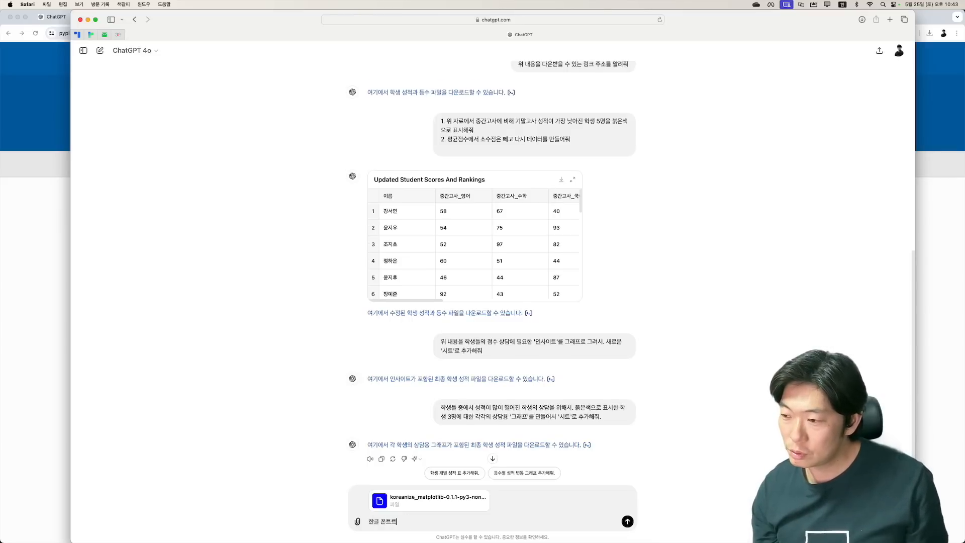
text( 위해 이 파일을 인스톨한)
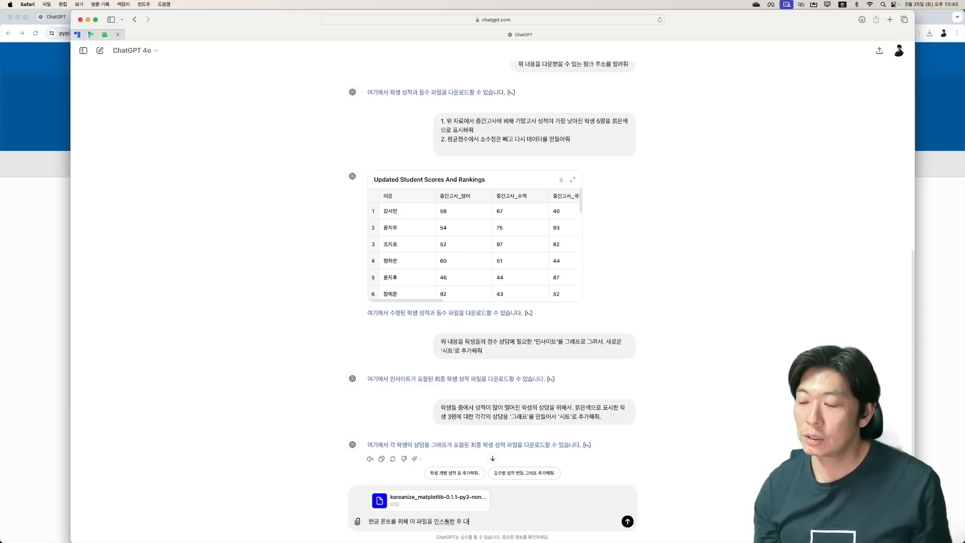
text( 후 다시 그래프를 작성햇줘)
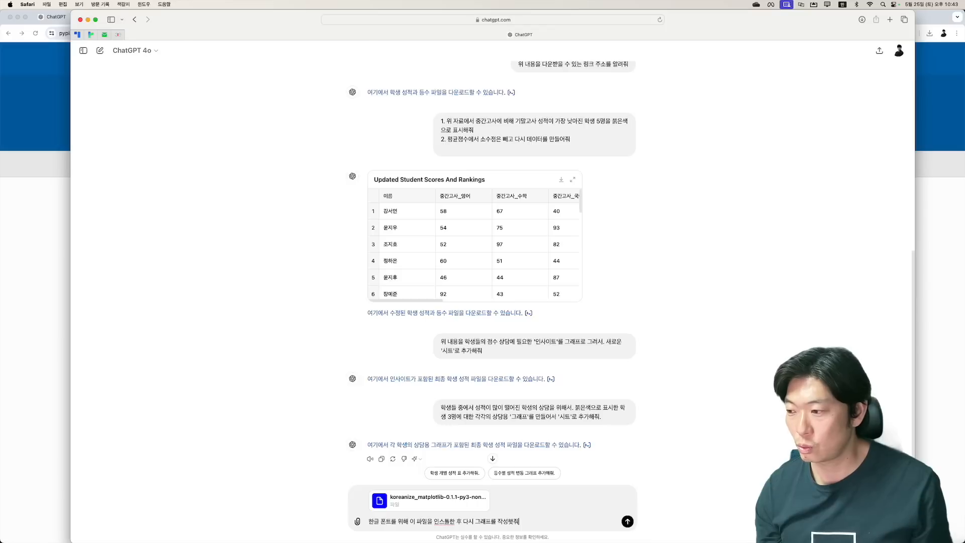
key(BackSpace)
key(BackSpace)
text(해줘. 한그)
text( 폰트가 깨지지 않)
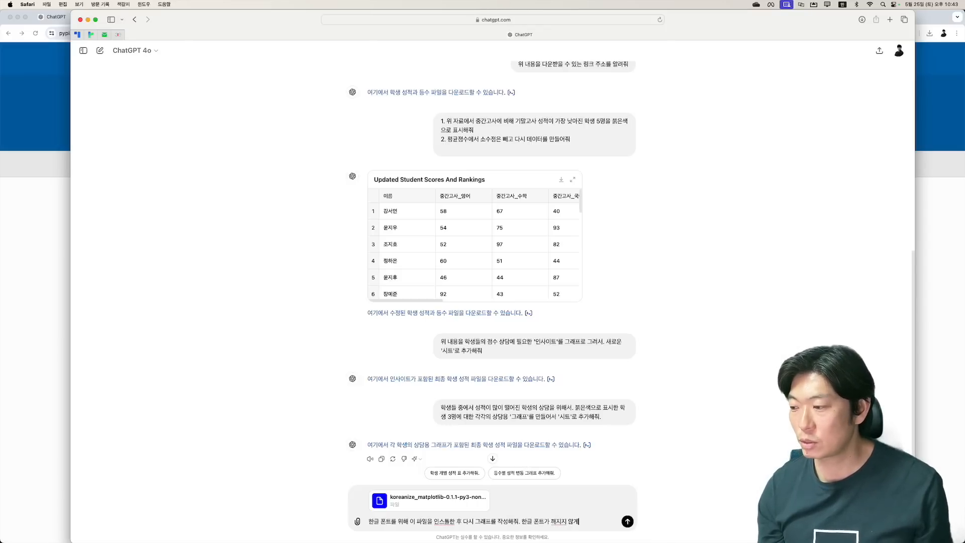
text(게)
key(Return)
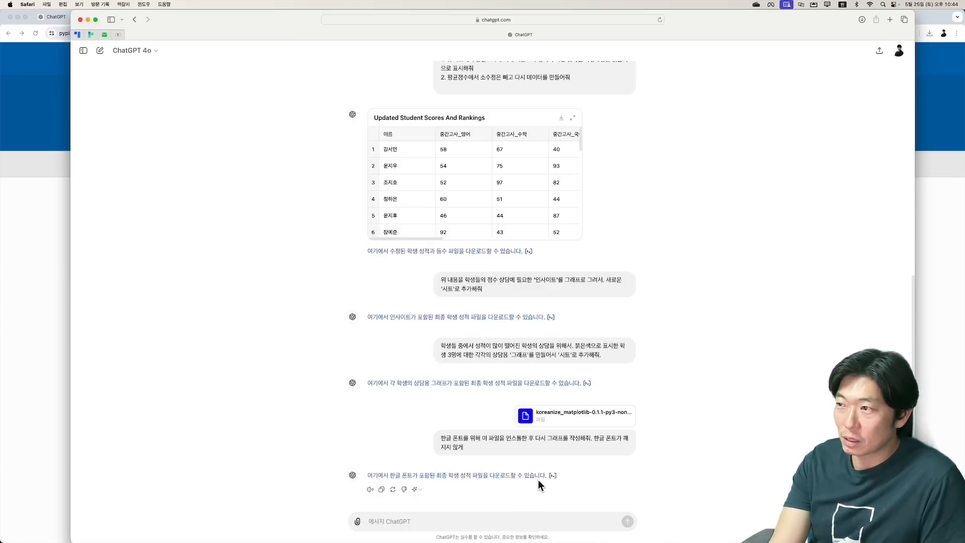
Open the downloaded Final_Student_Scores_and_Rankings_with_Individual_Insights_Korean.xlsx in Excel, reposition its window, and enlarge it.
click(862, 20)
double_click(784, 55)
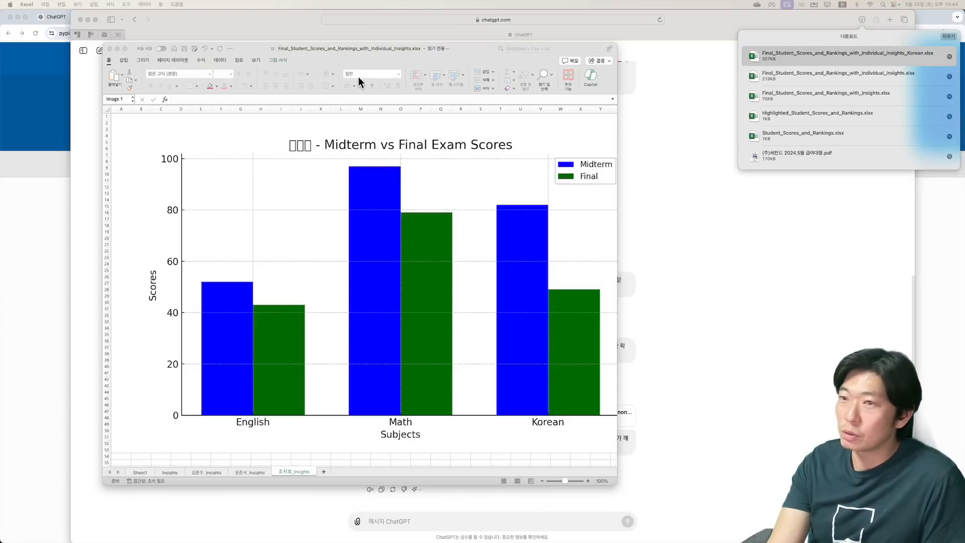
drag(0, 183, 401, 81)
drag(500, 253, 652, 443)
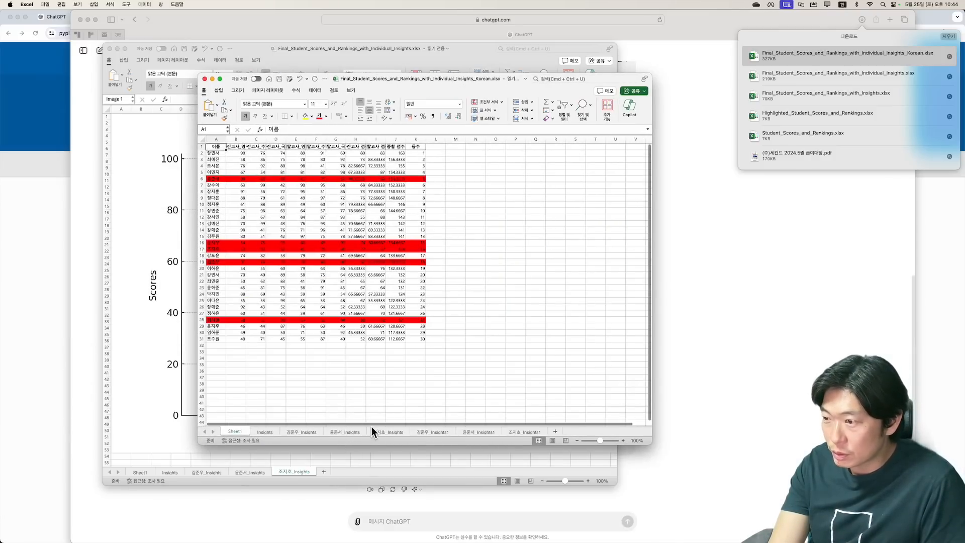
Compare the three new student chart sheets with the earlier workbook side by side, checking their Korean titles and labels.
click(425, 432)
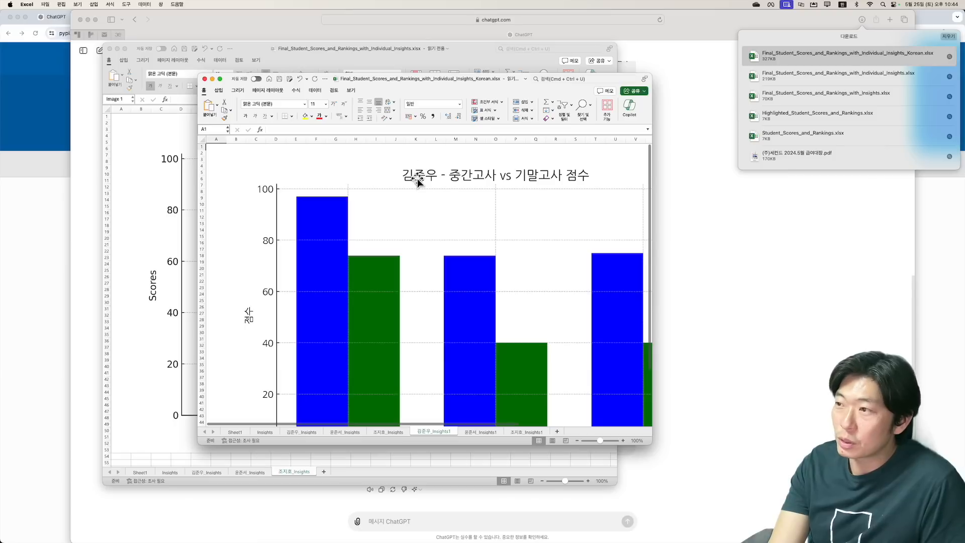
click(306, 433)
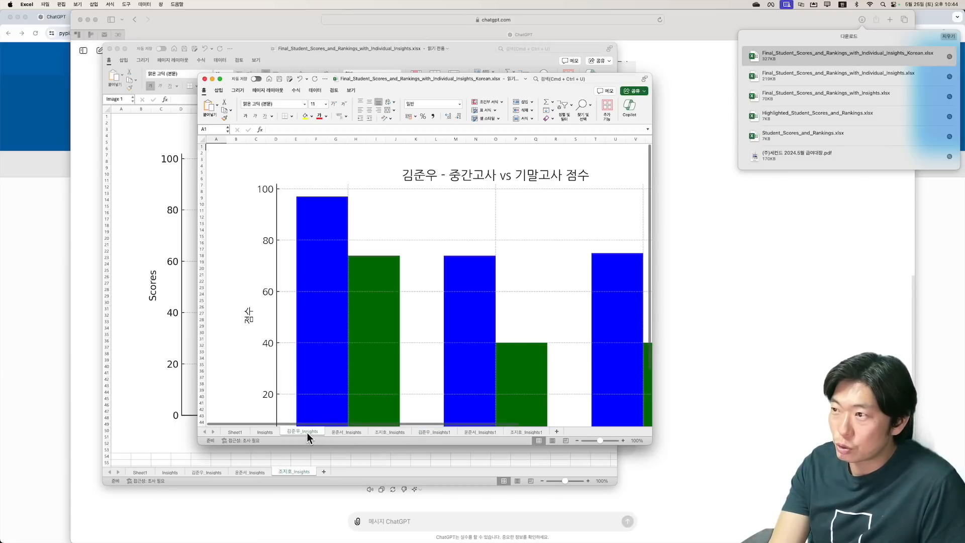
click(446, 433)
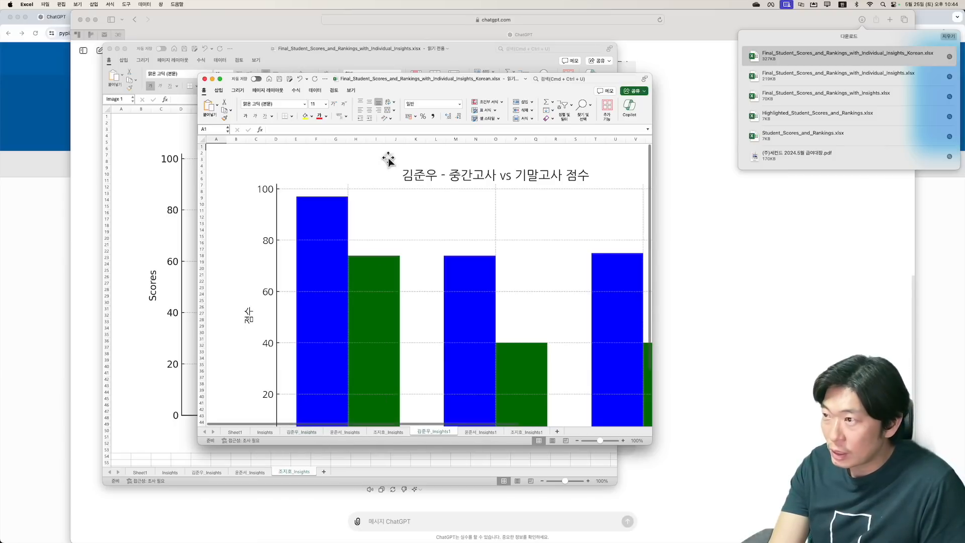
drag(348, 80, 637, 40)
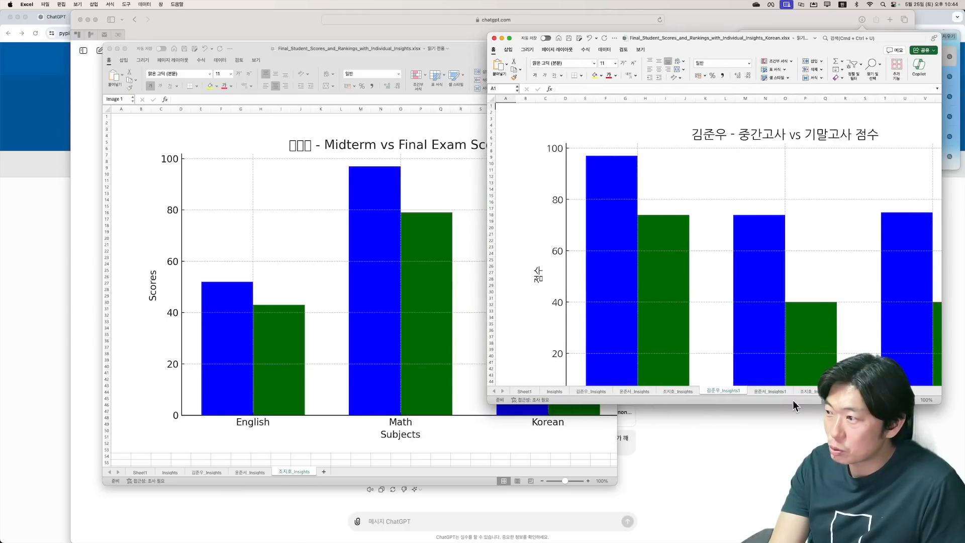
scroll(714, 312, down, 4)
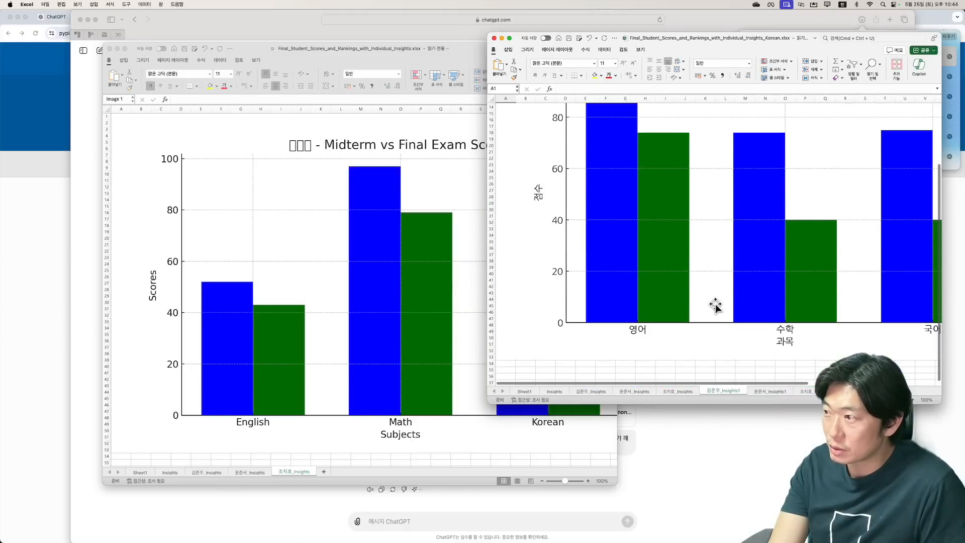
click(767, 390)
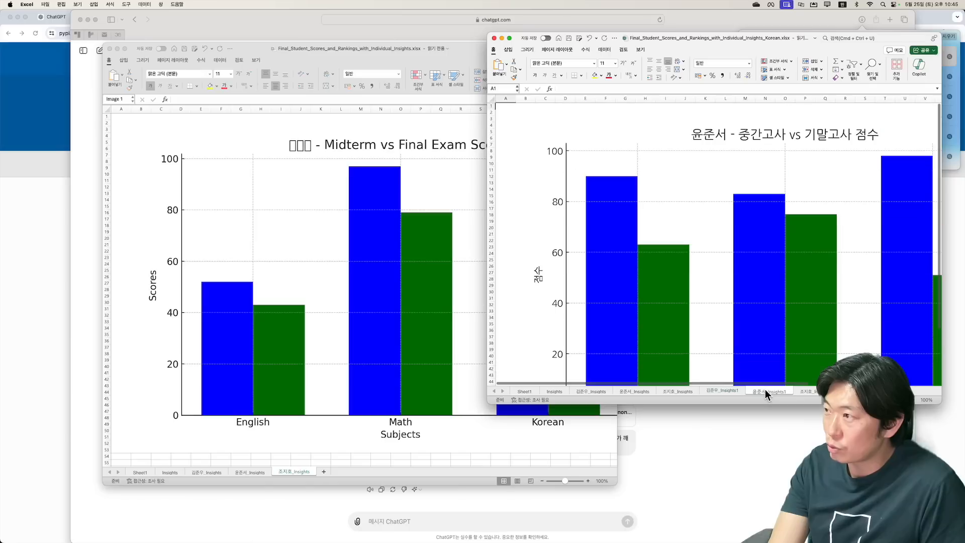
click(809, 391)
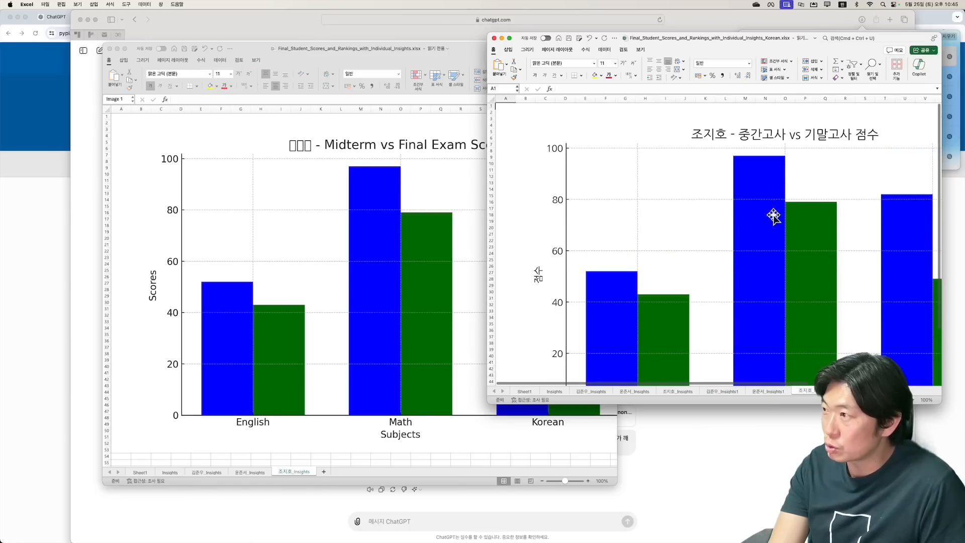
Review the highlighted score table on Sheet1 and the subject average chart on the Insights sheet.
click(522, 391)
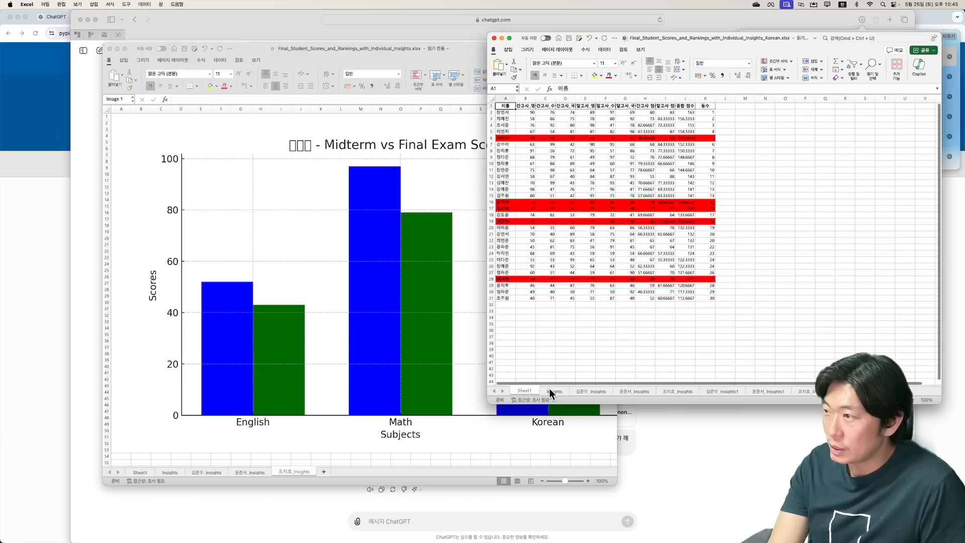
click(553, 390)
scroll(694, 236, down, 5)
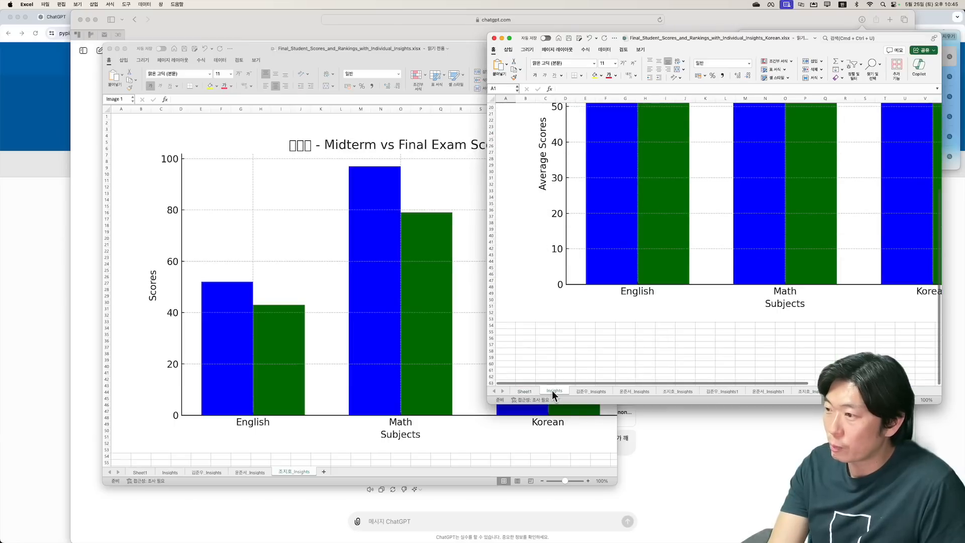
click(518, 391)
Start a new chat in ChatGPT, switch to the Finder folder, and sort its files by kind.
click(706, 427)
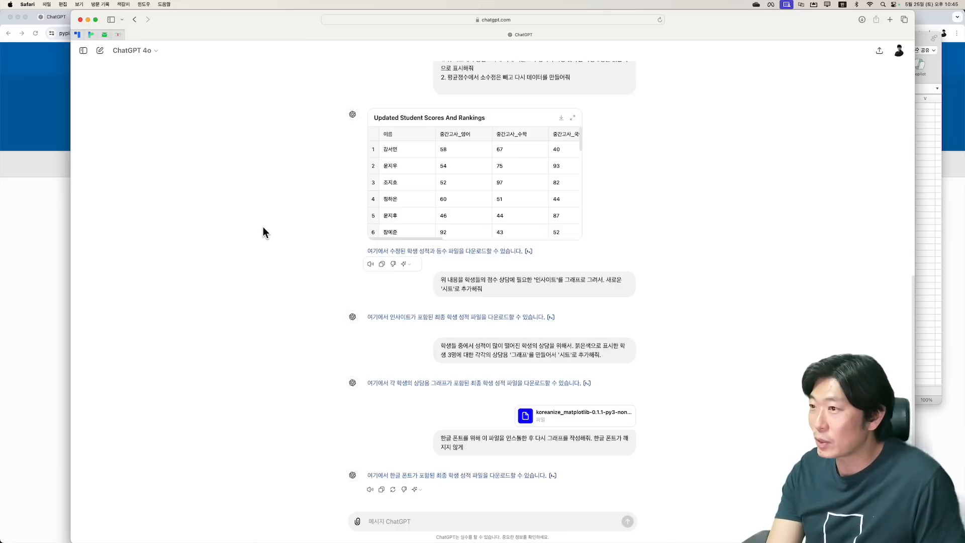
click(100, 50)
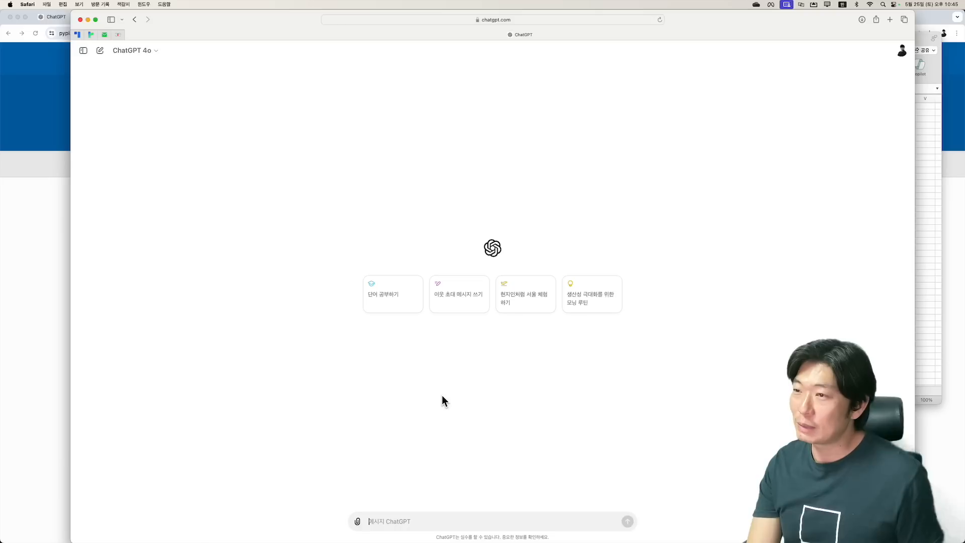
key(super+Tab)
key(super+Tab)
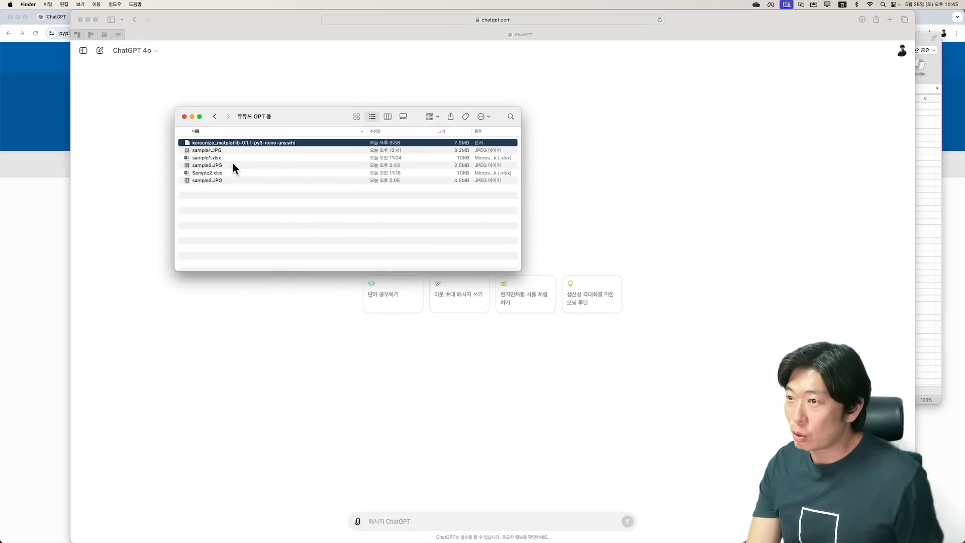
click(482, 131)
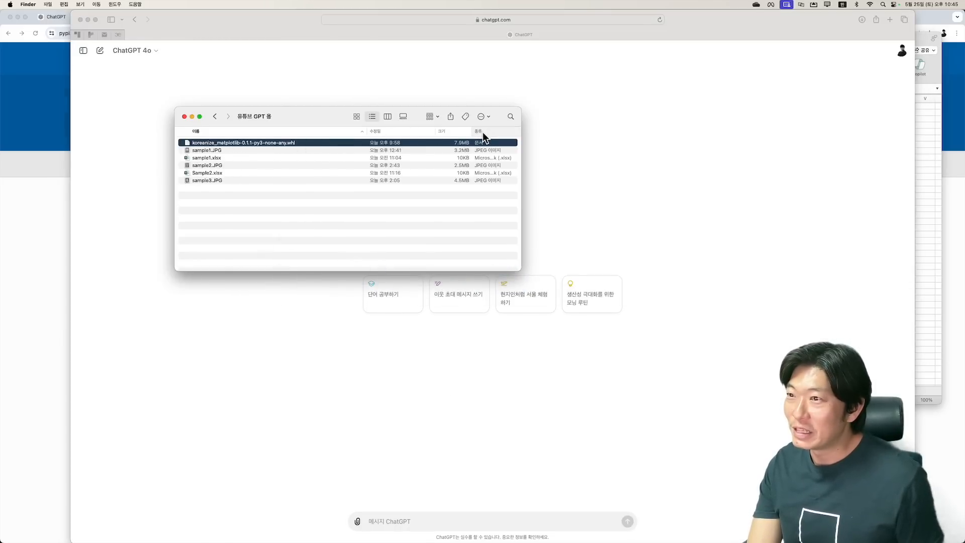
Preview the sample JPEG images in the Finder folder, starting with sample1.JPG.
click(222, 151)
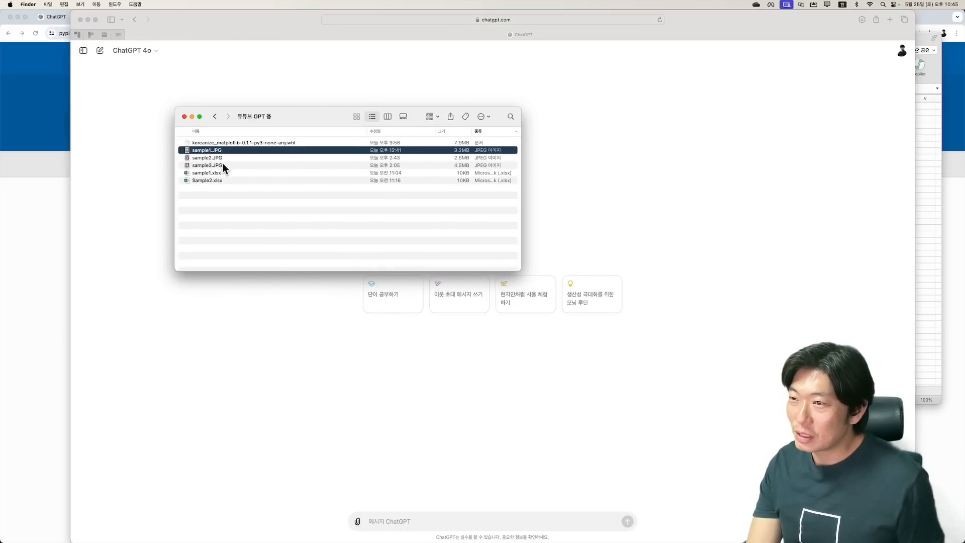
key(space)
key(space)
drag(221, 160, 221, 163)
key(space)
key(space)
click(249, 219)
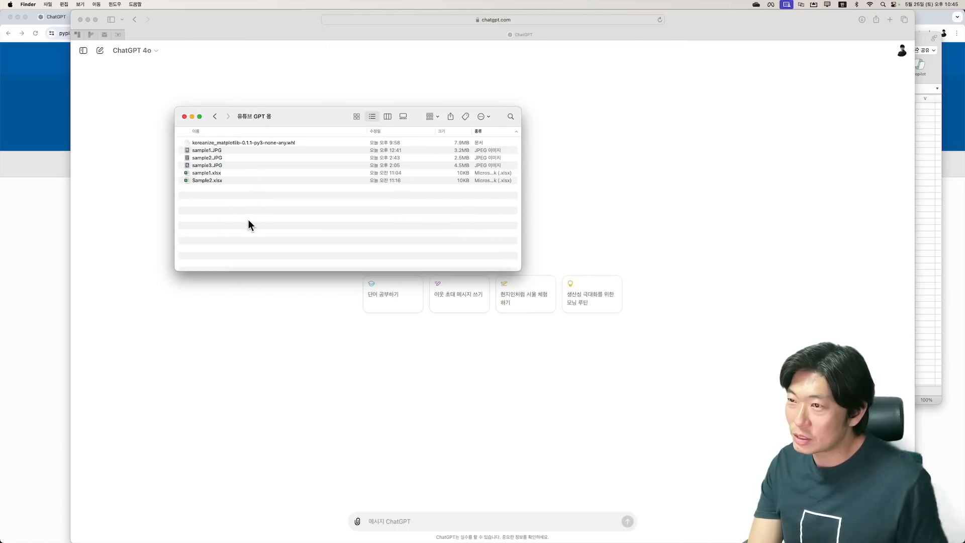
Attach sample1.JPG, sample2.JPG and sample3.JPG to the new ChatGPT message.
click(219, 153)
shift+click(219, 164)
drag(218, 163, 452, 517)
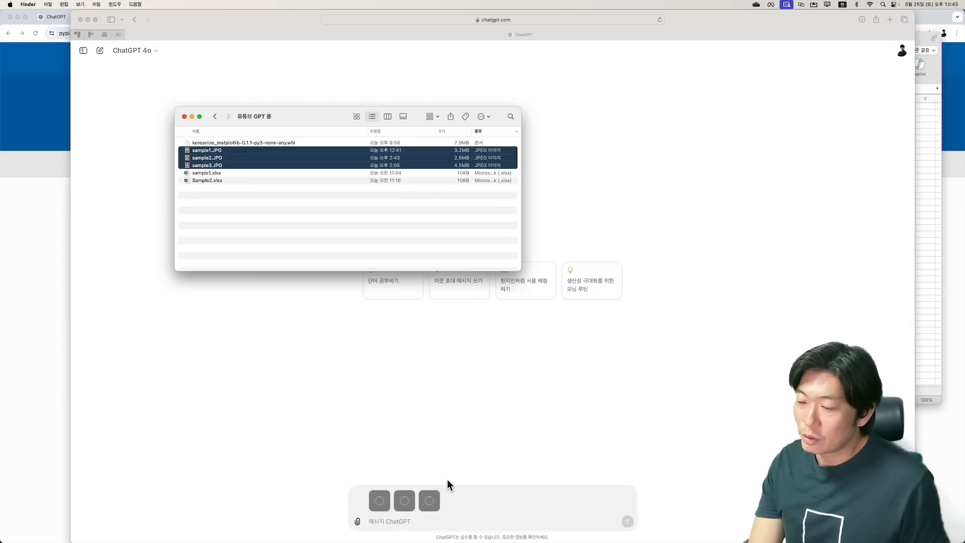
Write the prompt's opening line for the attached receipts: "이 각각의 영수증을 정리해서 엑셀 파일로 만들려고 해.".
click(391, 518)
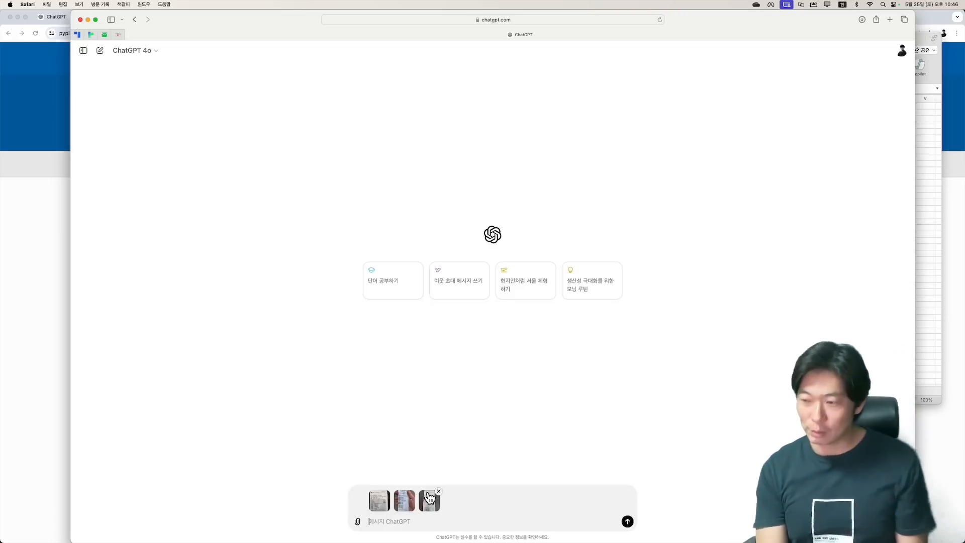
text(아)
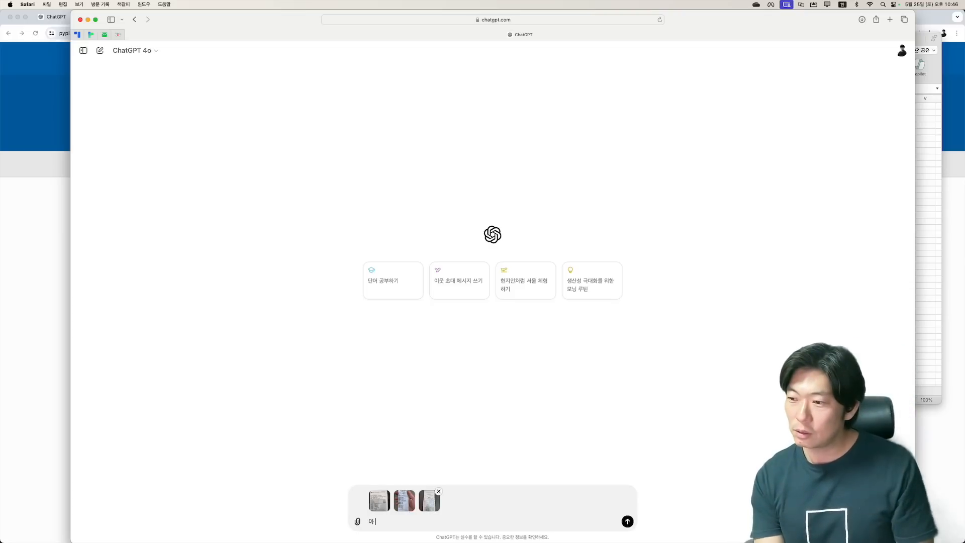
text( 가격)
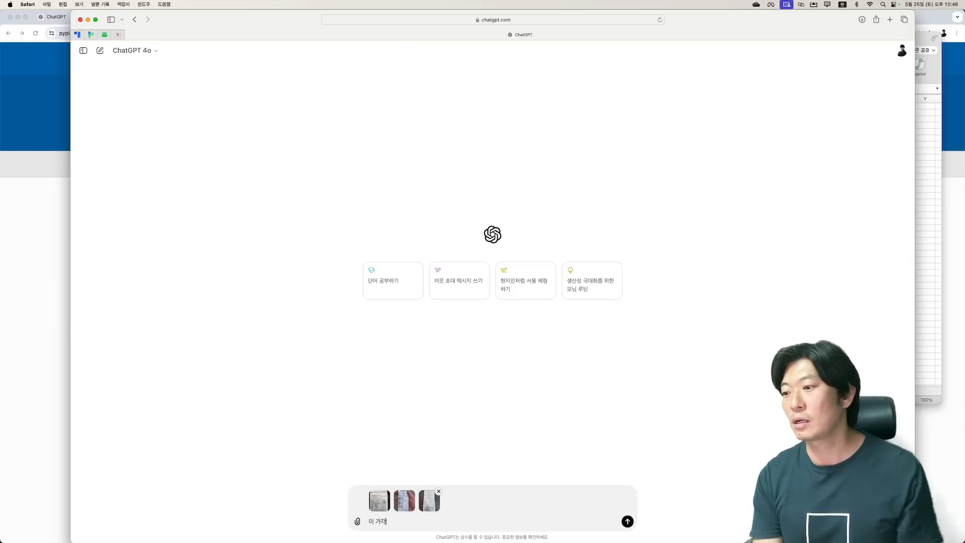
key(BackSpace)
key(BackSpace)
text(개)
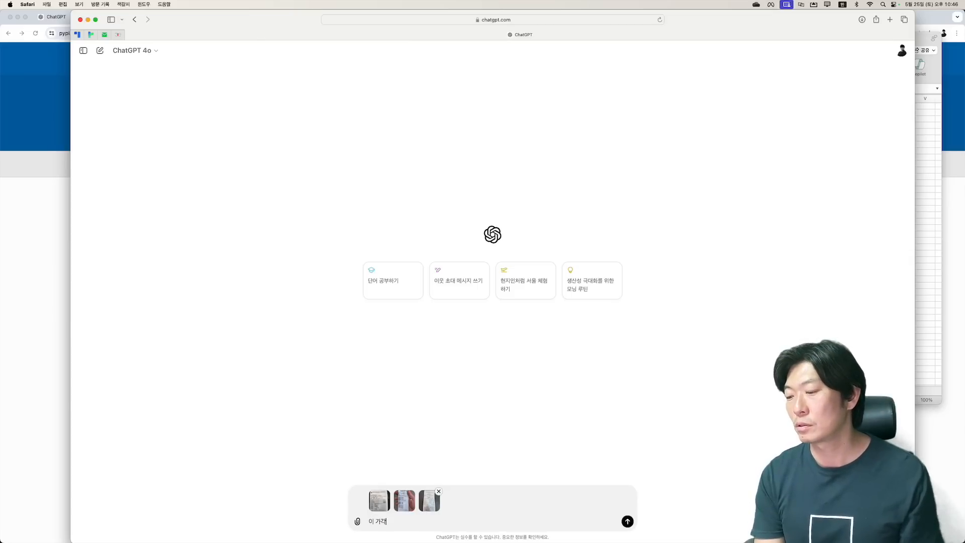
text(각의 영수증을 정리)
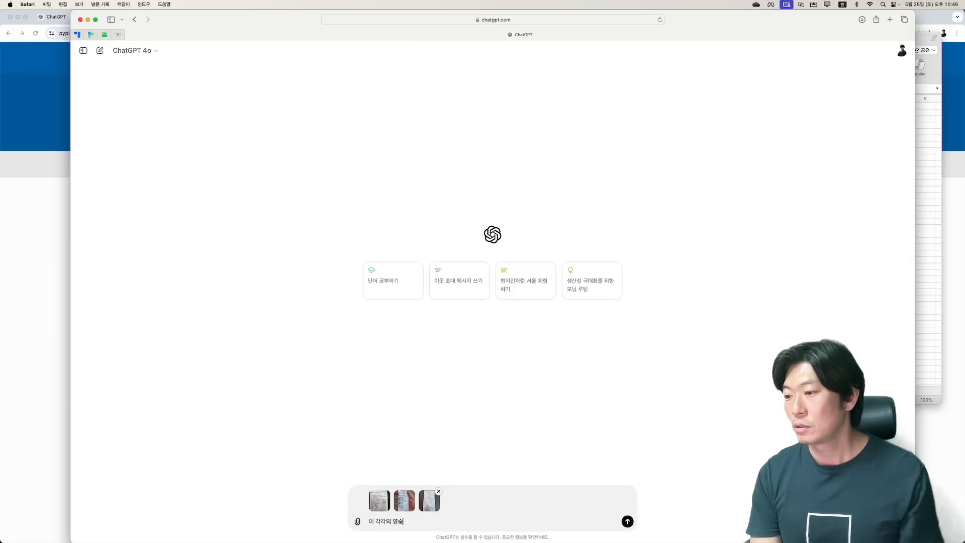
text(해서 엑셀 파일로 ㅂ메)
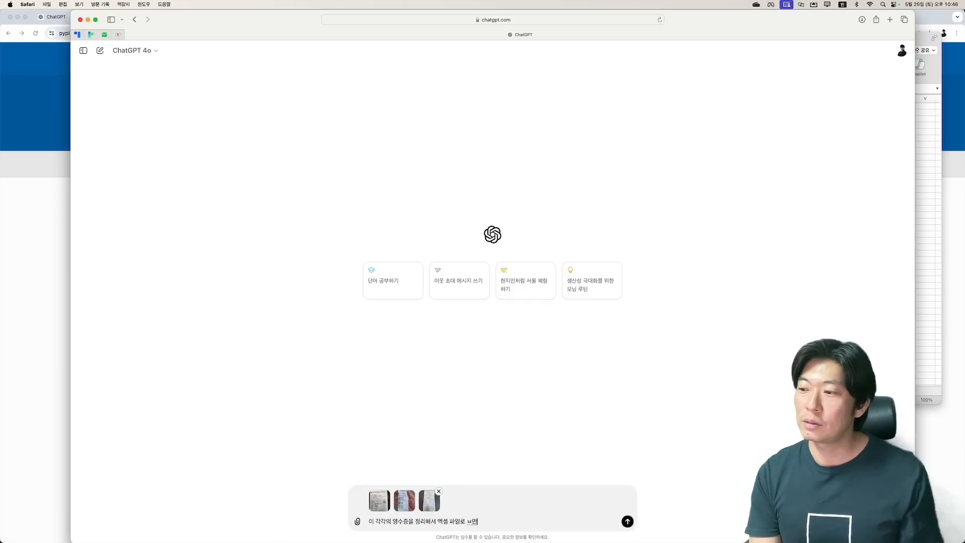
key(BackSpace)
key(BackSpace)
text(만들려고 해.)
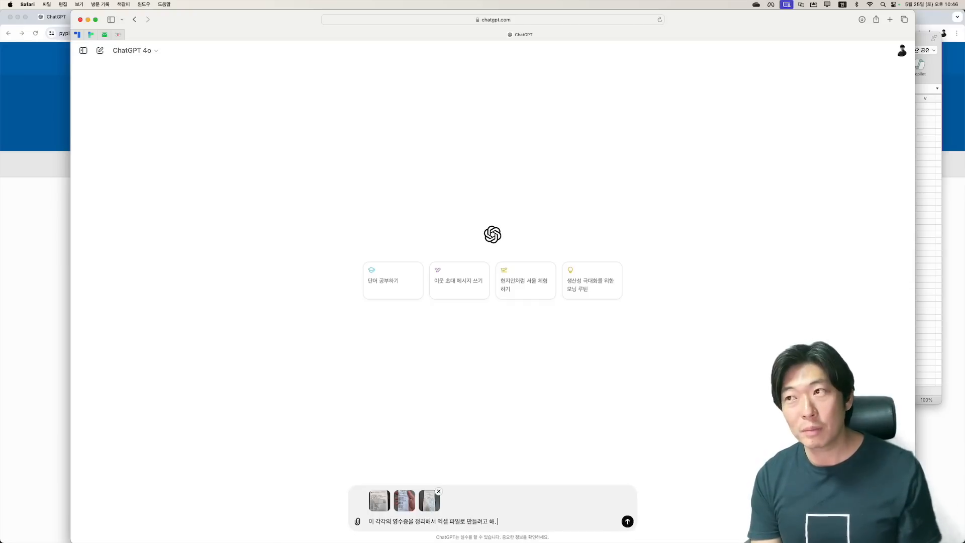
key(shift+Return)
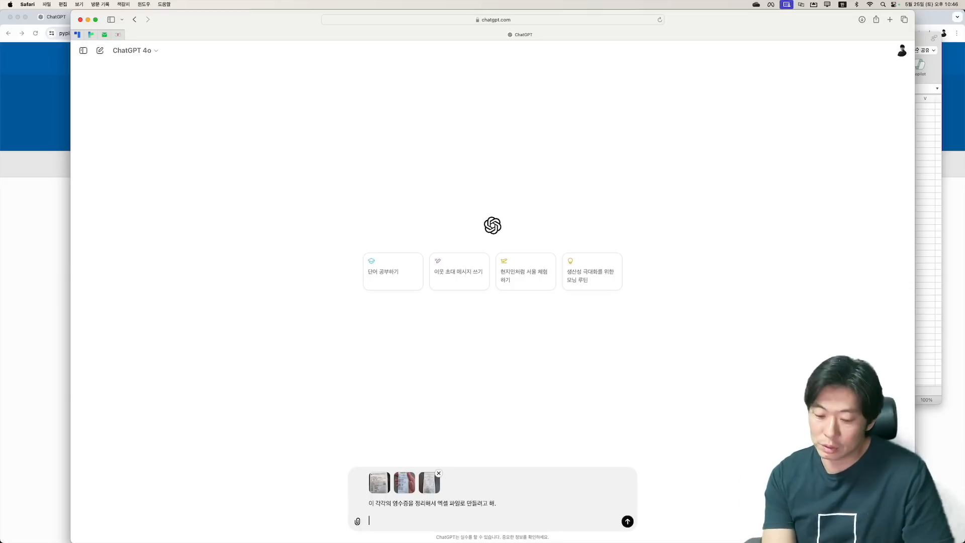
Add a line to the prompt listing the wanted columns: "날짜 | 사용처 | 사용내용 | 금액".
text(날짜)
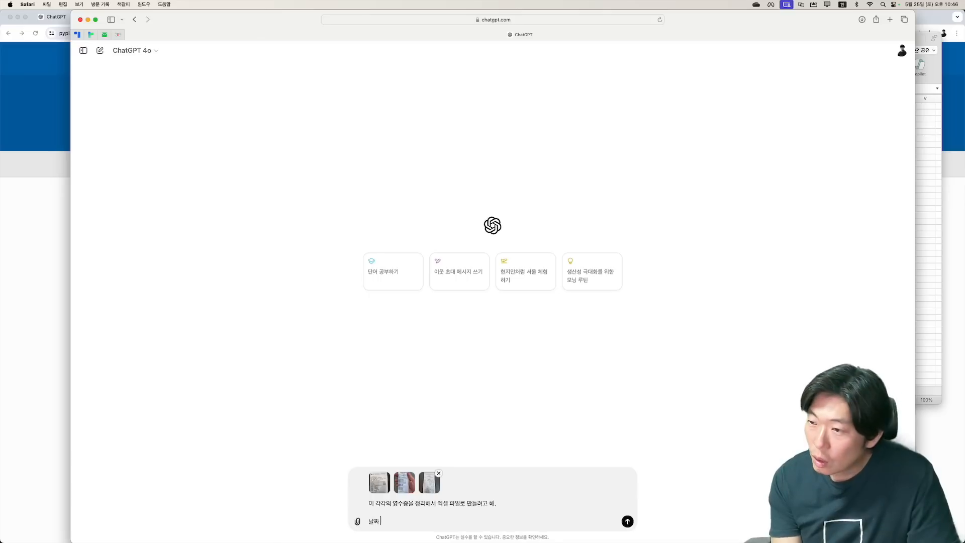
text(| 사용처)
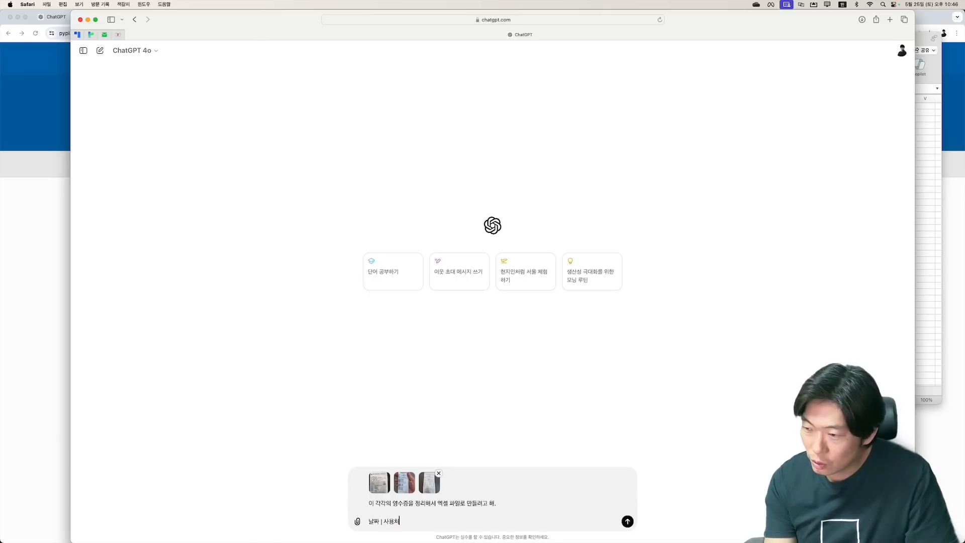
text( | 금액)
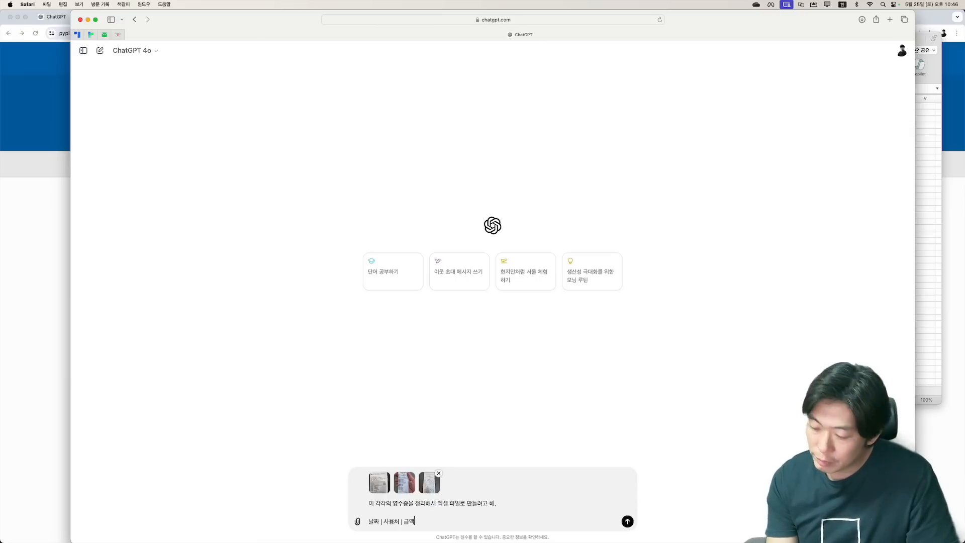
key(BackSpace)
key(BackSpace)
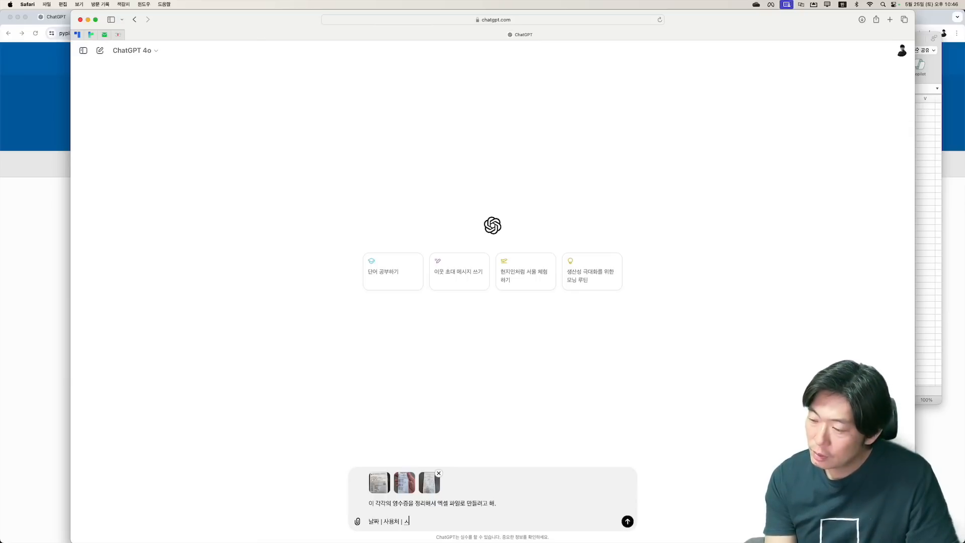
text(사용내용 | 금액)
key(shift+Return)
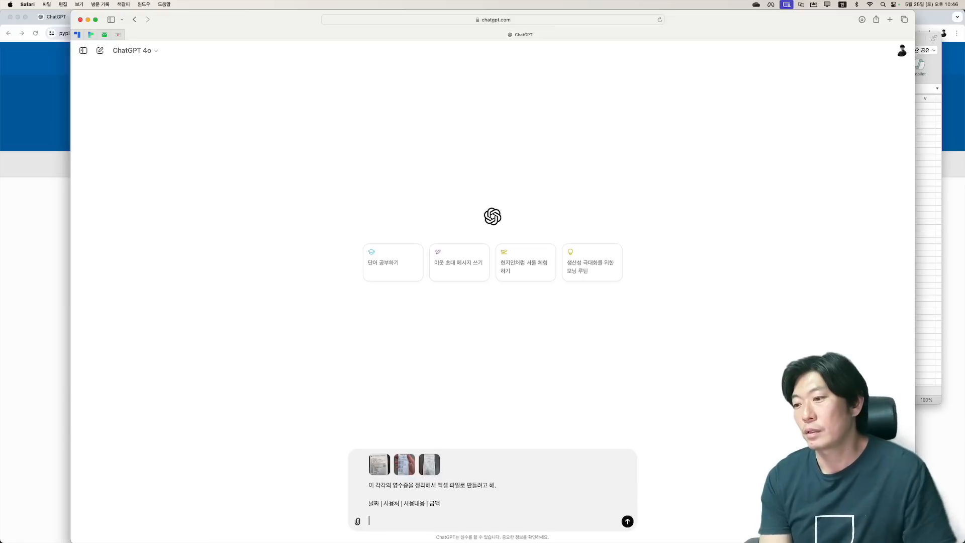
Finish the prompt with "이 정리될 수 있게 만들어줘" and send it with the three receipt photos.
text(이 정리될 수 있게)
text( 만들어주)
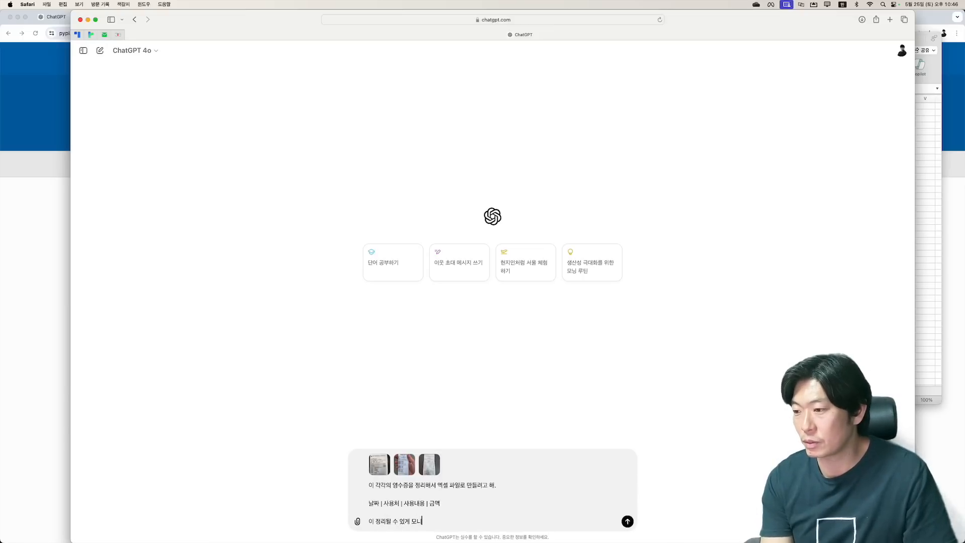
text(ㅓ)
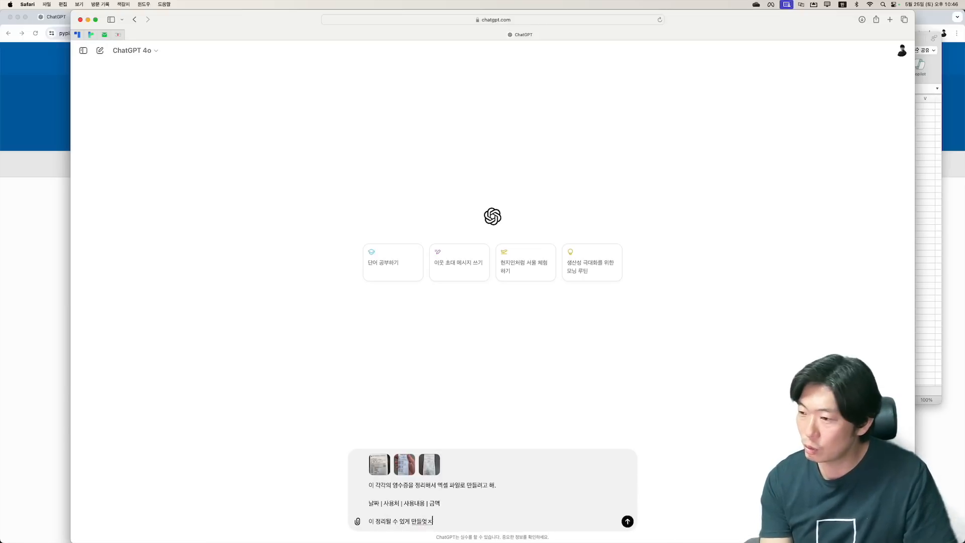
key(Return)
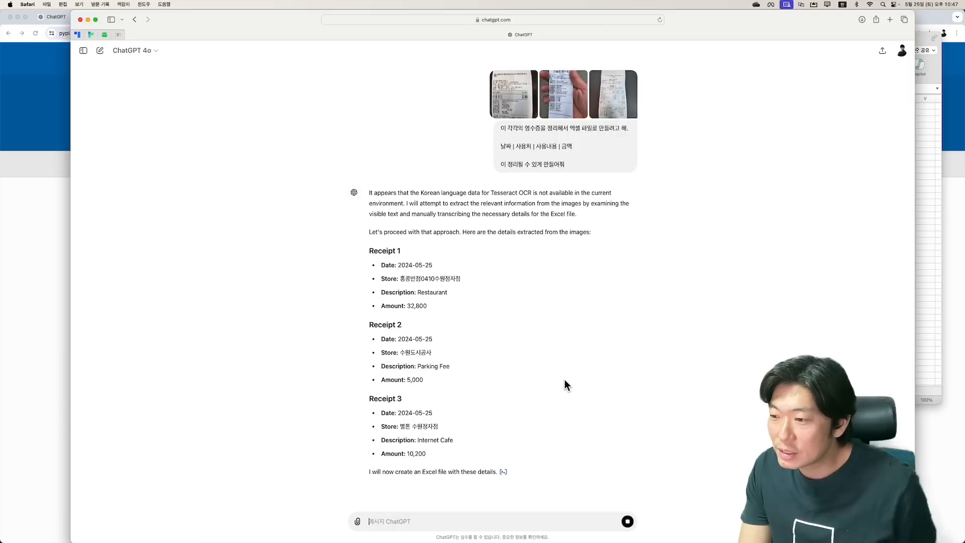
click(358, 522)
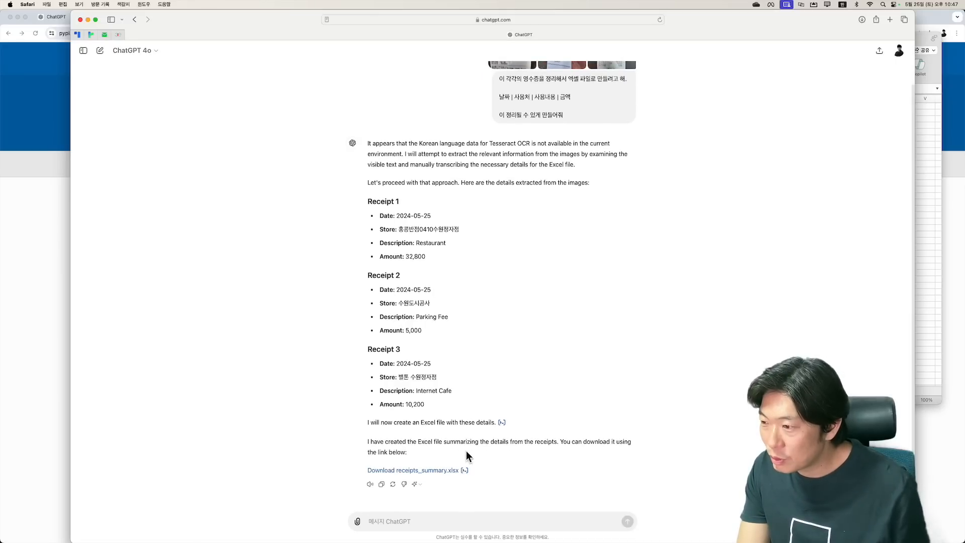
Download receipts_summary.xlsx from the ChatGPT reply and open it in an enlarged Excel window.
click(419, 471)
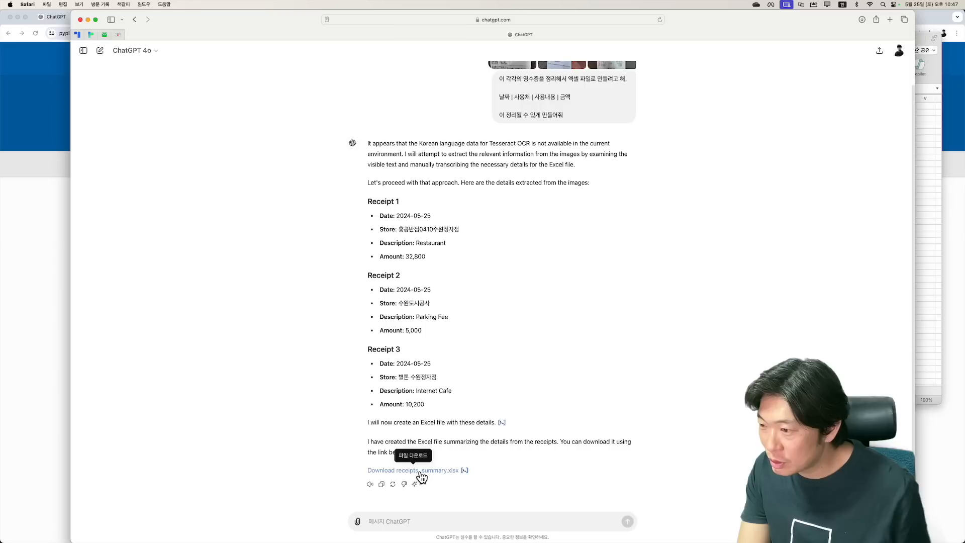
click(862, 20)
double_click(821, 53)
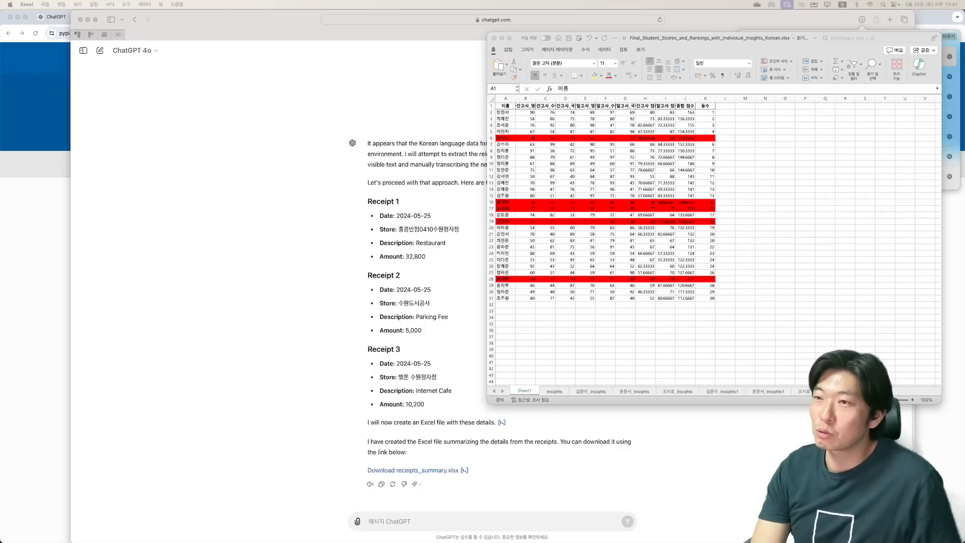
drag(246, 143, 311, 134)
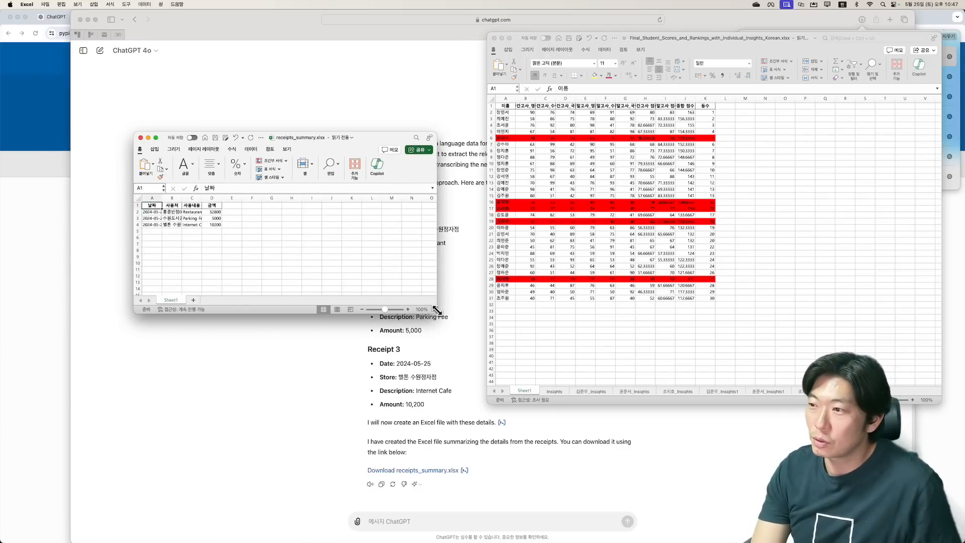
drag(437, 315, 626, 446)
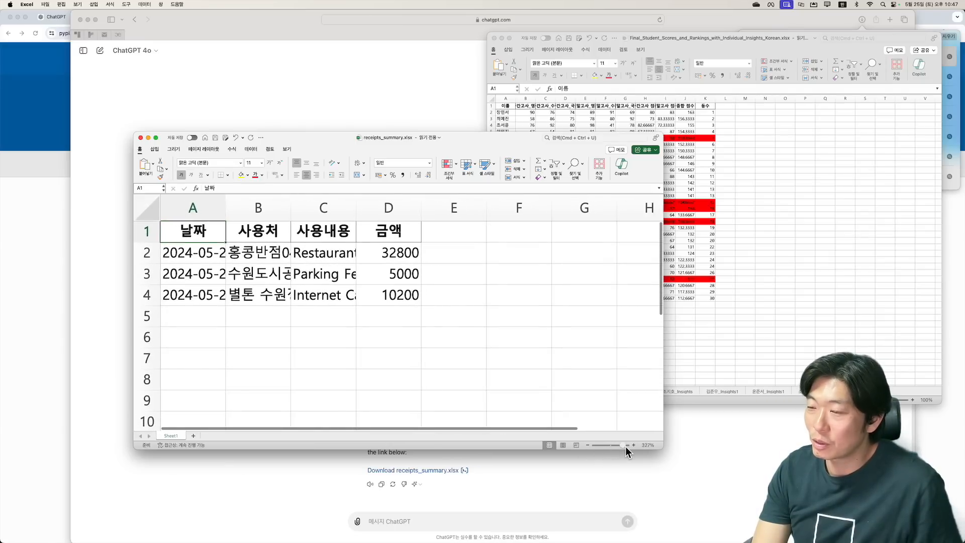
Check the date, store, description and amount entries of the receipts in the summary table.
click(215, 257)
click(258, 251)
click(322, 248)
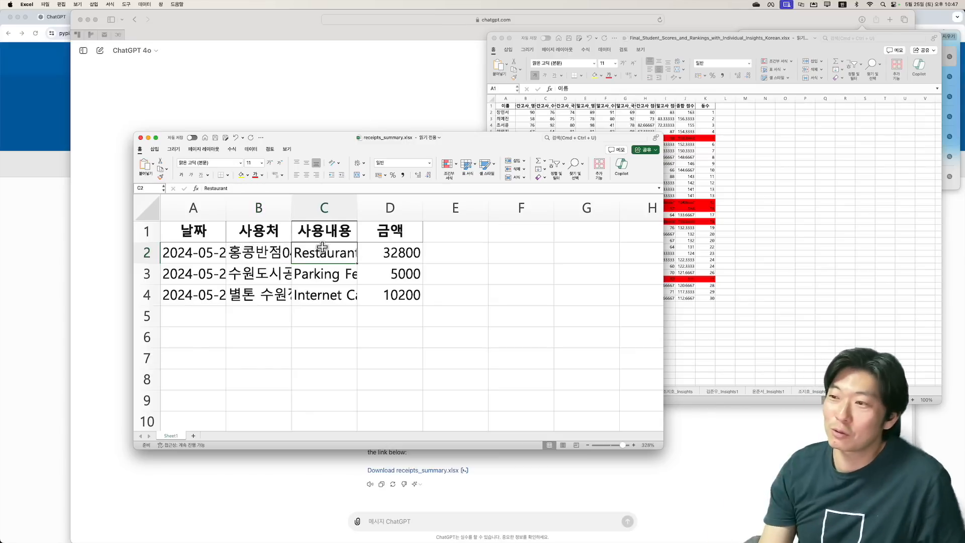
click(401, 255)
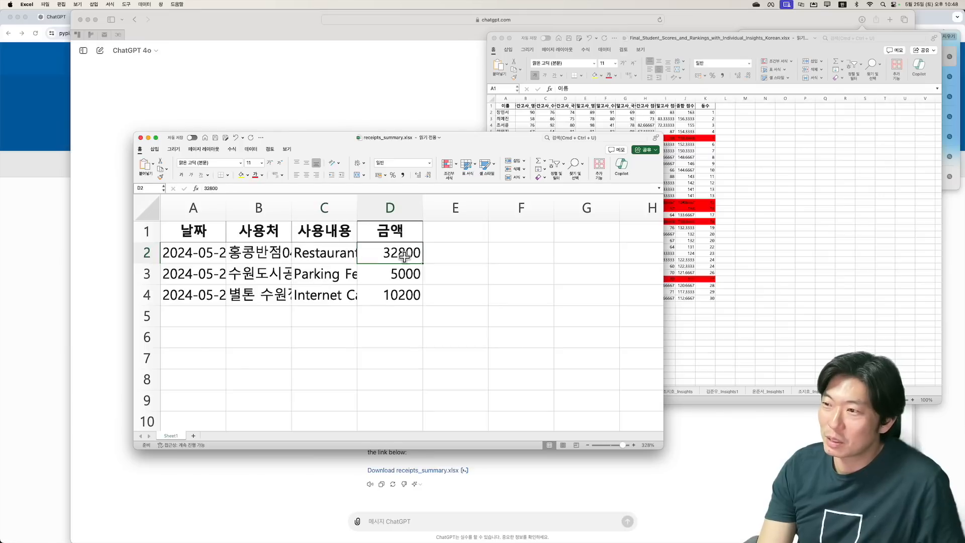
click(405, 276)
click(400, 295)
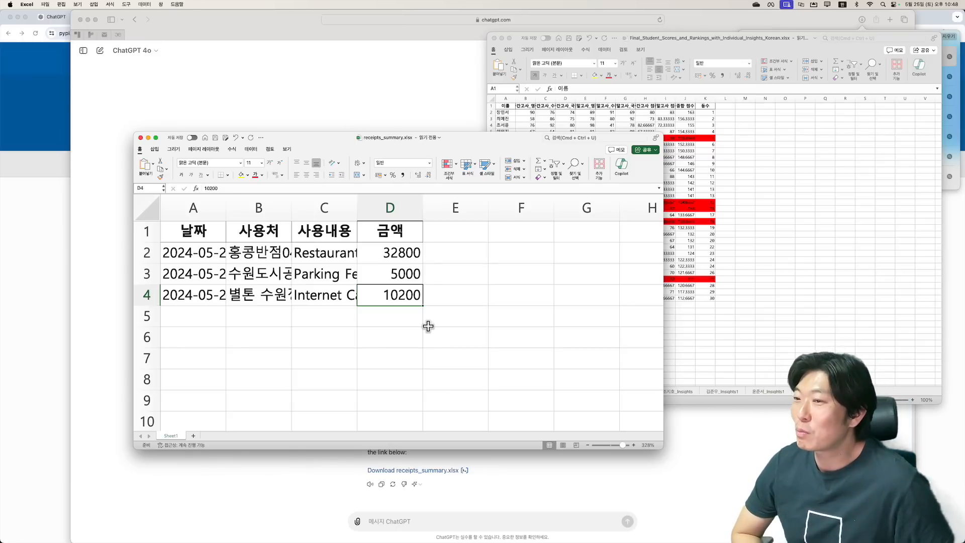
click(282, 298)
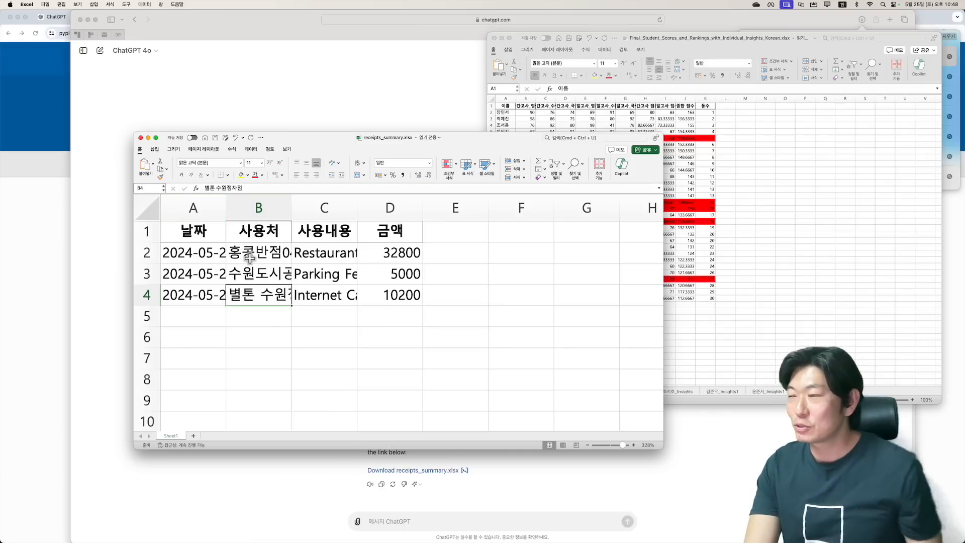
click(450, 252)
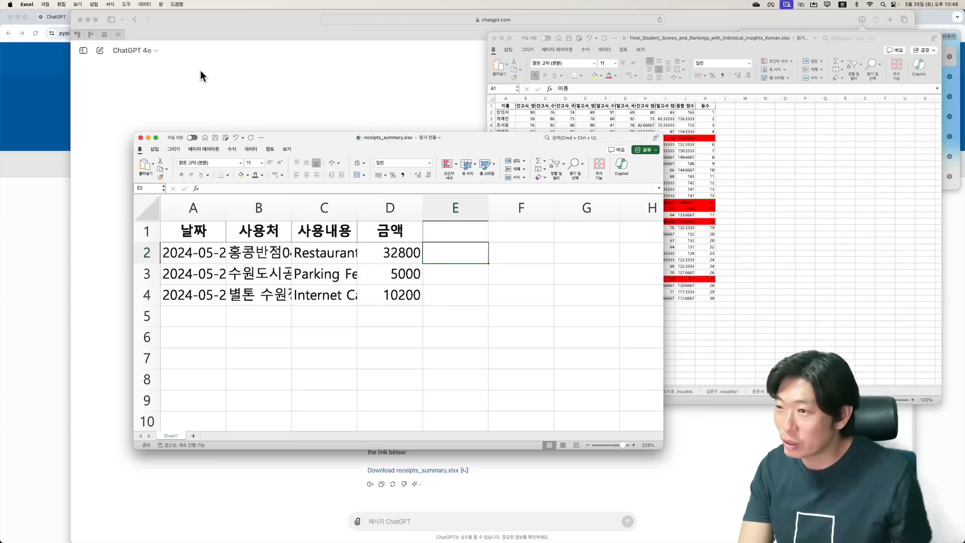
Switch to the Google Slides presentation in Chrome and show its second slide.
key(super+Tab)
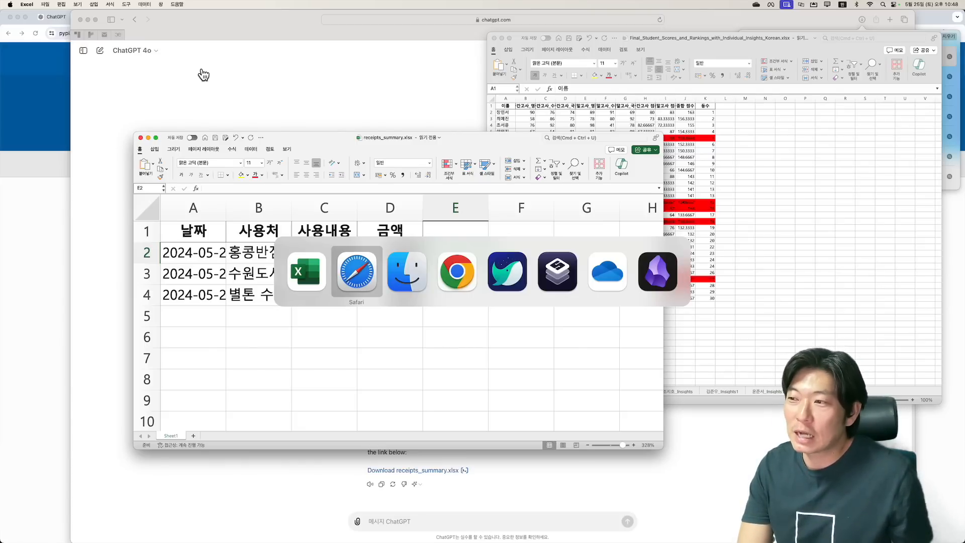
key(super+Tab)
key(super+Tab)
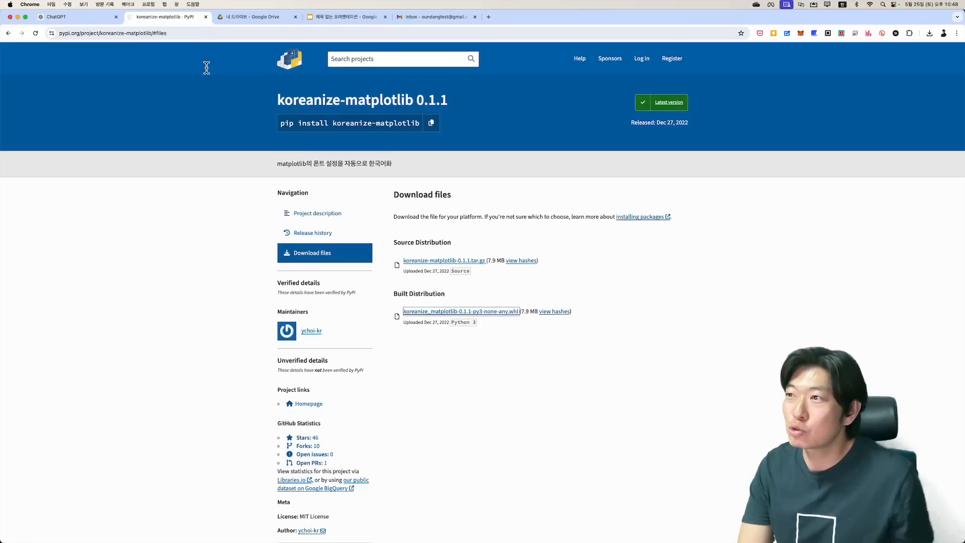
click(333, 18)
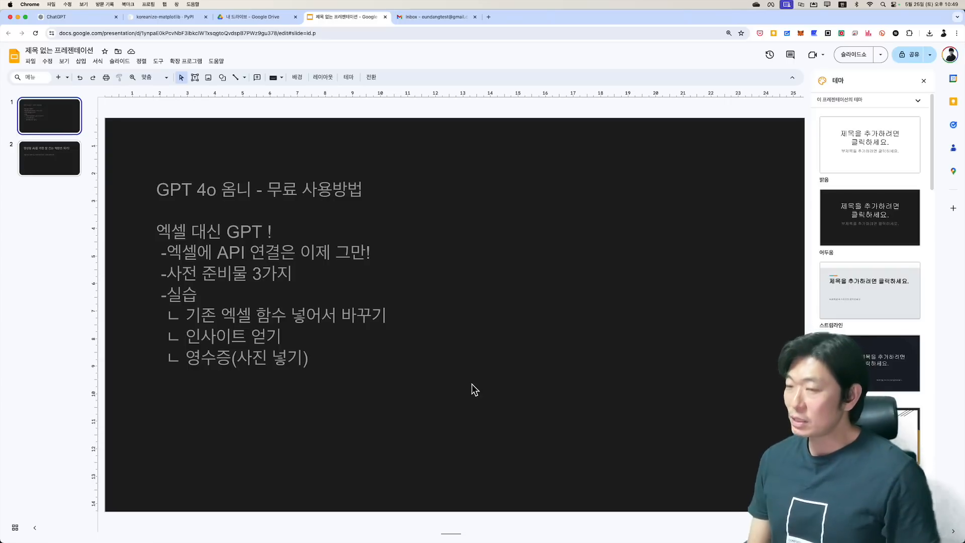
click(65, 171)
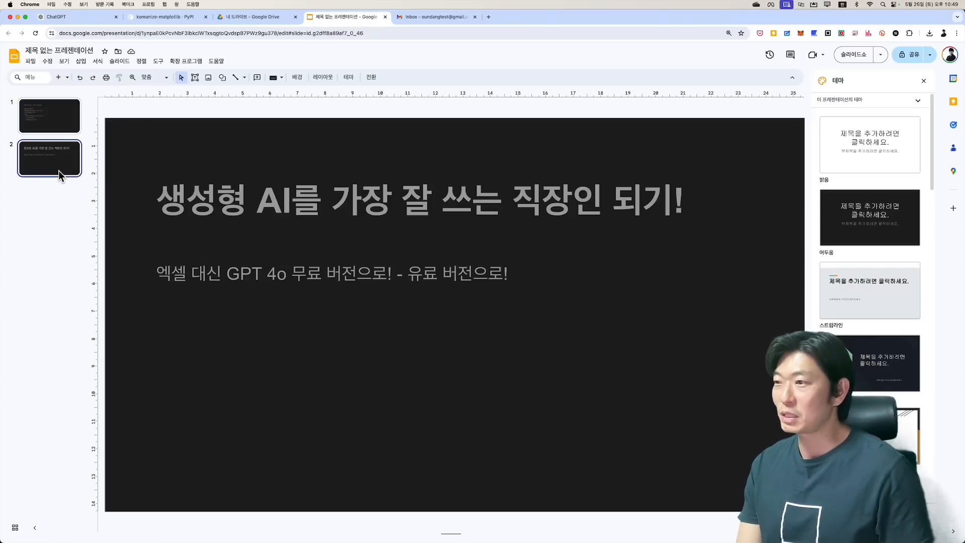